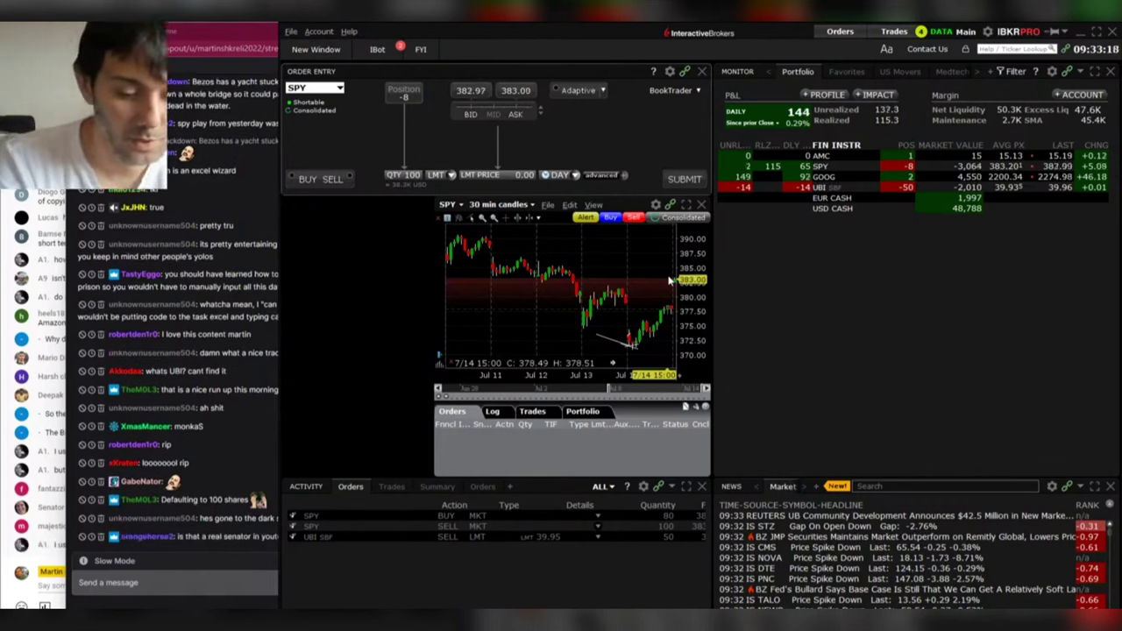
# - Open Paint and fill the blank canvas with black
pyautogui.press('super')
pyautogui.write('paint')
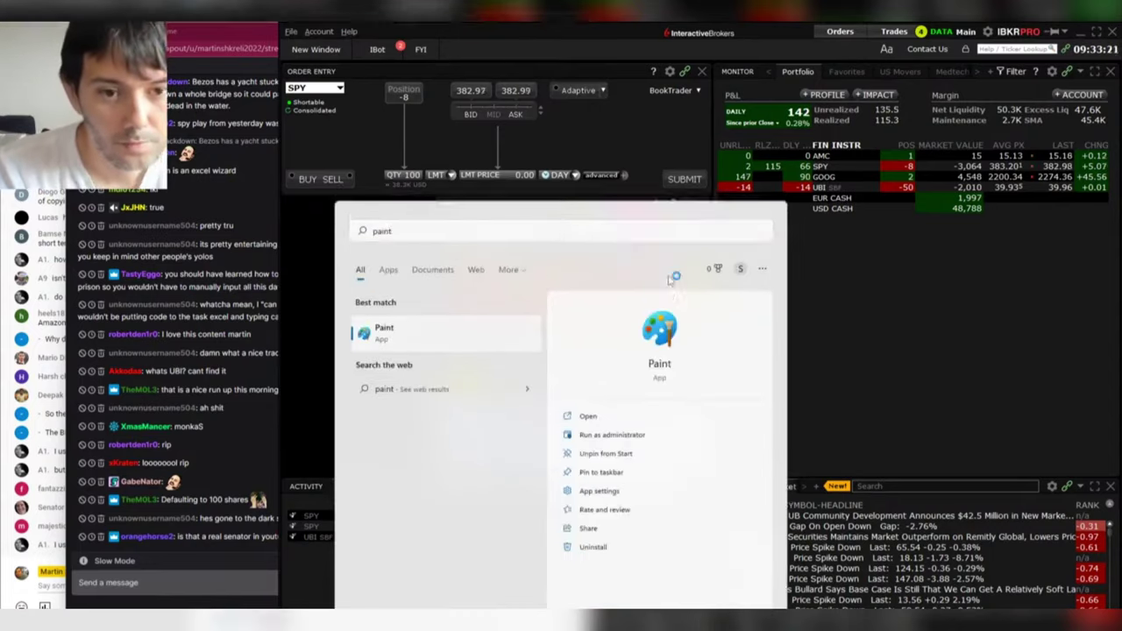
pyautogui.press('Return')
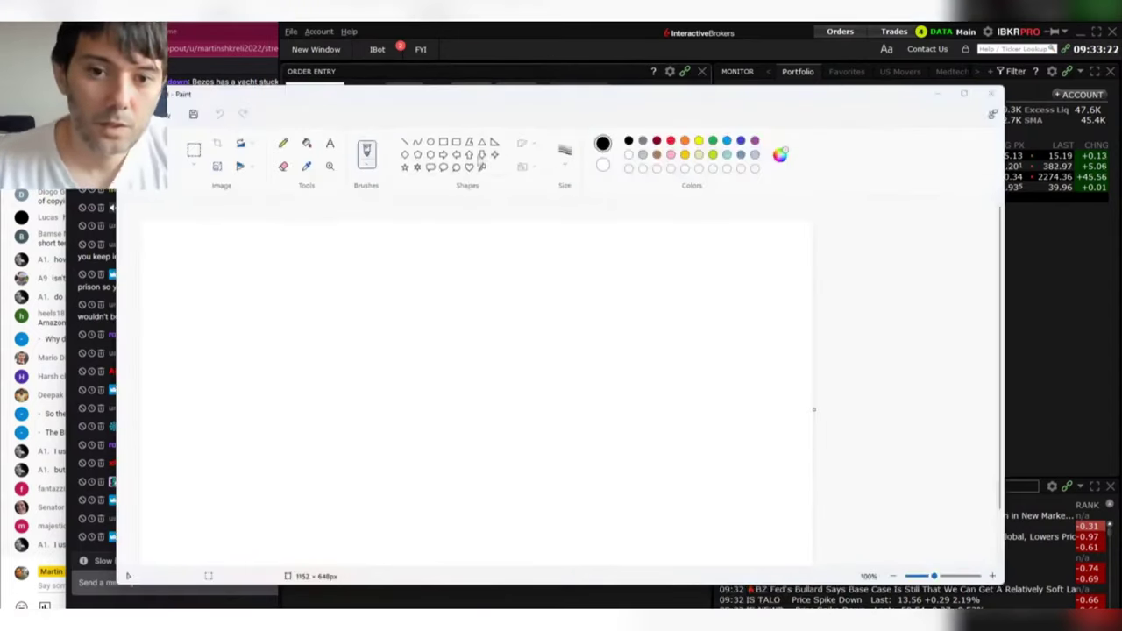
pyautogui.click(306, 144)
pyautogui.click(395, 361)
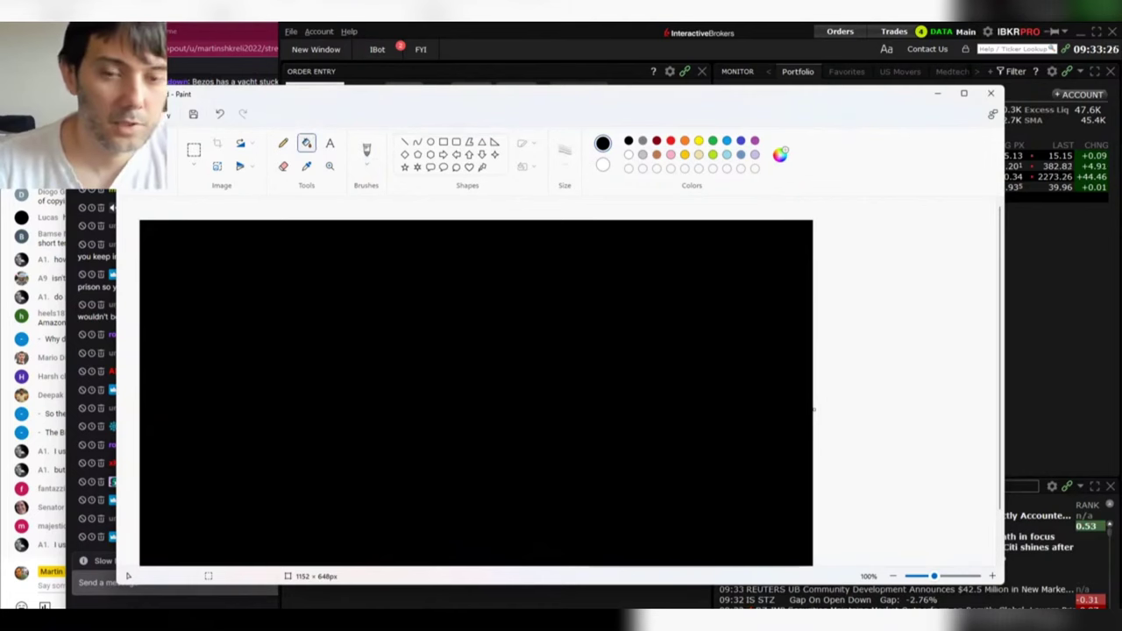
# - Shrink the Paint window and pencil a white wavy line that climbs steeply at its end
pyautogui.moveTo(114, 86); pyautogui.dragTo(417, 110)
pyautogui.click(583, 167)
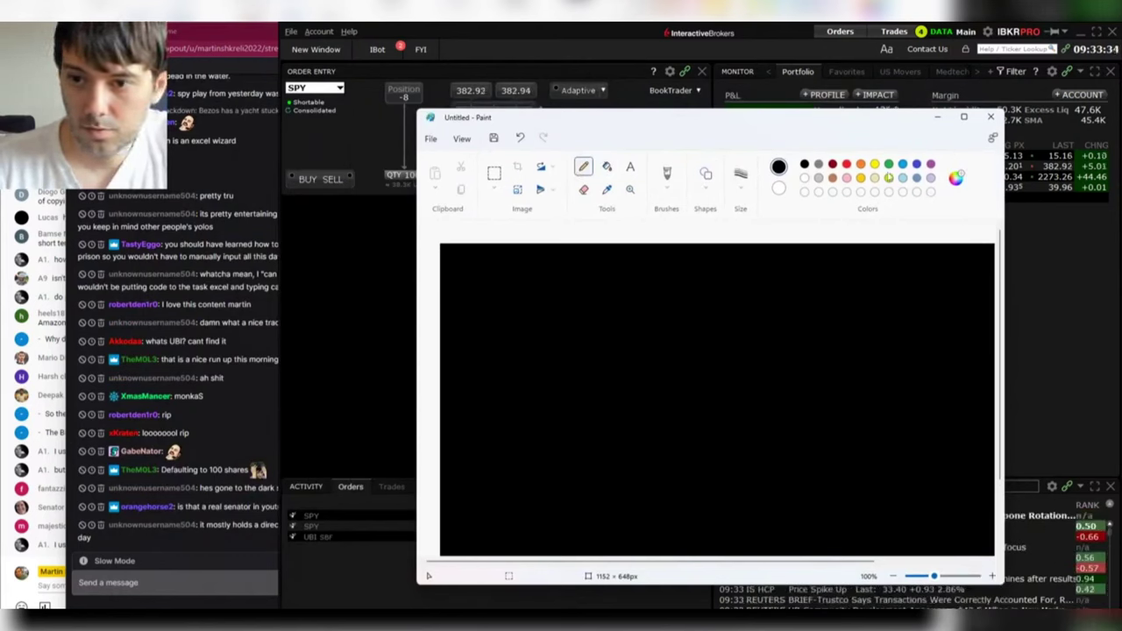
pyautogui.click(804, 179)
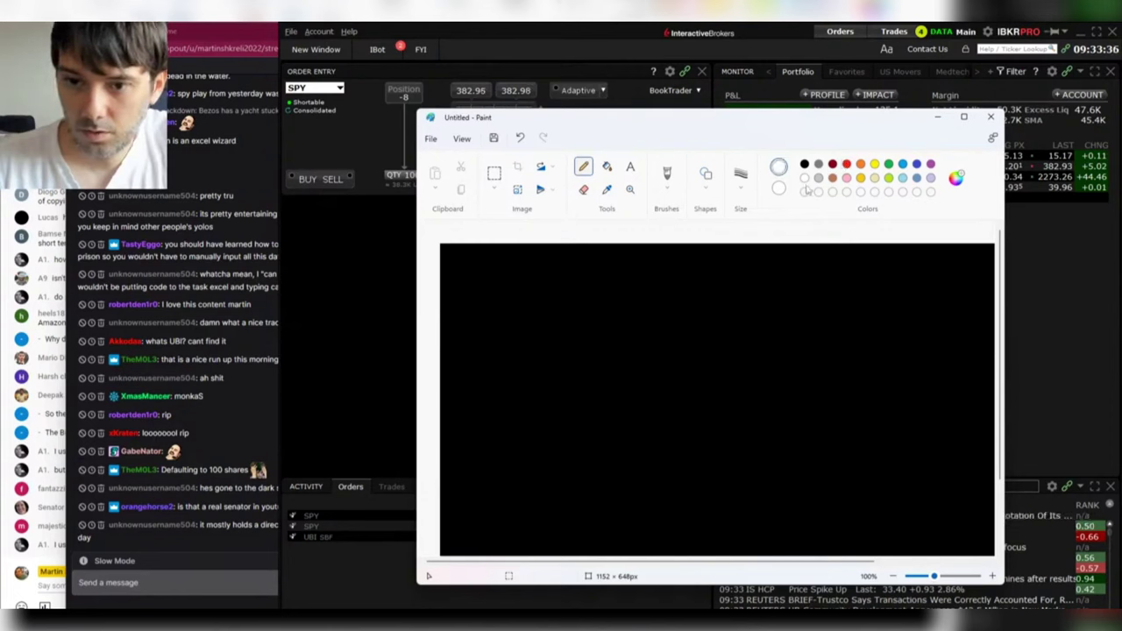
pyautogui.moveTo(535, 457)
pyautogui.mouseDown()
pyautogui.moveTo(638, 438)
pyautogui.moveTo(668, 458)
pyautogui.moveTo(688, 444)
pyautogui.moveTo(704, 458)
pyautogui.moveTo(761, 355)
pyautogui.mouseUp()
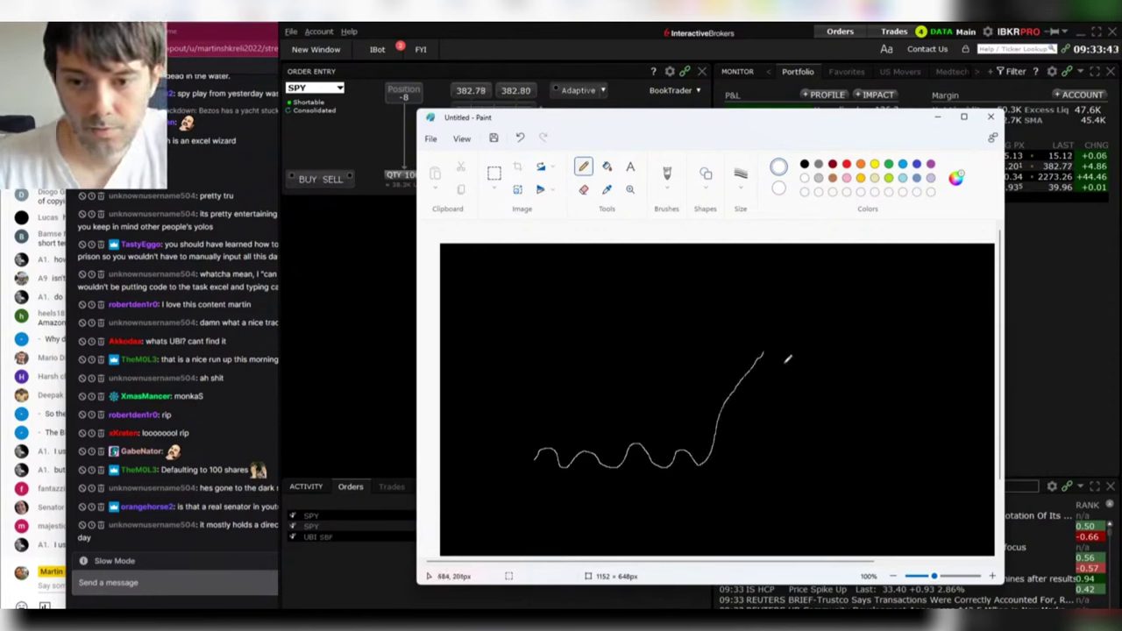
# - Draw a green horizontal baseline under the white curve, extended with short yellow and red segments
pyautogui.click(889, 165)
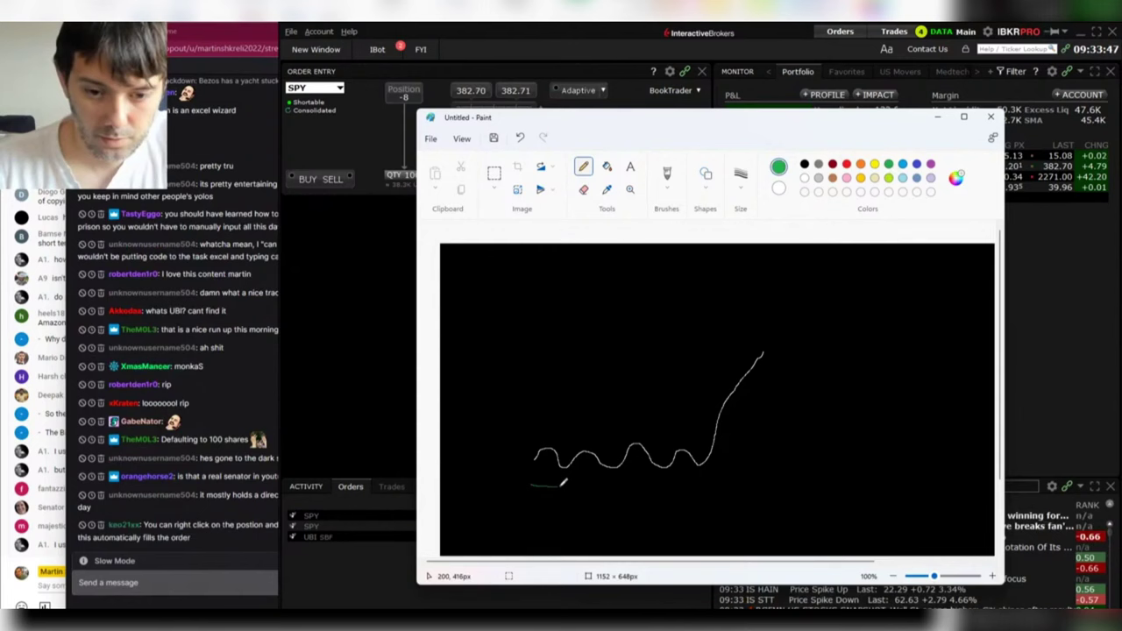
pyautogui.moveTo(562, 483); pyautogui.dragTo(713, 482)
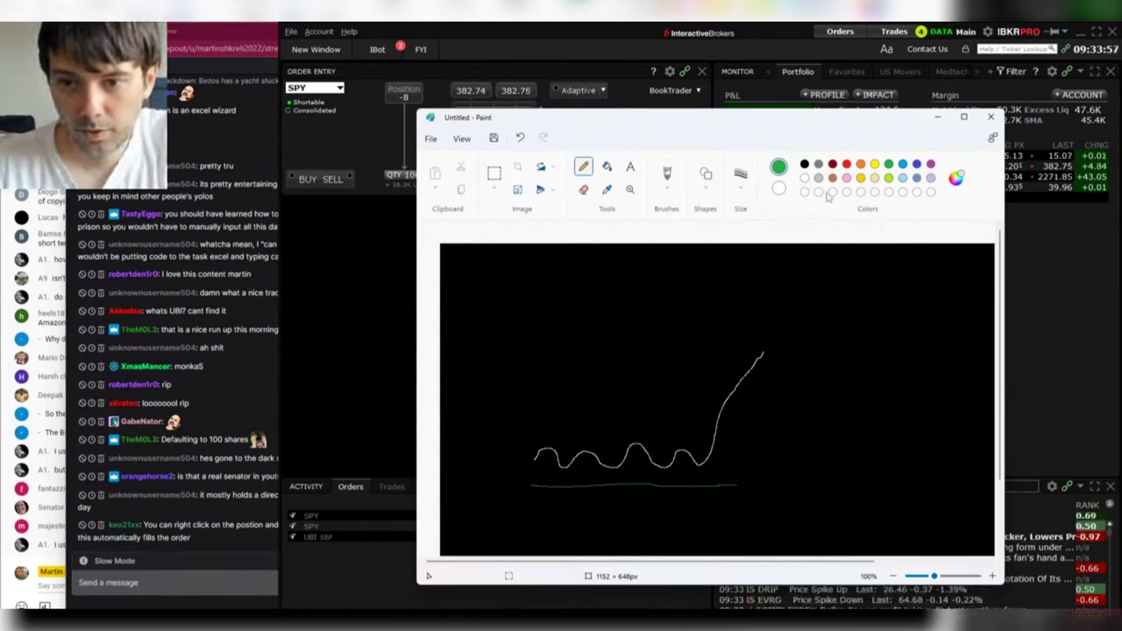
pyautogui.click(874, 164)
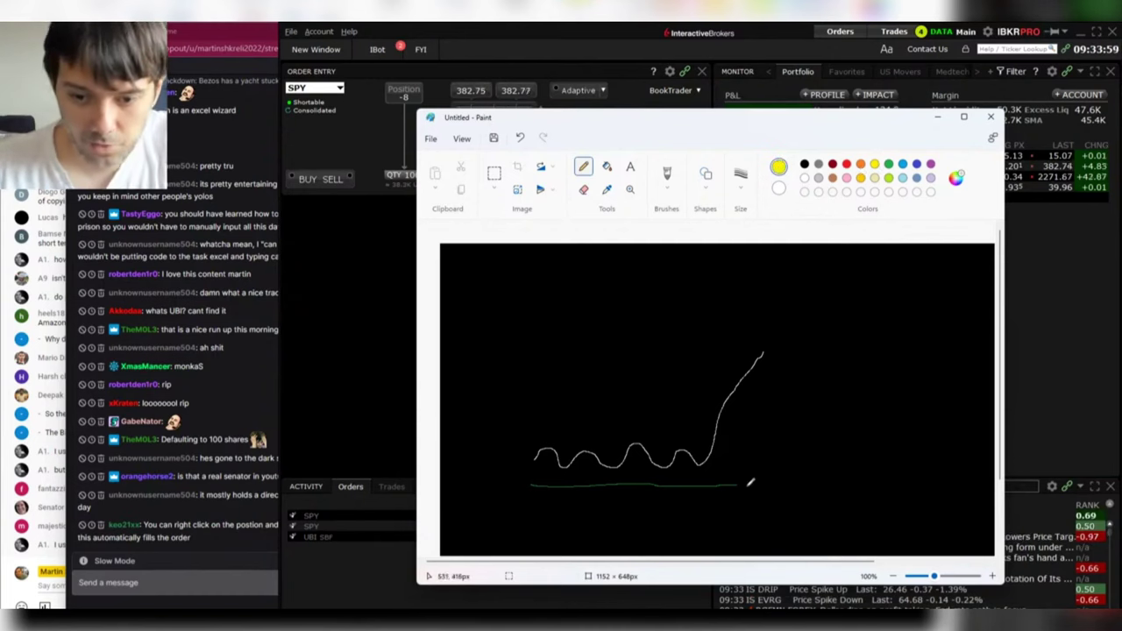
pyautogui.moveTo(739, 481); pyautogui.dragTo(756, 483)
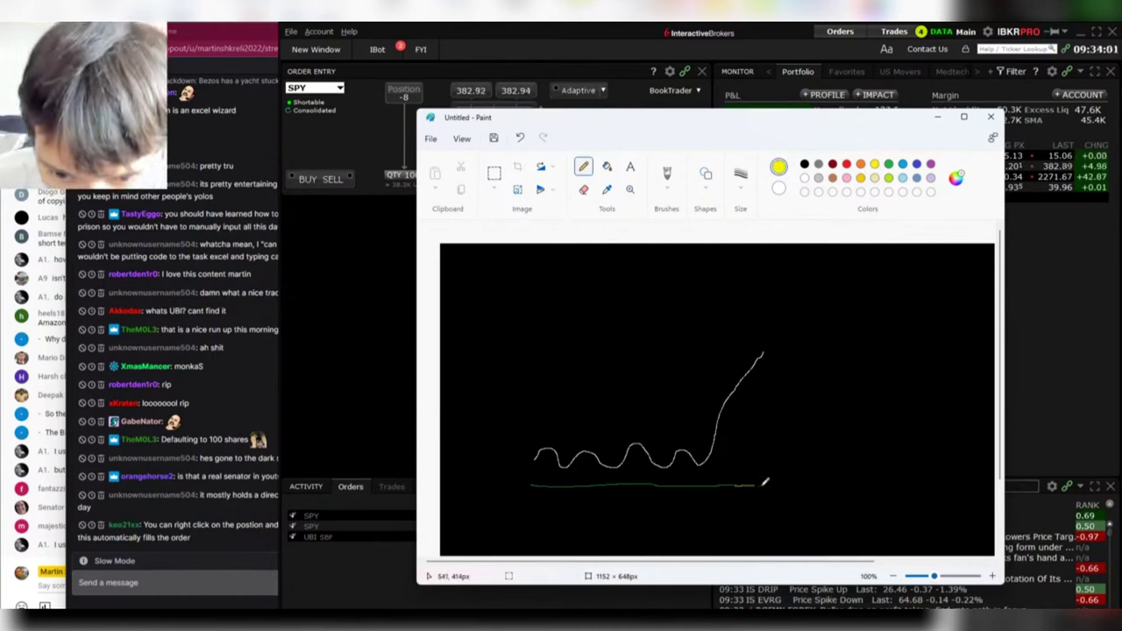
pyautogui.click(846, 165)
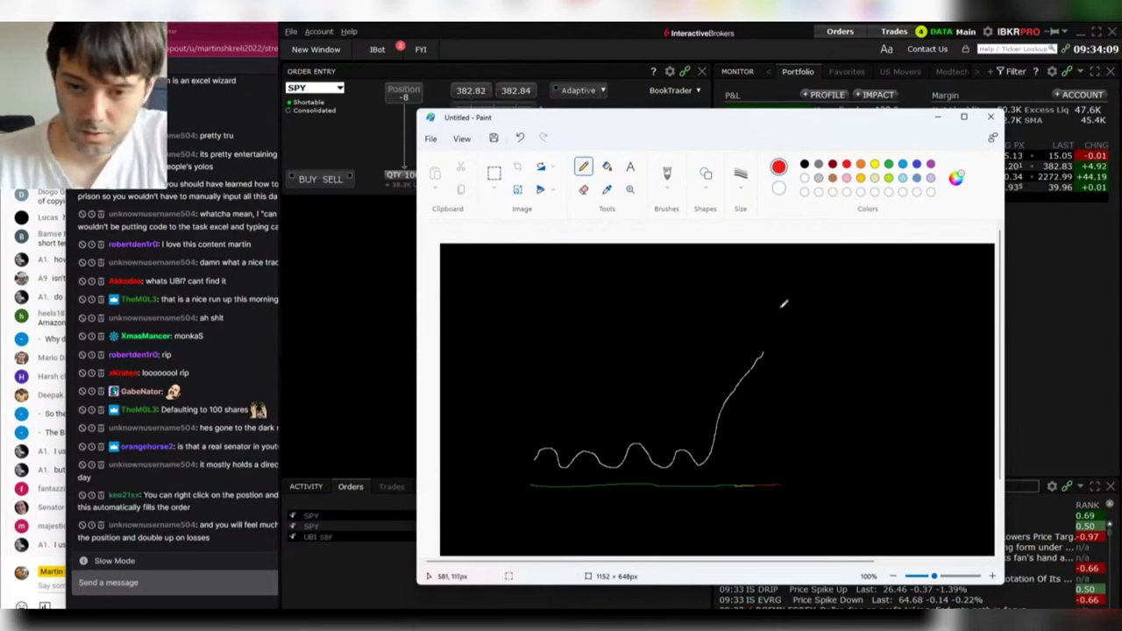
pyautogui.click(888, 178)
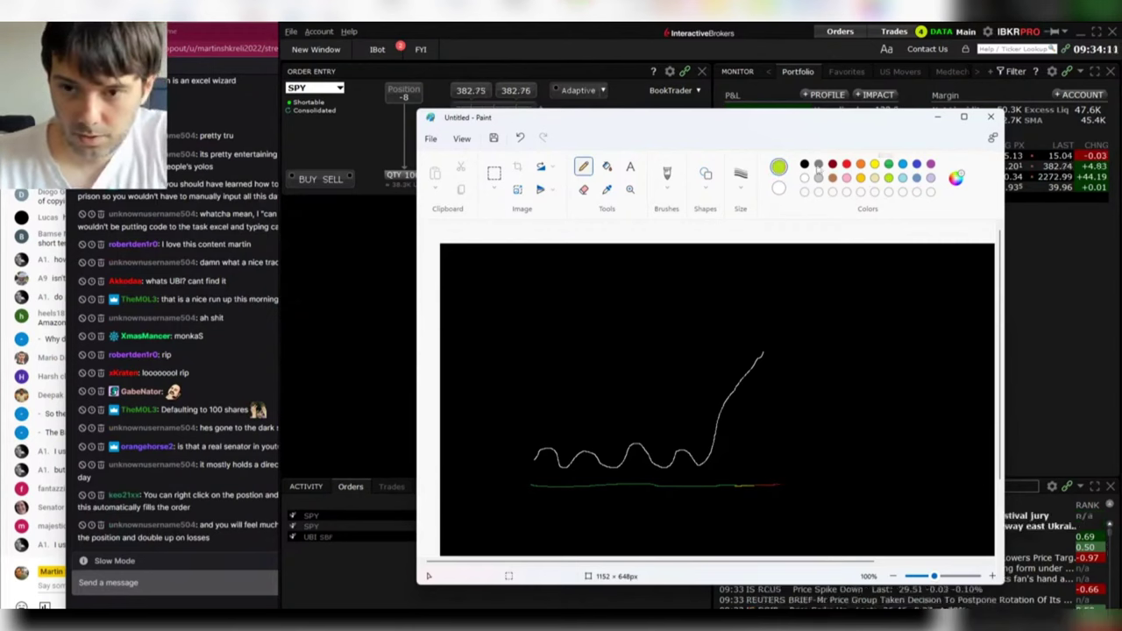
pyautogui.click(806, 169)
pyautogui.click(807, 178)
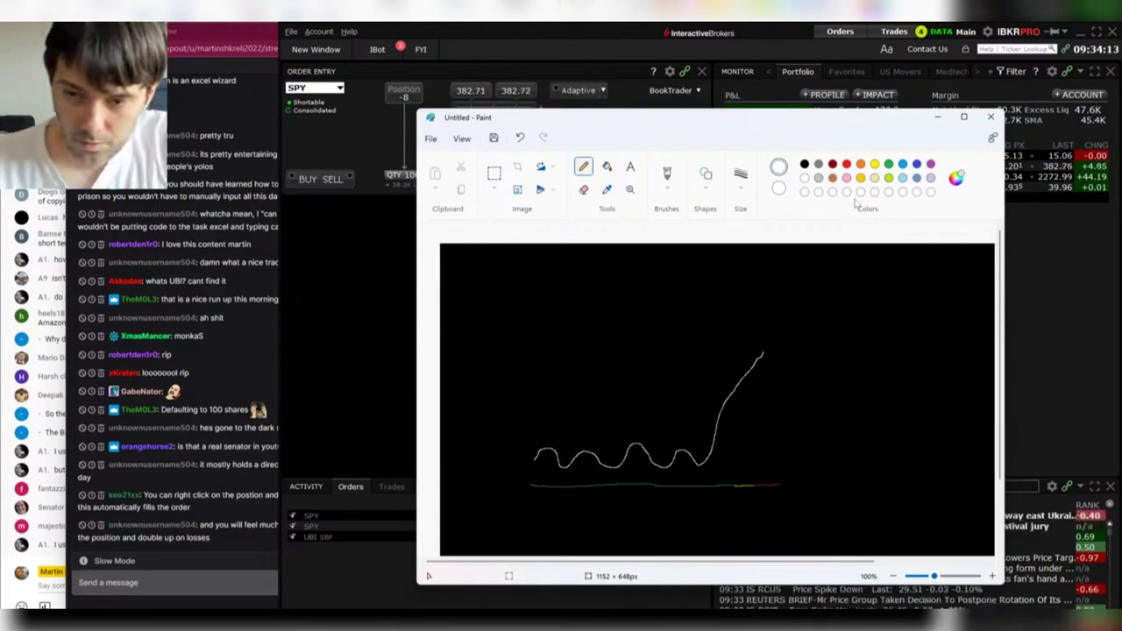
# - Outline a blue box from the end of the green baseline up to the rising curve, across, and back down to the baseline's start
pyautogui.click(916, 166)
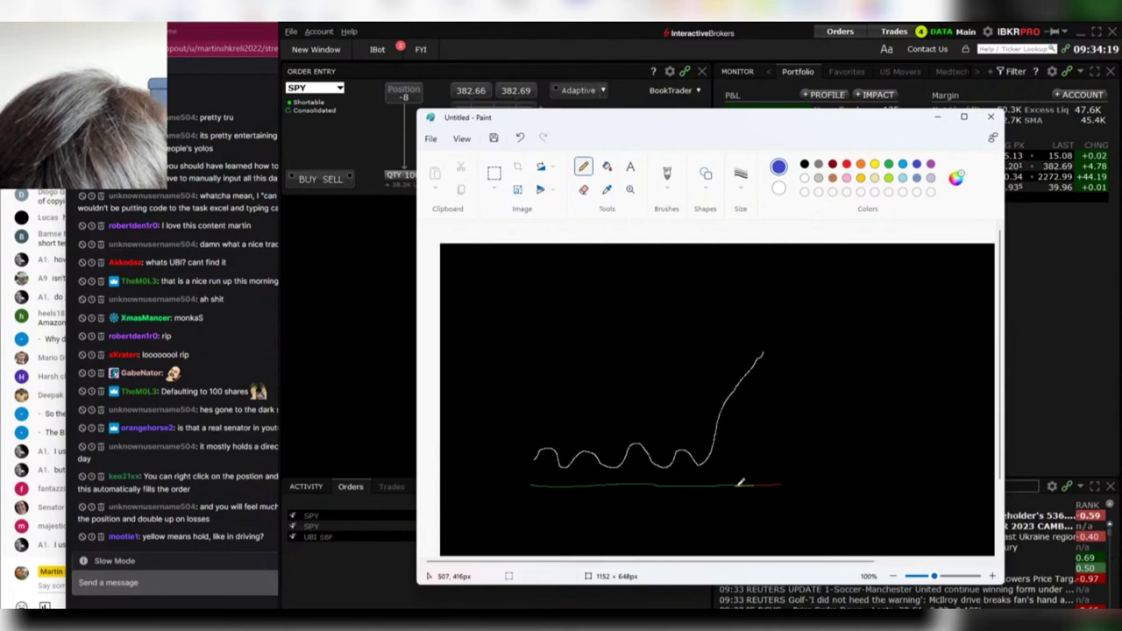
pyautogui.moveTo(736, 484); pyautogui.dragTo(737, 445)
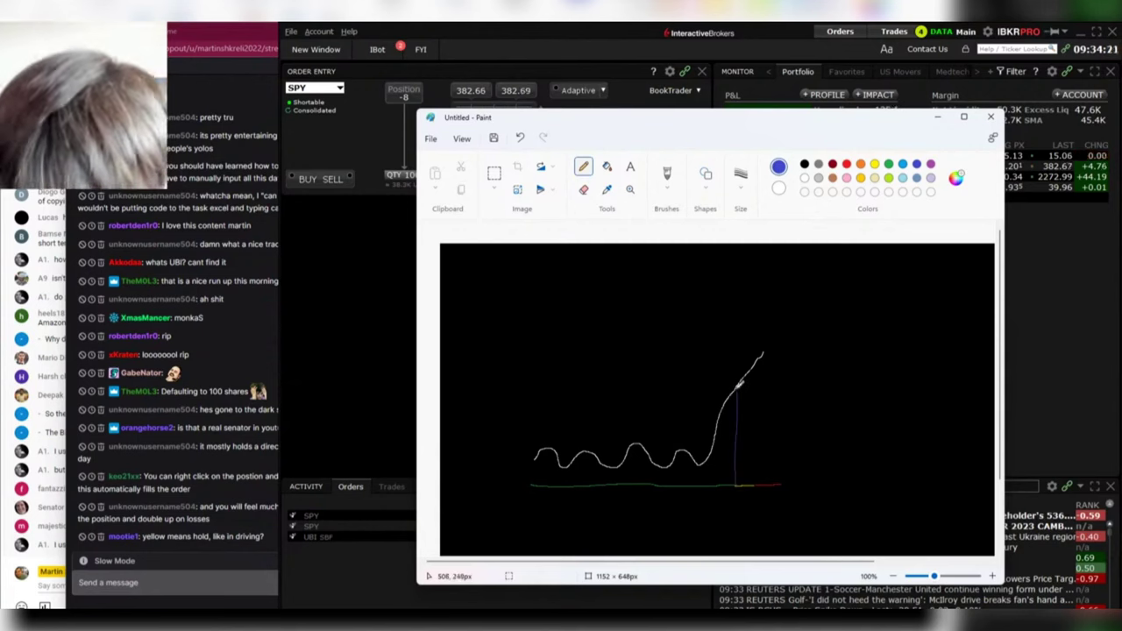
pyautogui.moveTo(734, 392)
pyautogui.mouseDown()
pyautogui.moveTo(644, 411)
pyautogui.moveTo(550, 404)
pyautogui.moveTo(733, 392)
pyautogui.mouseUp()
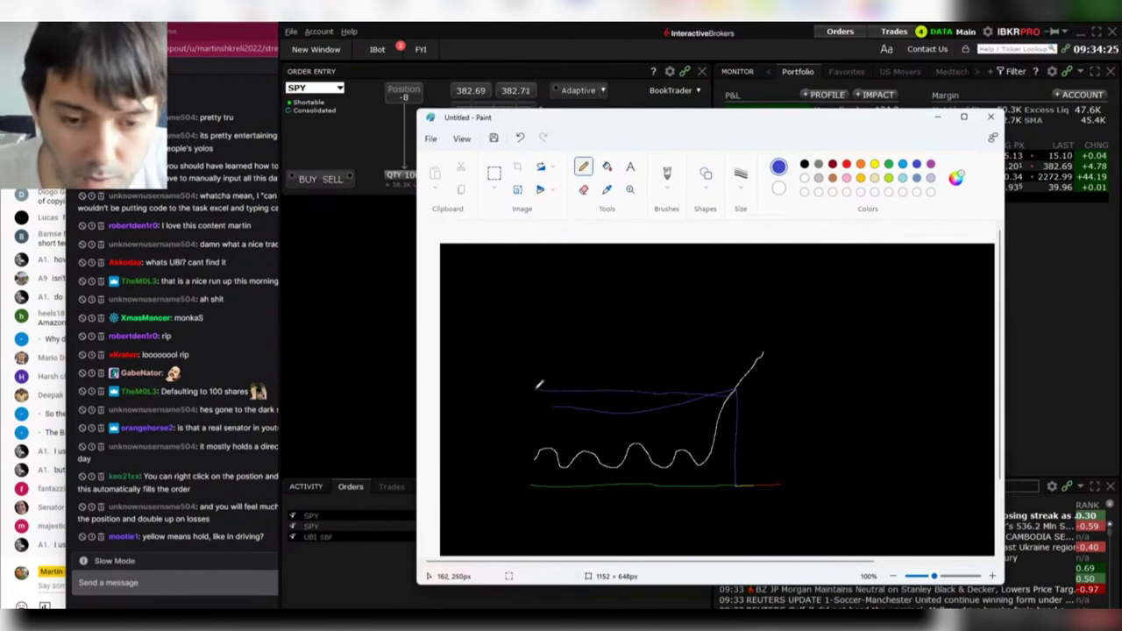
pyautogui.moveTo(537, 389); pyautogui.dragTo(539, 483)
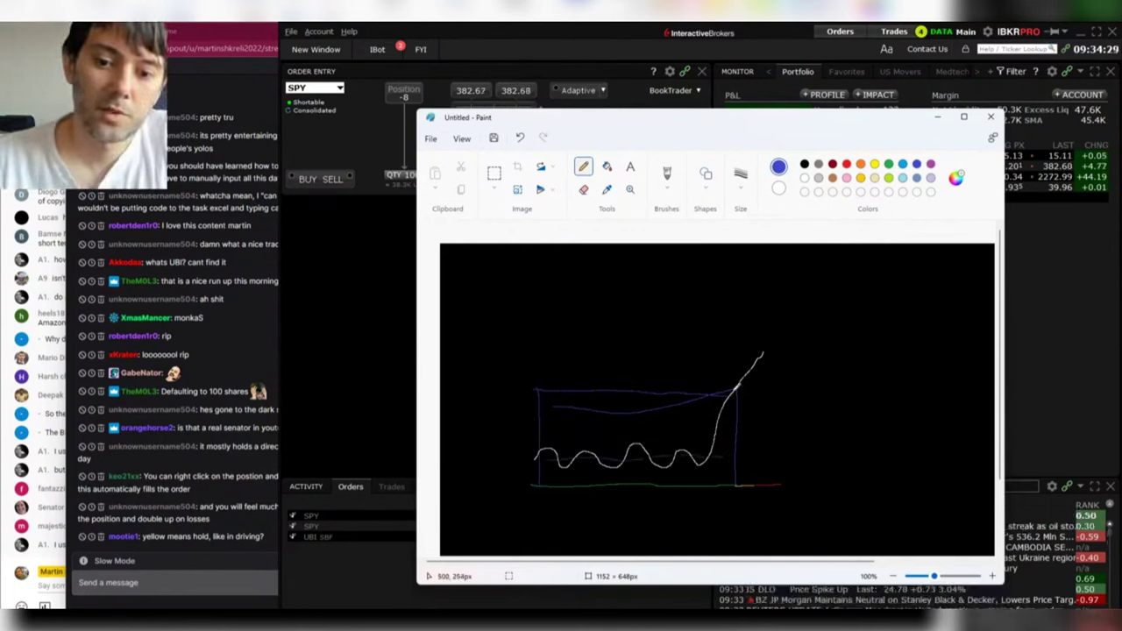
# - Thicken the blue box's upper edge with repeated strokes and extend that level across the canvas
pyautogui.moveTo(736, 391); pyautogui.dragTo(548, 394)
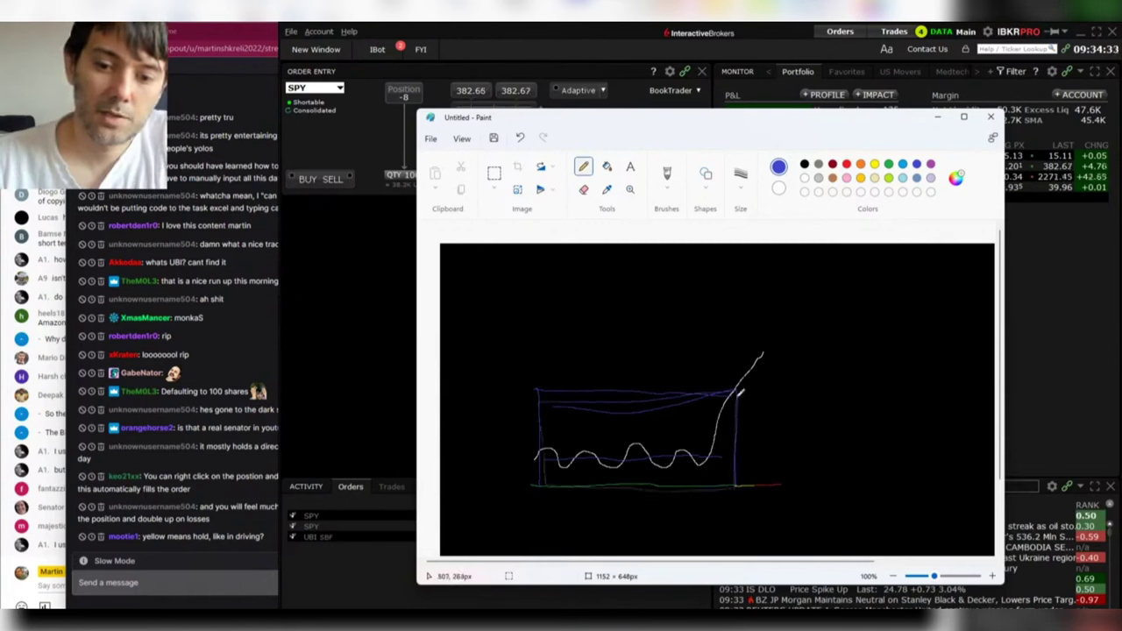
pyautogui.moveTo(739, 392); pyautogui.dragTo(553, 394)
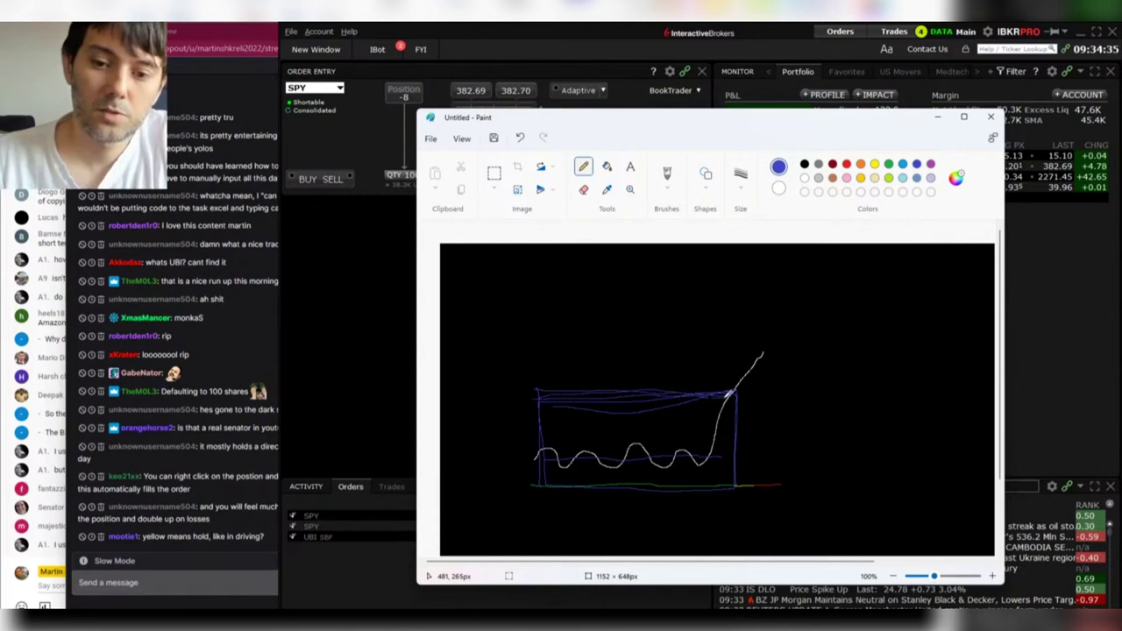
pyautogui.moveTo(619, 395)
pyautogui.mouseDown()
pyautogui.moveTo(736, 392)
pyautogui.moveTo(493, 388)
pyautogui.moveTo(1047, 381)
pyautogui.mouseUp()
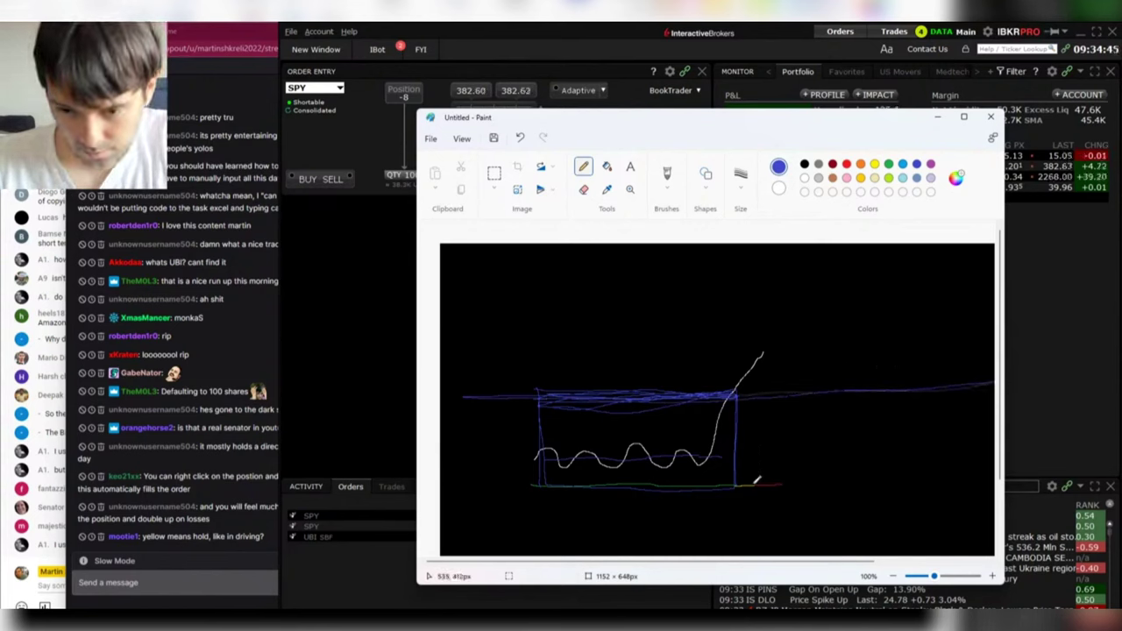
# - Draw a yellow line from the yellow baseline segment up to the curve, and a yellow horizontal level across the canvas
pyautogui.click(874, 164)
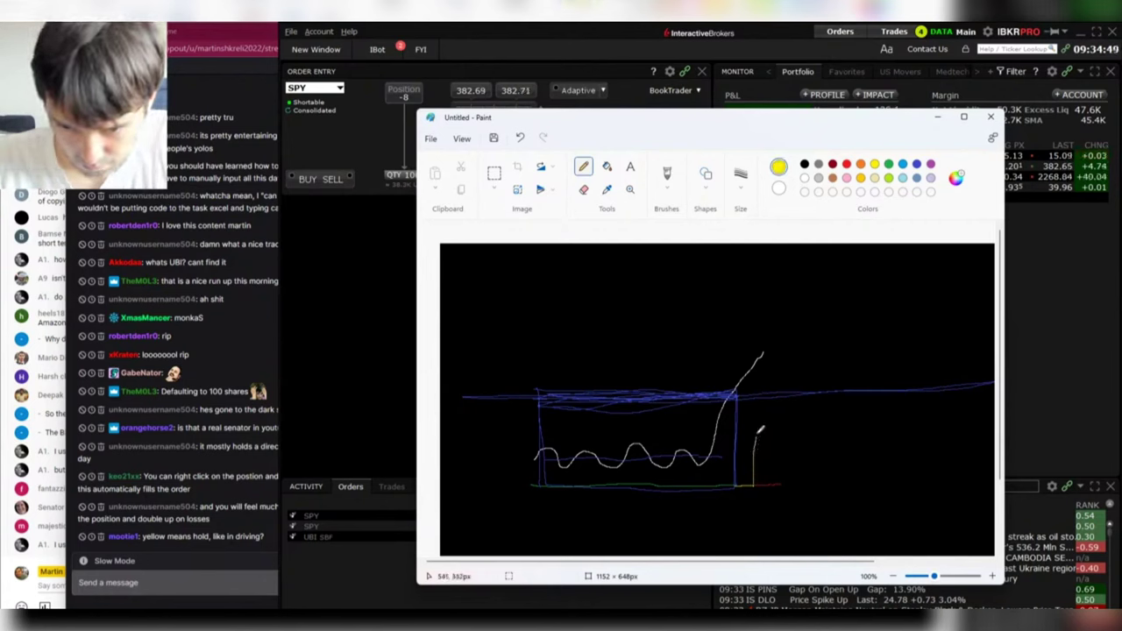
pyautogui.moveTo(760, 429)
pyautogui.mouseDown()
pyautogui.moveTo(756, 361)
pyautogui.moveTo(596, 371)
pyautogui.moveTo(465, 359)
pyautogui.mouseUp()
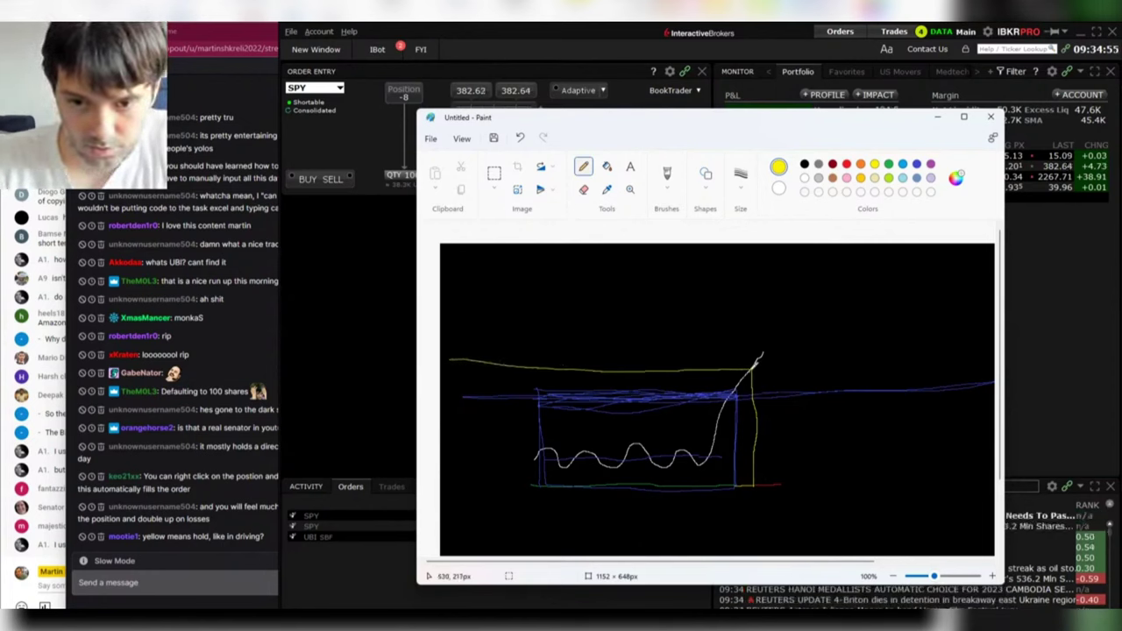
pyautogui.moveTo(758, 361); pyautogui.dragTo(1001, 353)
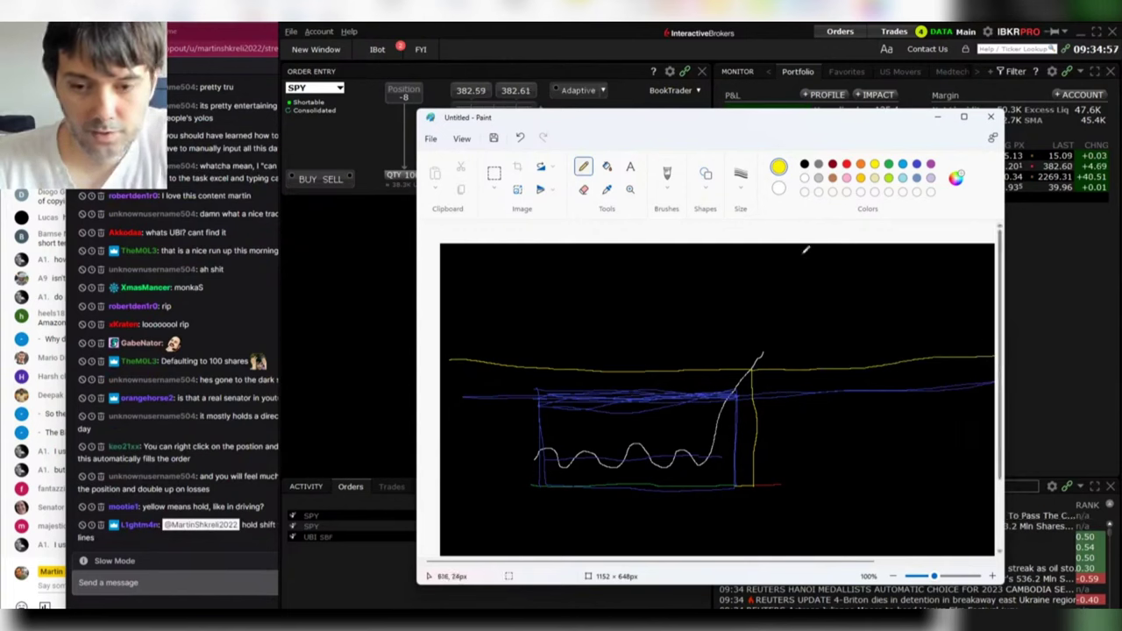
# - Scribble a red band across the canvas just above the yellow horizontal line
pyautogui.click(846, 163)
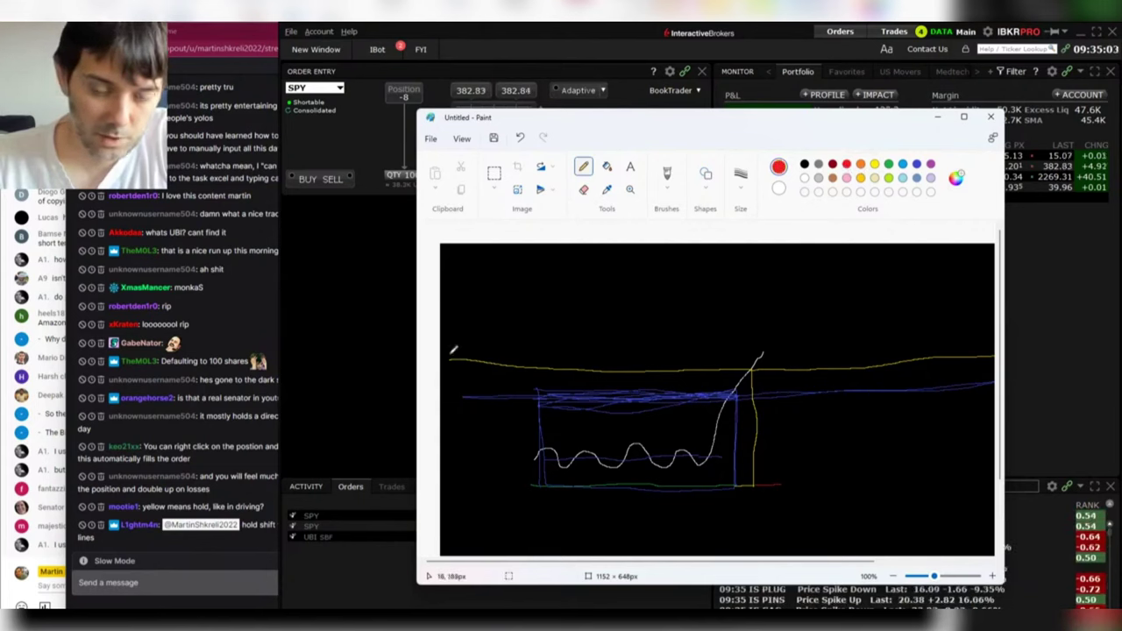
pyautogui.moveTo(452, 354)
pyautogui.mouseDown()
pyautogui.moveTo(785, 360)
pyautogui.moveTo(985, 348)
pyautogui.mouseUp()
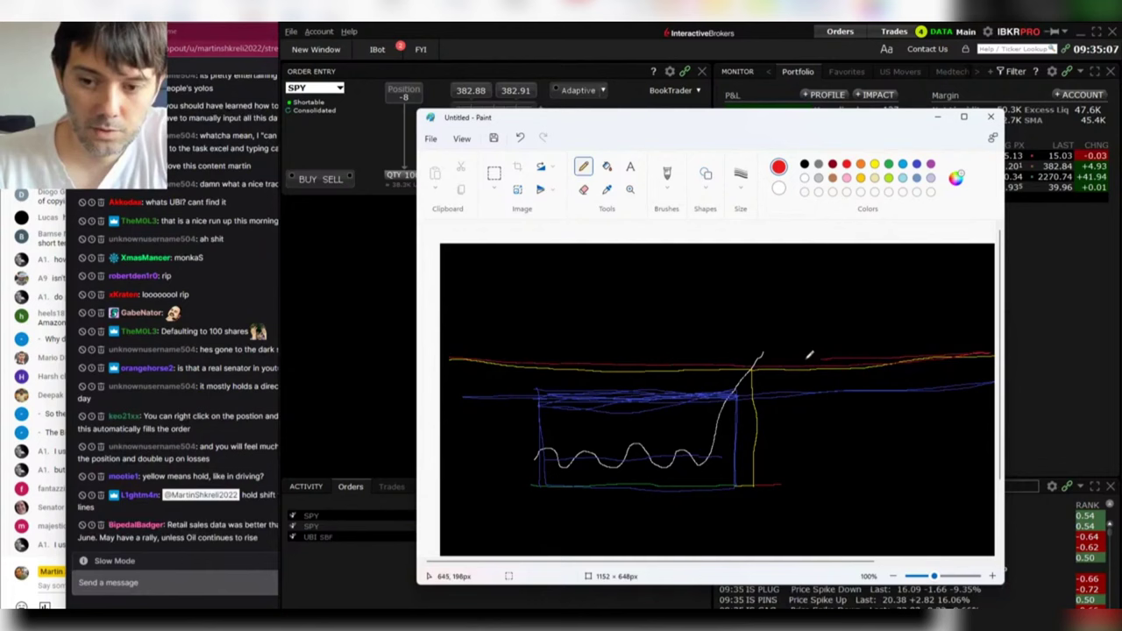
pyautogui.moveTo(463, 359)
pyautogui.mouseDown()
pyautogui.moveTo(774, 358)
pyautogui.moveTo(658, 342)
pyautogui.moveTo(714, 336)
pyautogui.moveTo(951, 355)
pyautogui.moveTo(889, 328)
pyautogui.moveTo(942, 335)
pyautogui.moveTo(746, 356)
pyautogui.moveTo(529, 343)
pyautogui.moveTo(618, 348)
pyautogui.moveTo(441, 317)
pyautogui.moveTo(587, 331)
pyautogui.mouseUp()
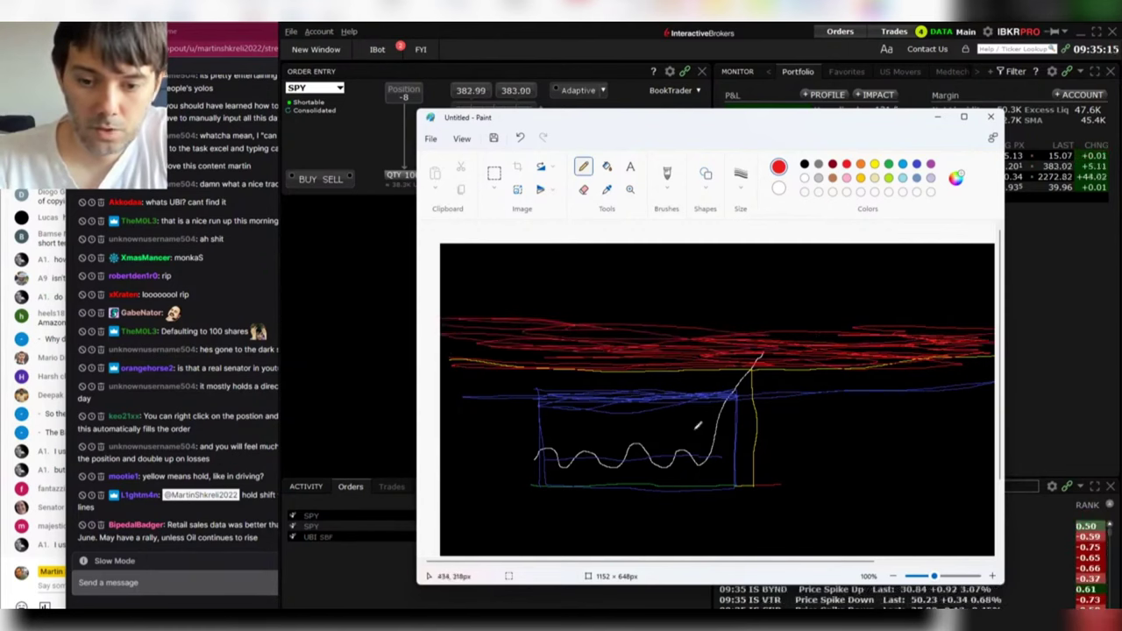
# - Scribble a green band along the blue horizontal level and a yellow band between it and the red band
pyautogui.click(889, 163)
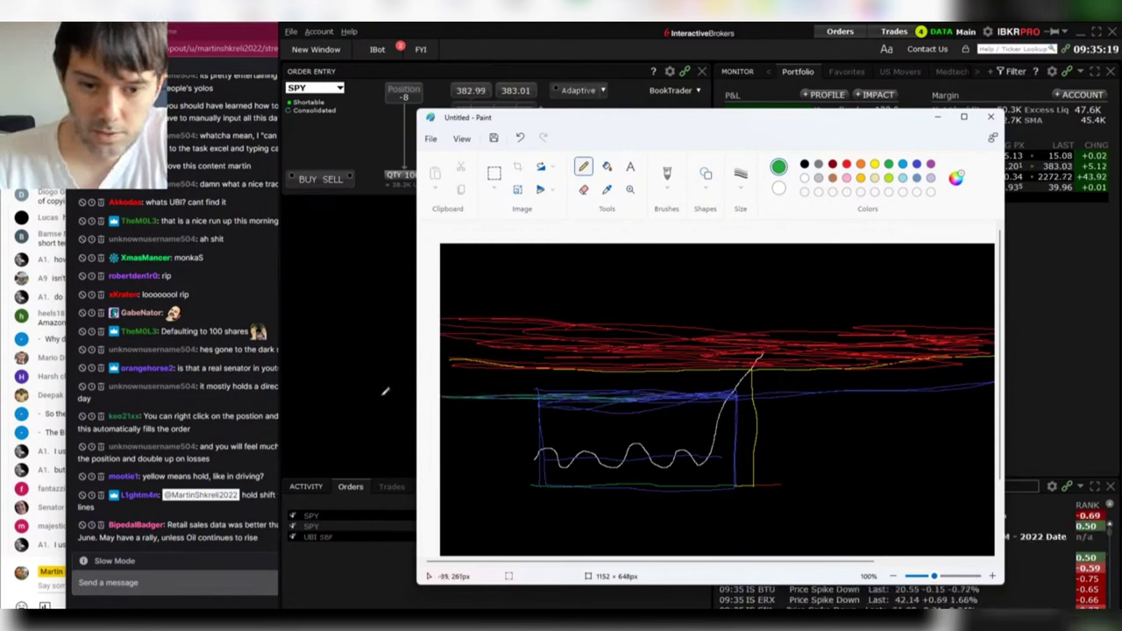
pyautogui.moveTo(443, 399); pyautogui.dragTo(955, 386)
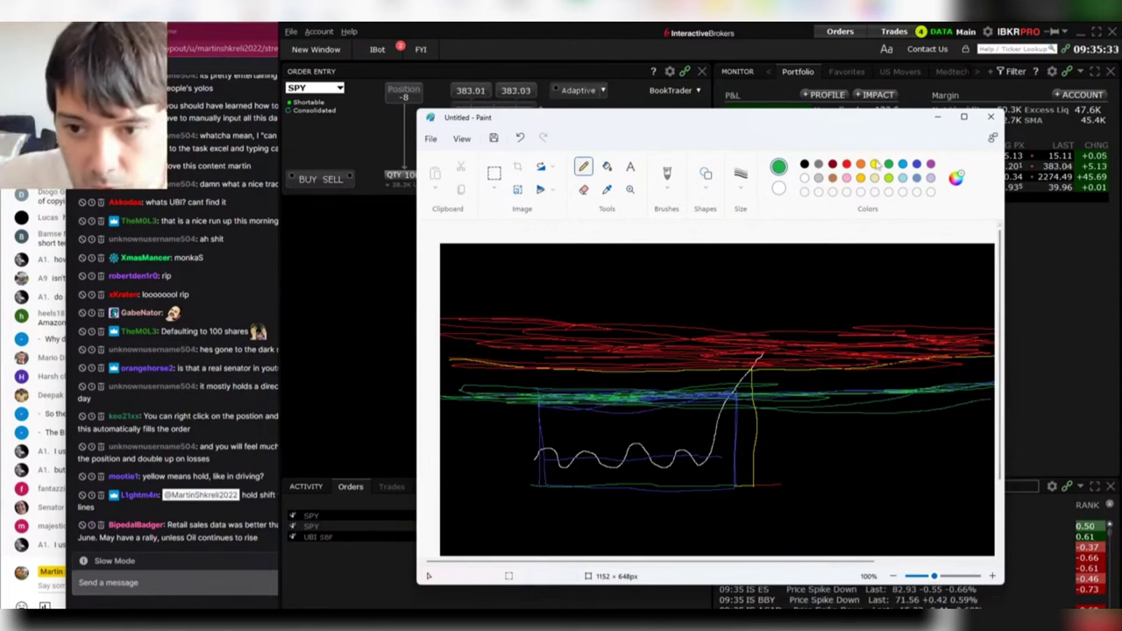
pyautogui.click(874, 164)
pyautogui.moveTo(455, 379)
pyautogui.mouseDown()
pyautogui.moveTo(515, 368)
pyautogui.moveTo(557, 384)
pyautogui.moveTo(775, 384)
pyautogui.moveTo(985, 369)
pyautogui.moveTo(519, 386)
pyautogui.moveTo(393, 353)
pyautogui.moveTo(649, 390)
pyautogui.moveTo(487, 372)
pyautogui.moveTo(808, 364)
pyautogui.moveTo(702, 393)
pyautogui.moveTo(877, 382)
pyautogui.moveTo(983, 354)
pyautogui.moveTo(1008, 368)
pyautogui.moveTo(877, 366)
pyautogui.mouseUp()
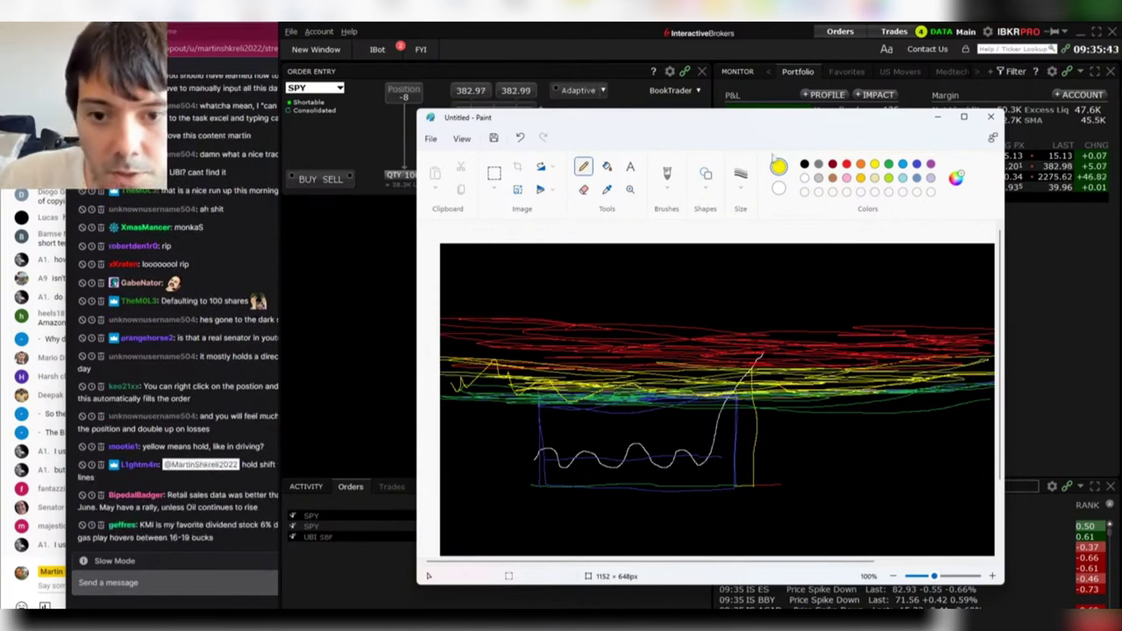
# - Add the yellow text "uncertainty" over the yellow band
pyautogui.click(629, 167)
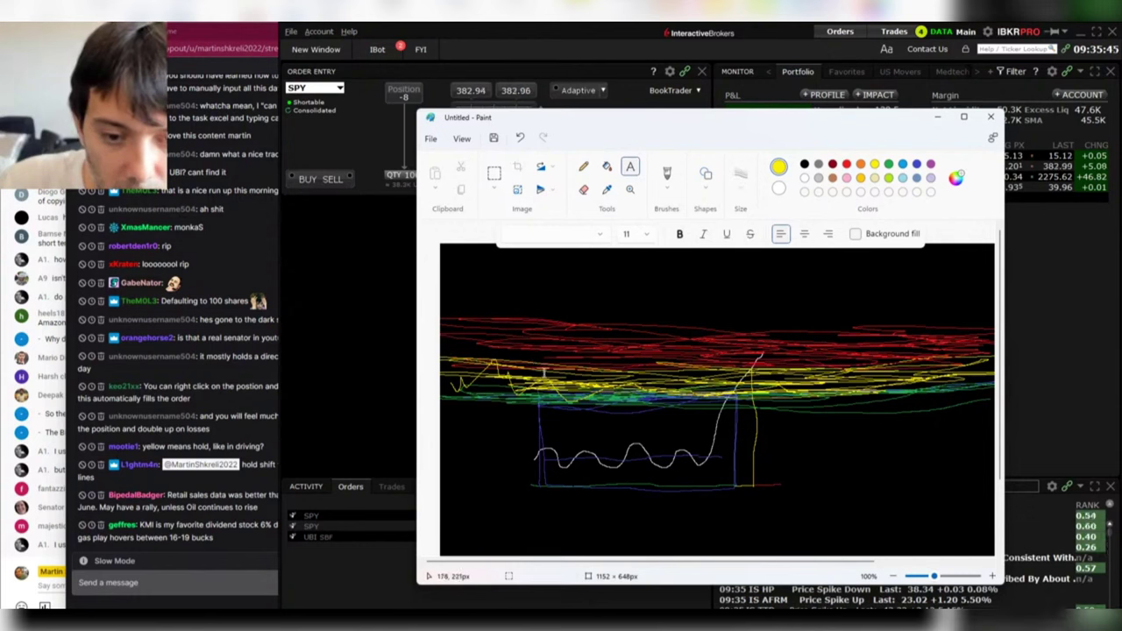
pyautogui.click(541, 370)
pyautogui.write('uncertainty')
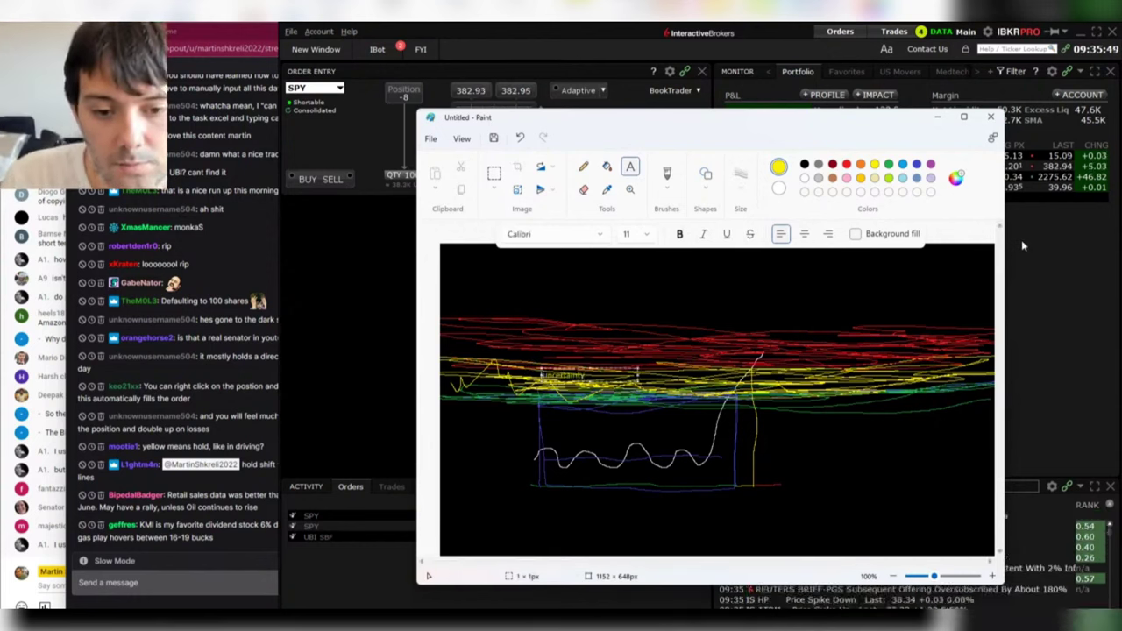
# - Enlarge the "uncertainty" text box to about 255 × 61 px and set its font size to 26
pyautogui.hotkey('ctrl', 'a')
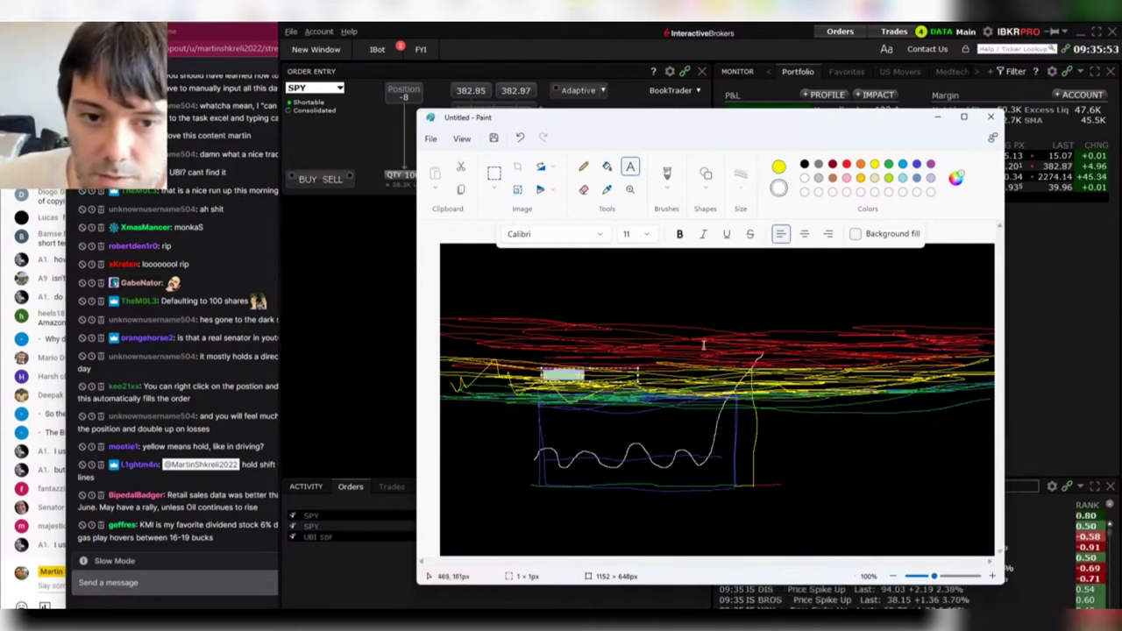
pyautogui.moveTo(633, 385); pyautogui.dragTo(689, 401)
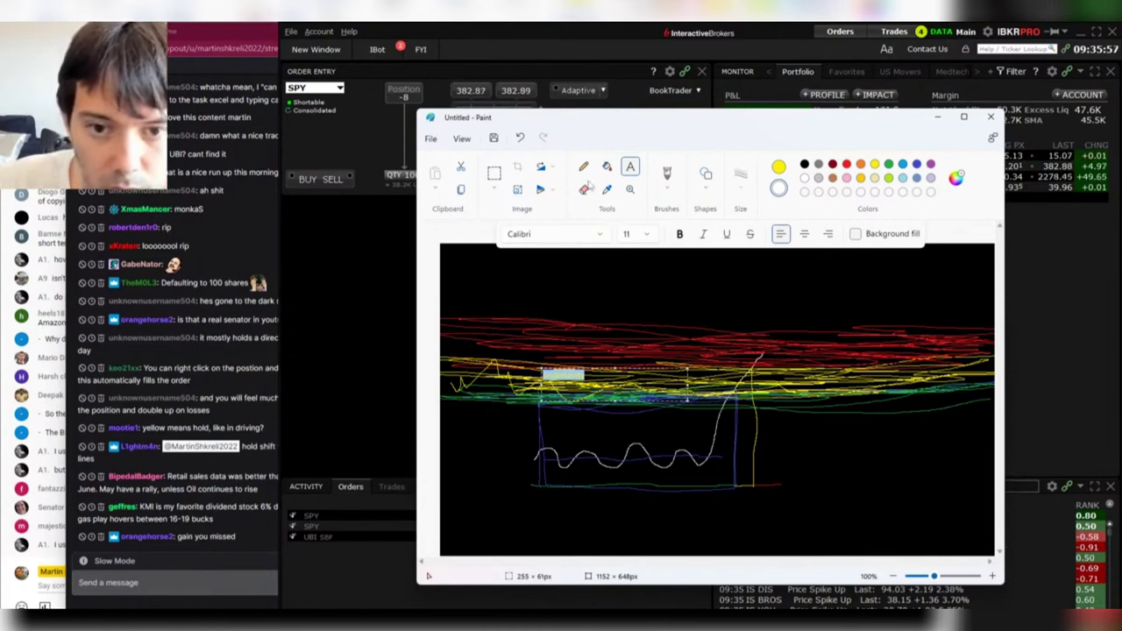
pyautogui.click(645, 234)
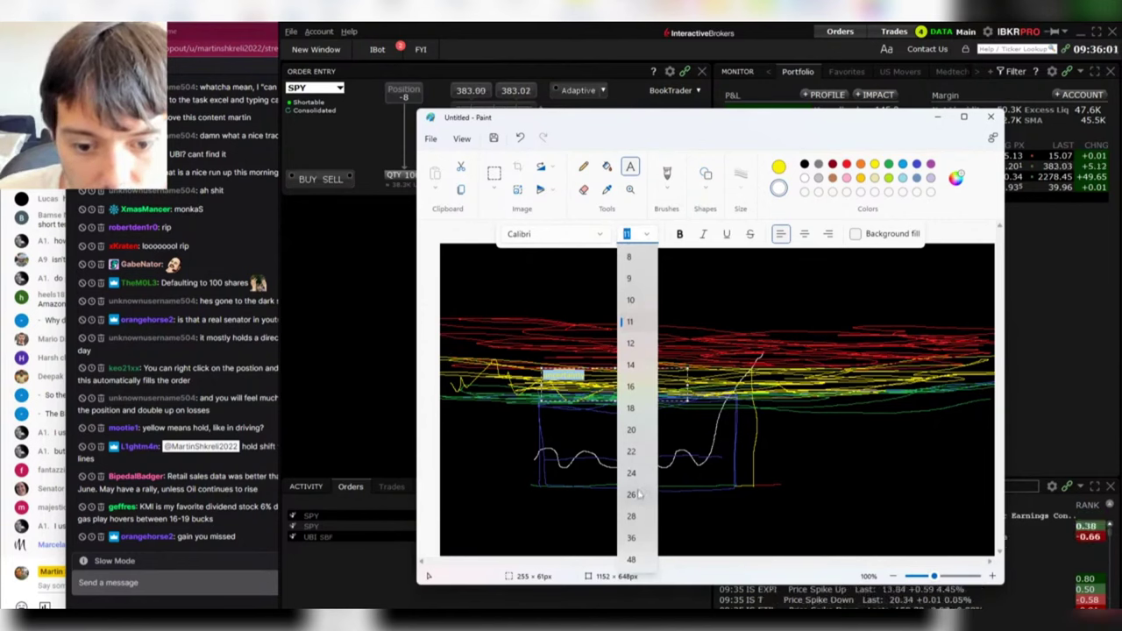
pyautogui.click(644, 493)
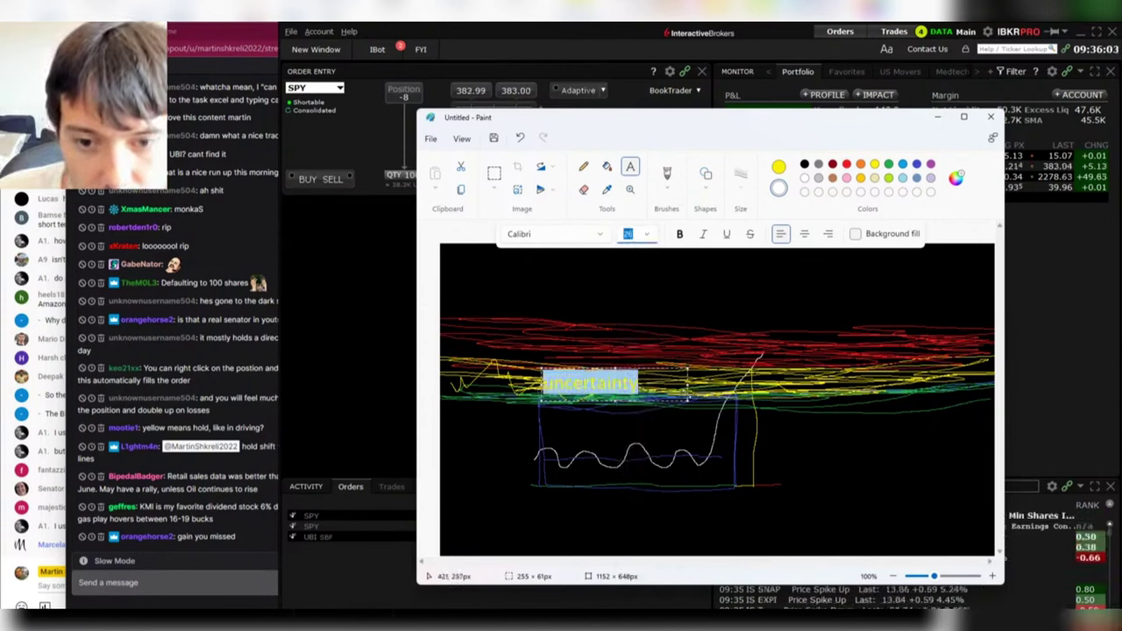
# - Change the "uncertainty" text's font to Britannic Bold, turn on its white background fill and place it on the canvas
pyautogui.click(545, 235)
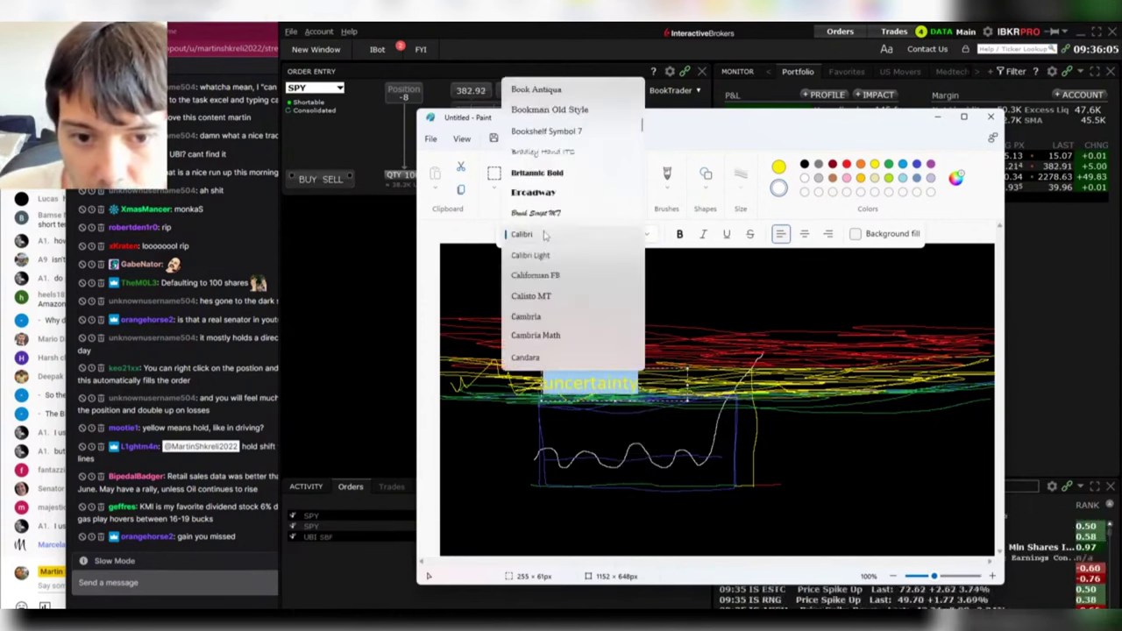
pyautogui.click(536, 172)
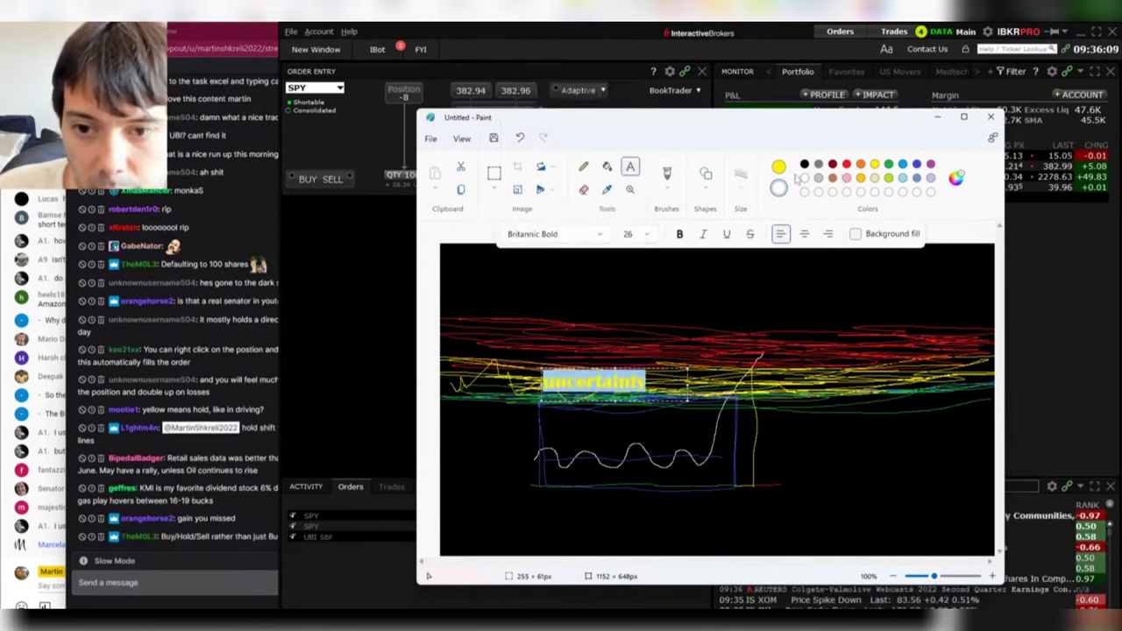
pyautogui.click(877, 234)
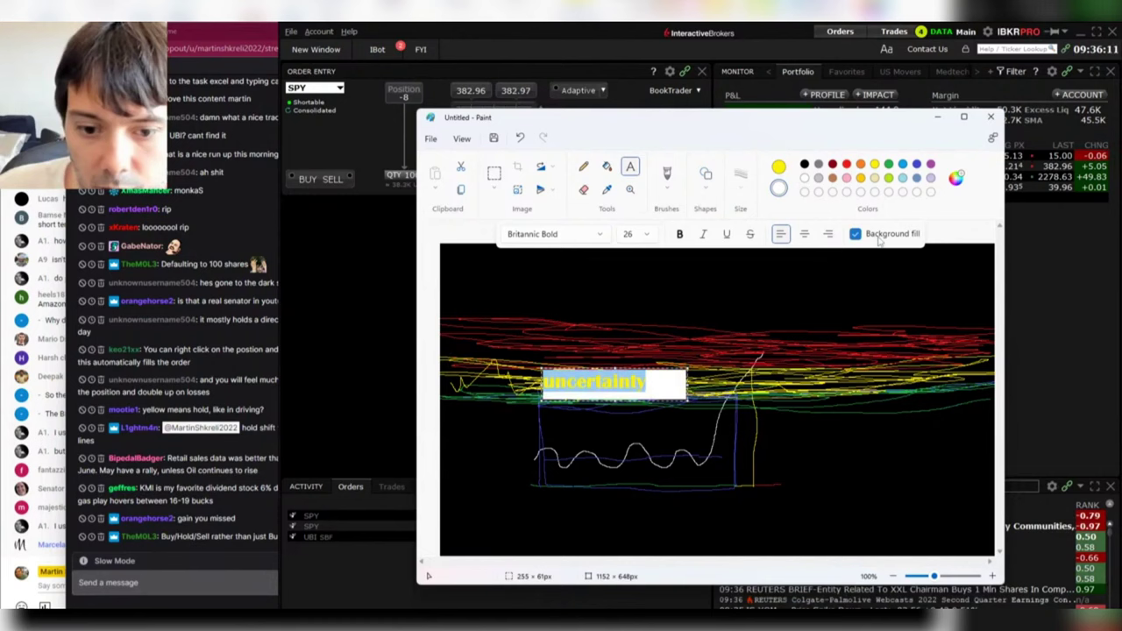
pyautogui.click(665, 390)
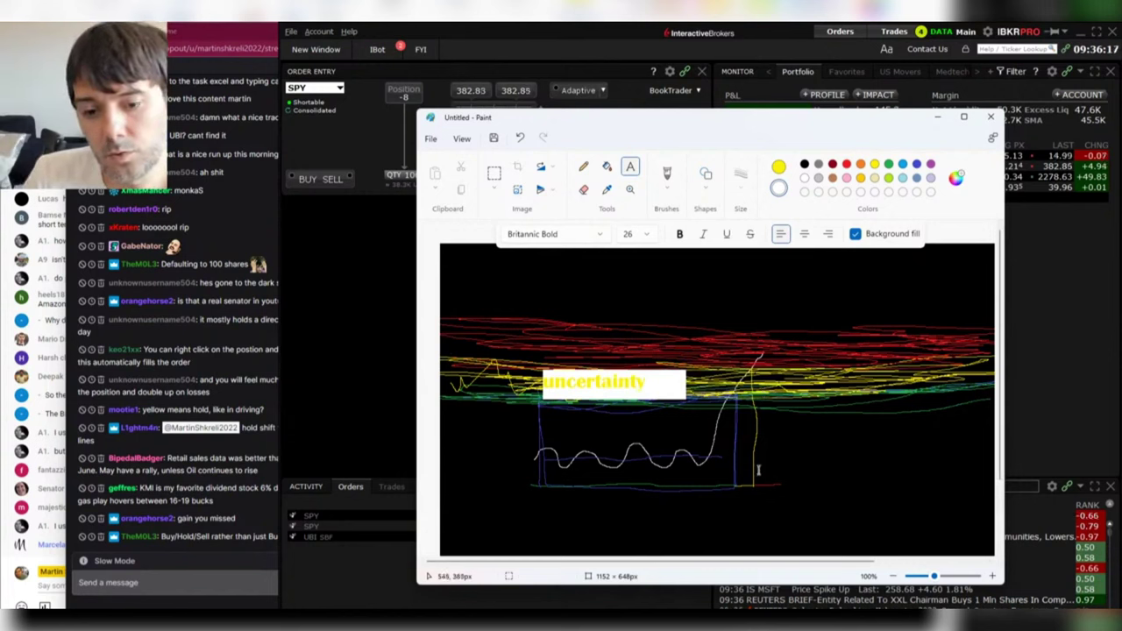
pyautogui.moveTo(800, 490)
pyautogui.mouseDown()
pyautogui.moveTo(505, 416)
pyautogui.moveTo(510, 406)
pyautogui.mouseUp()
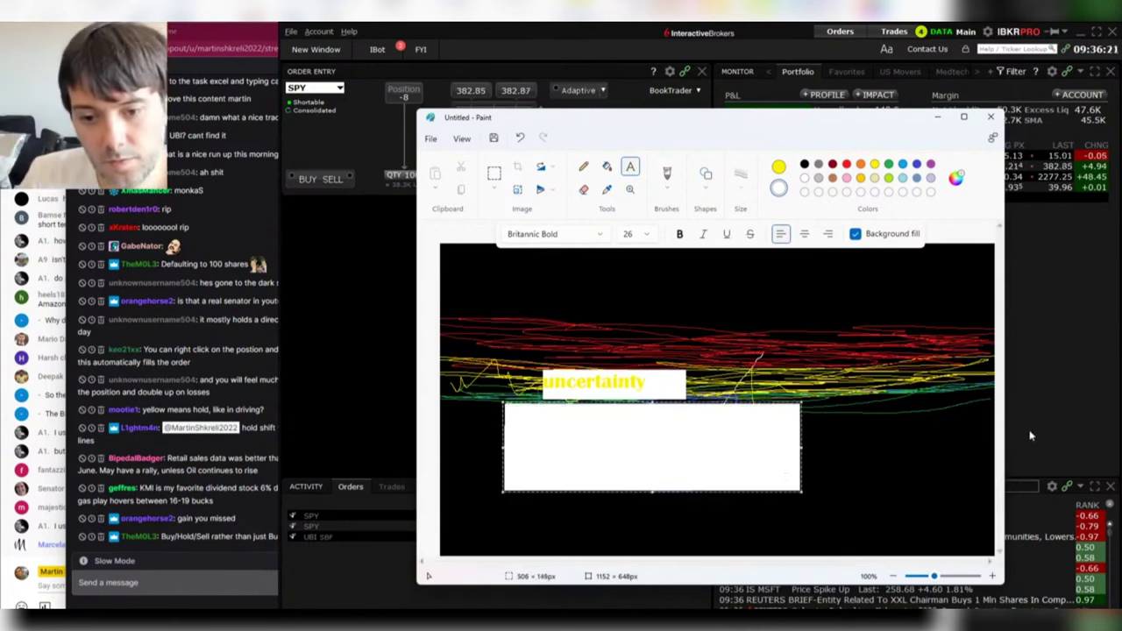
pyautogui.rightClick(833, 165)
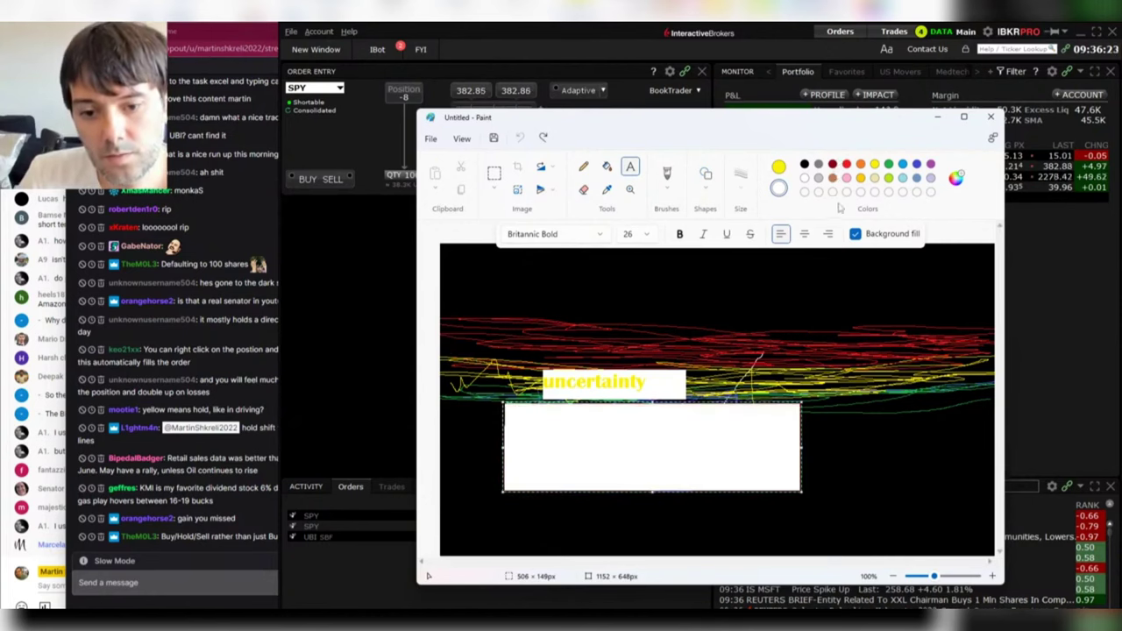
pyautogui.press('Escape')
pyautogui.click(989, 359)
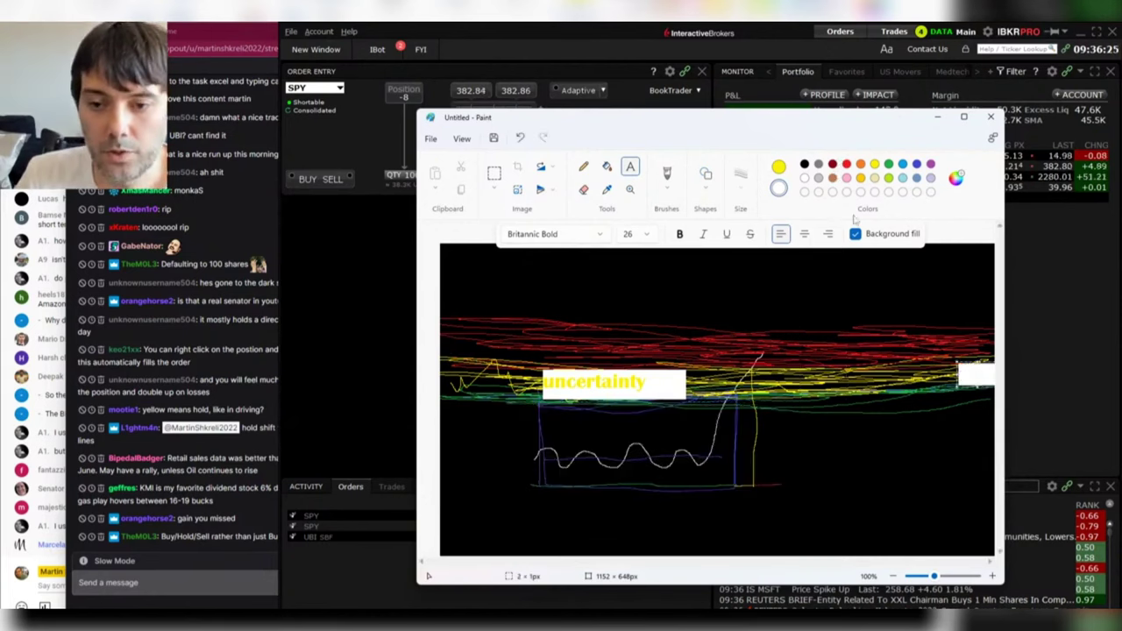
pyautogui.rightClick(889, 178)
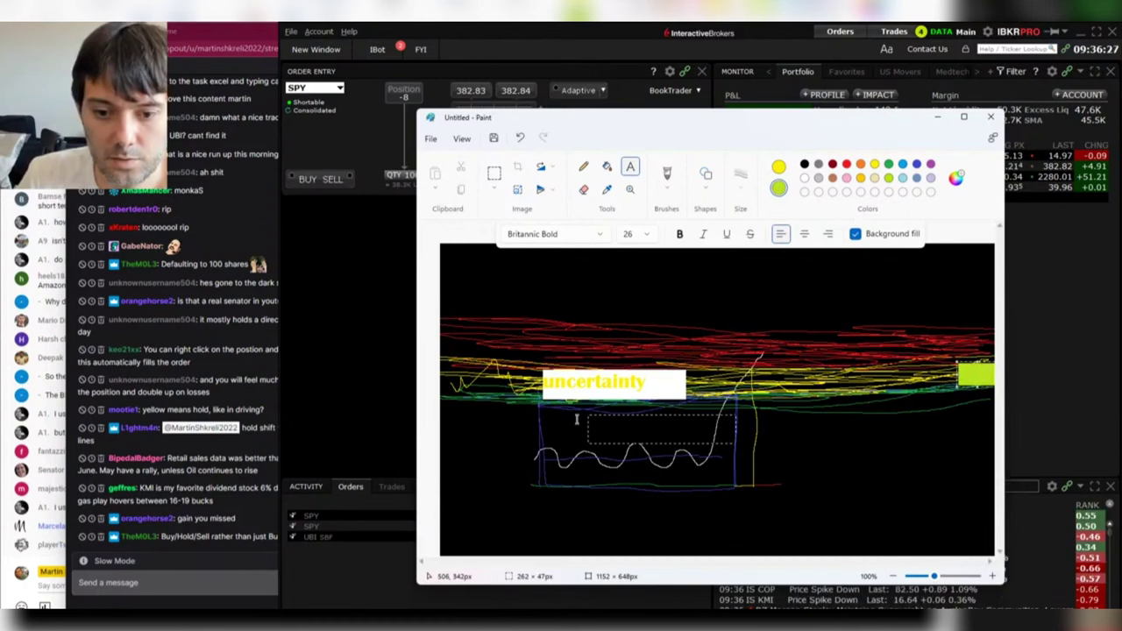
pyautogui.moveTo(735, 428); pyautogui.dragTo(924, 452)
pyautogui.press('Escape')
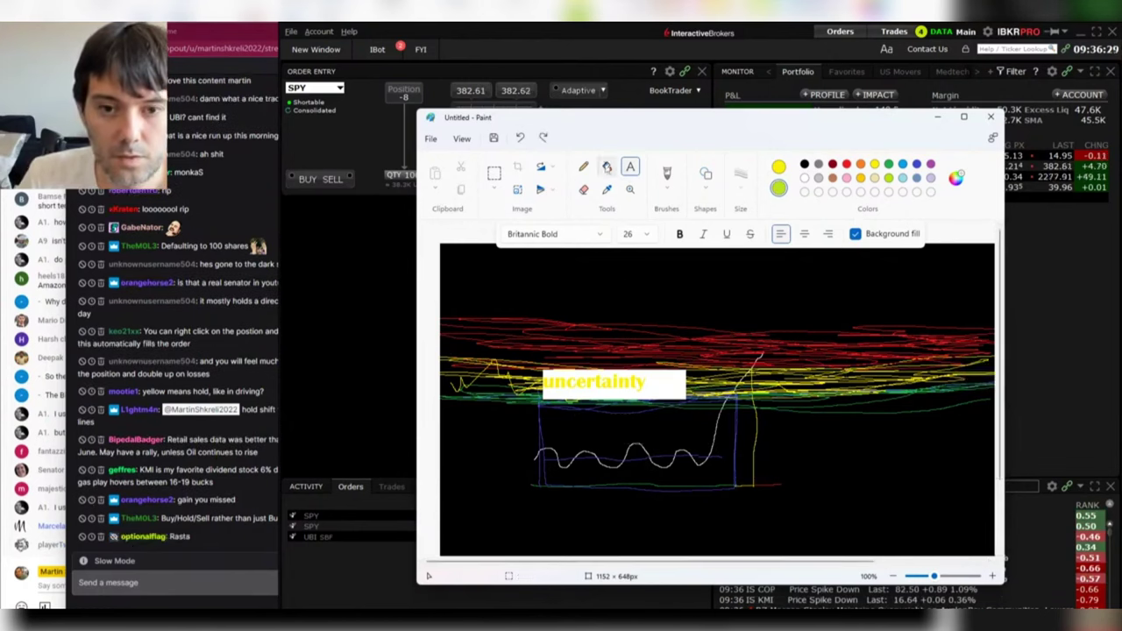
# - Draw a yellow pencil ellipse around the boxed price curve and scribble more yellow over the band beside the "uncertainty" label
pyautogui.click(583, 167)
pyautogui.moveTo(781, 408)
pyautogui.mouseDown()
pyautogui.moveTo(542, 473)
pyautogui.moveTo(852, 454)
pyautogui.moveTo(782, 414)
pyautogui.mouseUp()
pyautogui.moveTo(799, 373); pyautogui.dragTo(746, 368)
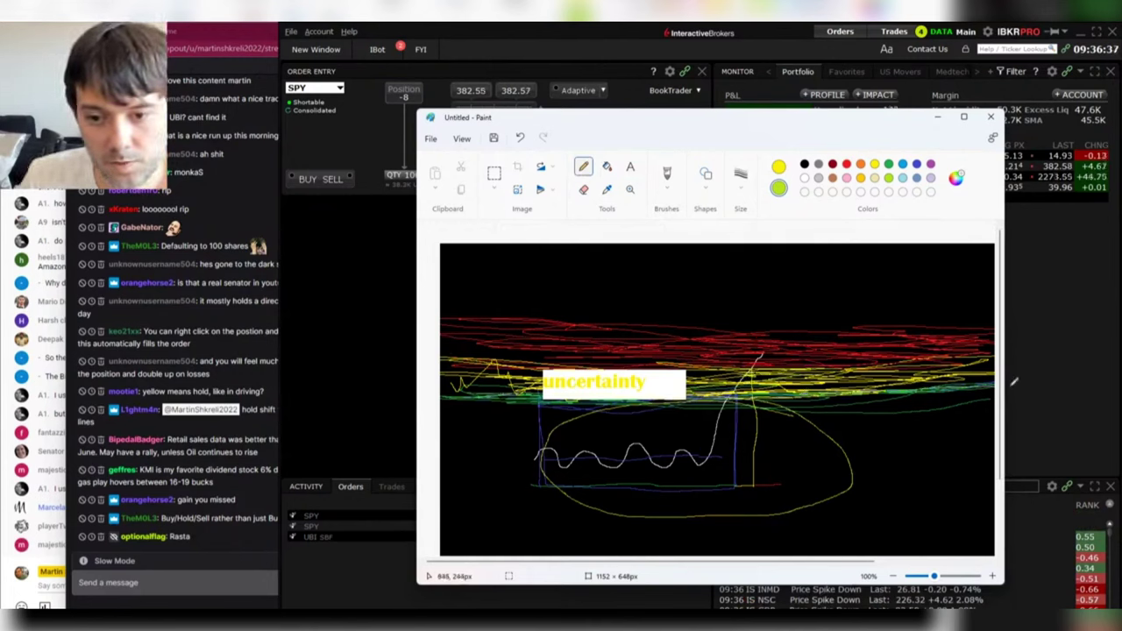
pyautogui.moveTo(759, 377)
pyautogui.mouseDown()
pyautogui.moveTo(724, 381)
pyautogui.moveTo(780, 393)
pyautogui.moveTo(710, 377)
pyautogui.moveTo(728, 367)
pyautogui.moveTo(841, 378)
pyautogui.moveTo(759, 366)
pyautogui.moveTo(745, 388)
pyautogui.moveTo(702, 378)
pyautogui.moveTo(894, 379)
pyautogui.mouseUp()
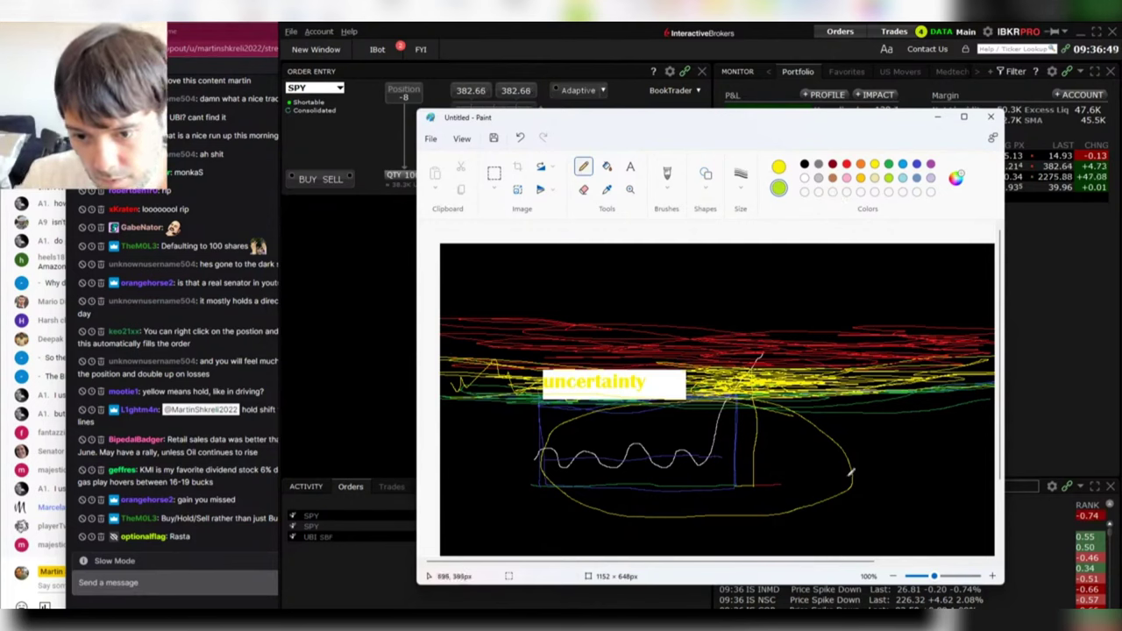
# - Set the drawing colour to white, and undo the trial yellow squiggle and white price curve near the ellipse's right edge
pyautogui.moveTo(829, 478); pyautogui.dragTo(868, 470)
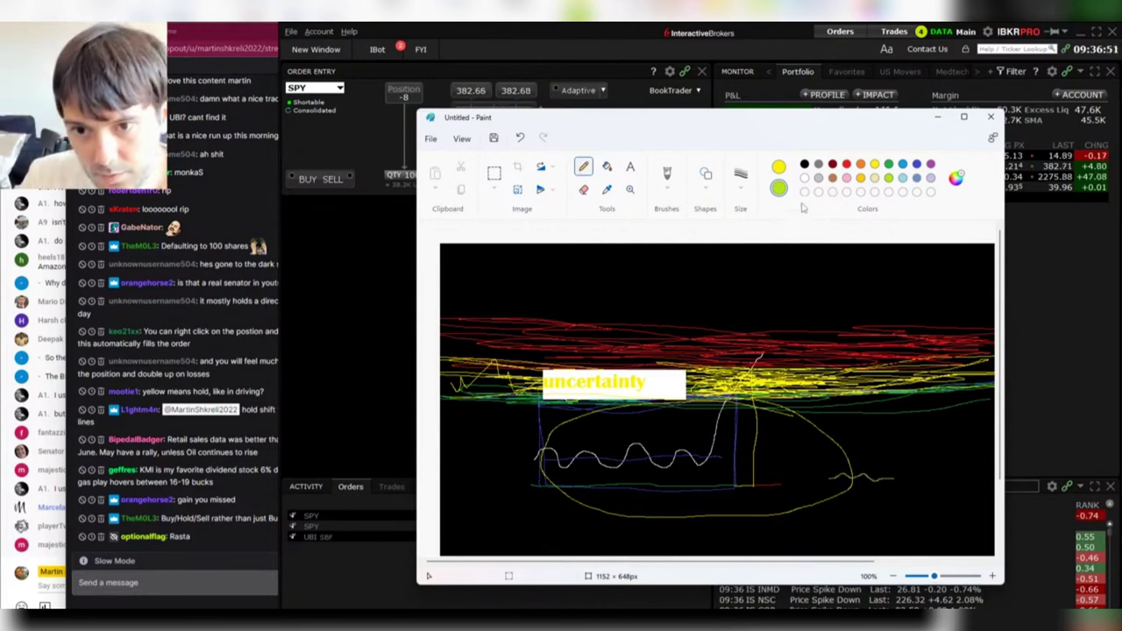
pyautogui.click(804, 178)
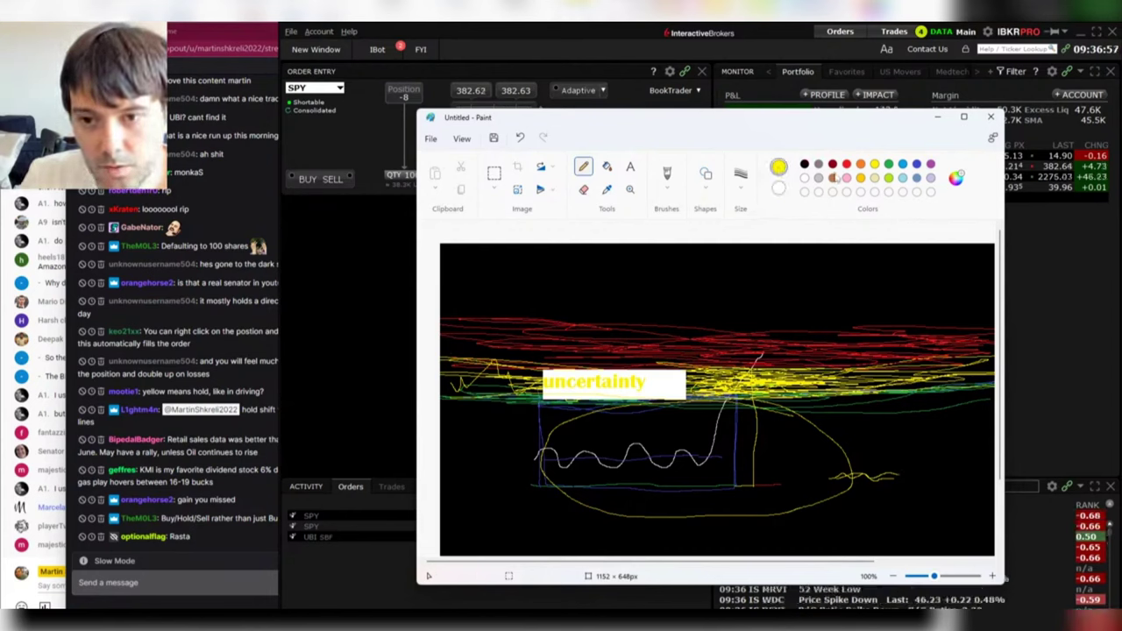
pyautogui.click(804, 177)
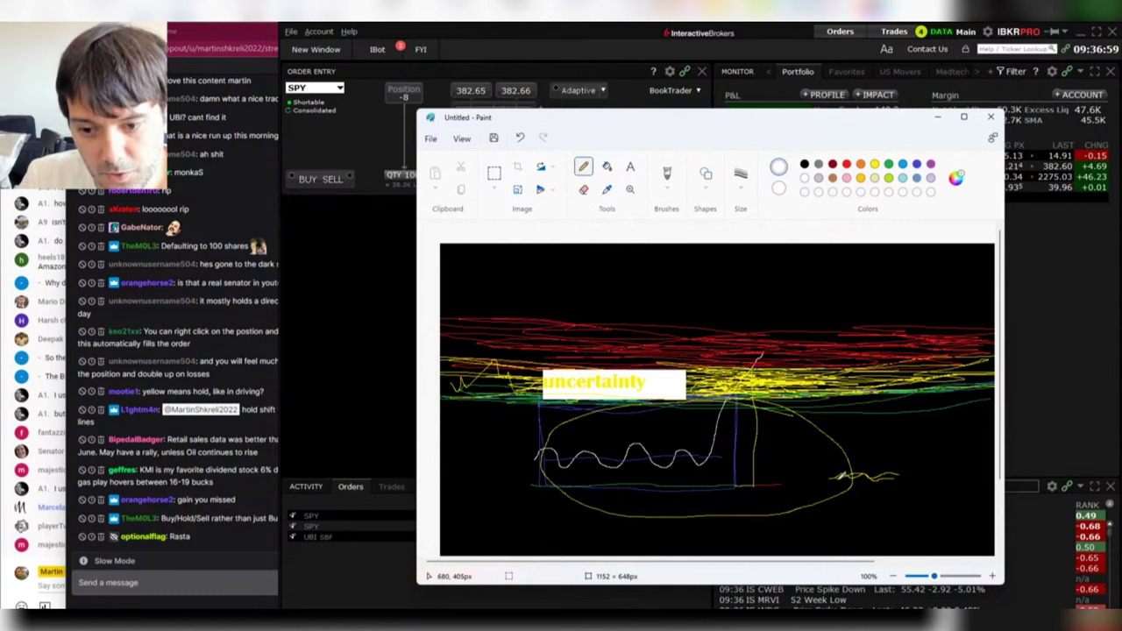
pyautogui.moveTo(889, 464)
pyautogui.mouseDown()
pyautogui.moveTo(940, 478)
pyautogui.moveTo(926, 319)
pyautogui.mouseUp()
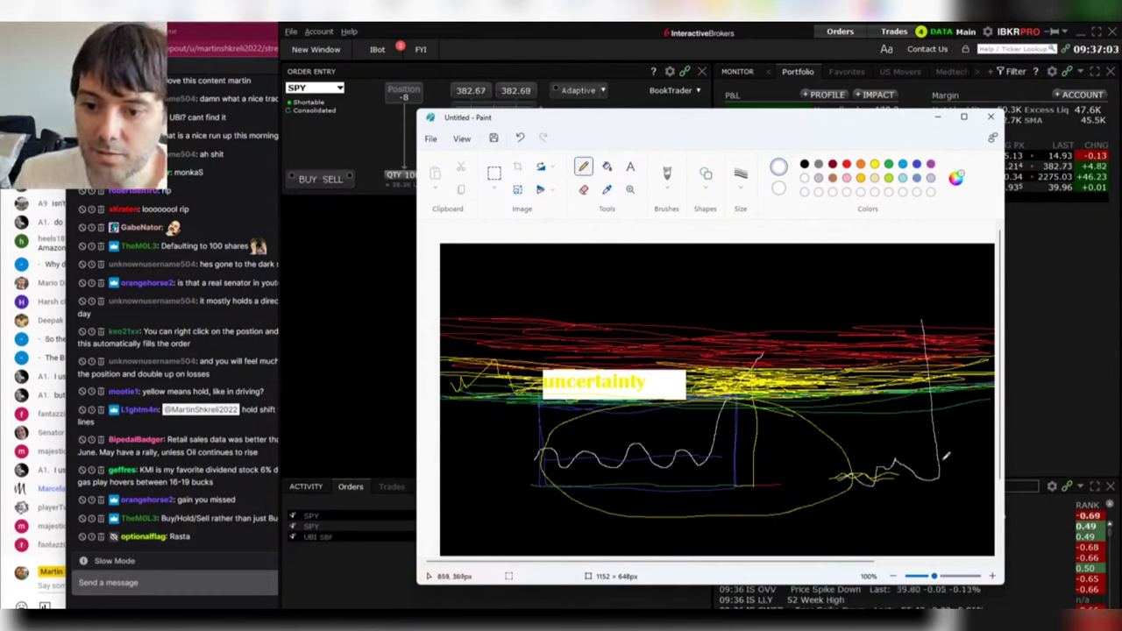
pyautogui.hotkey('ctrl', 'z')
pyautogui.hotkey('ctrl', 'z')
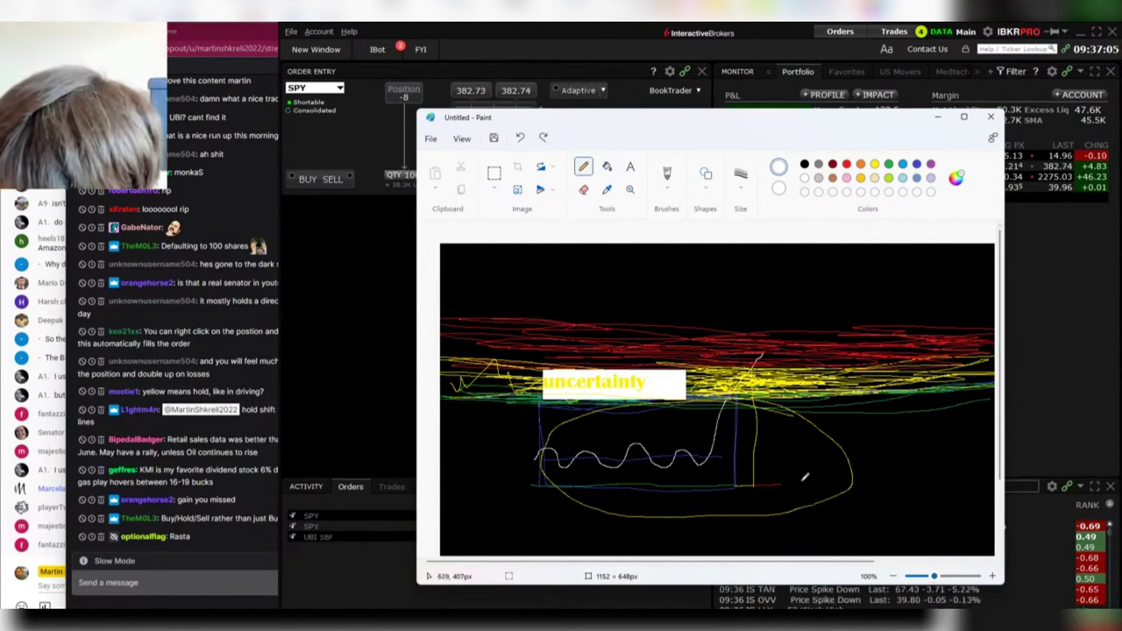
# - Draw a second white price curve spiking through the bands, with a baseline, a scribbled yellow-band crossing, a small bell shape and dense vertical strokes
pyautogui.moveTo(824, 475)
pyautogui.mouseDown()
pyautogui.moveTo(868, 479)
pyautogui.moveTo(888, 458)
pyautogui.moveTo(898, 321)
pyautogui.mouseUp()
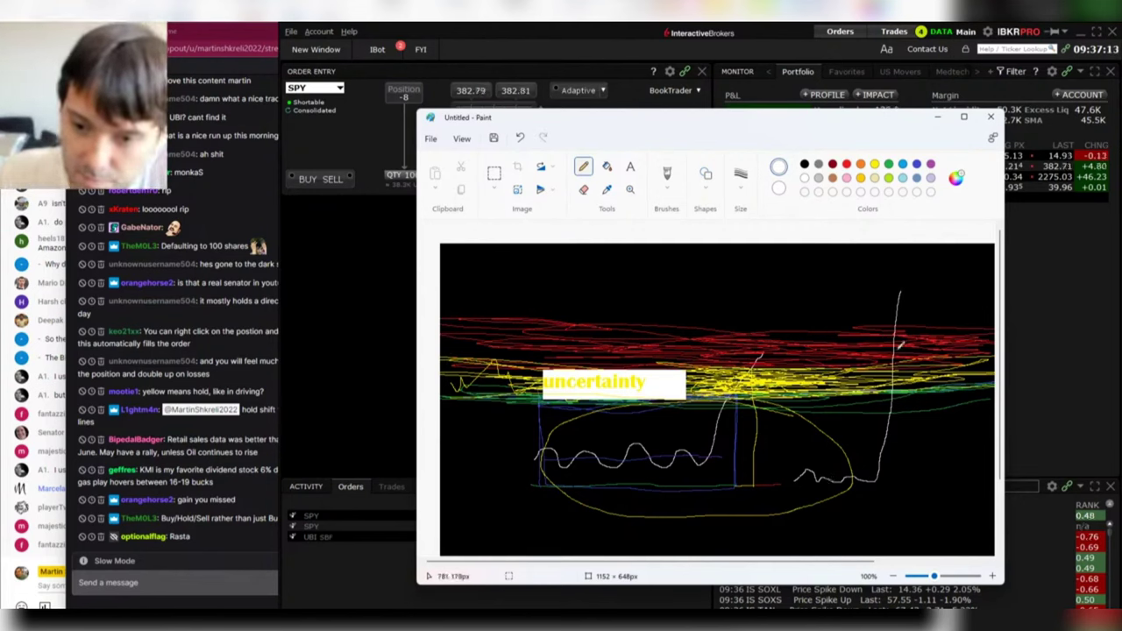
pyautogui.moveTo(778, 495); pyautogui.dragTo(1052, 481)
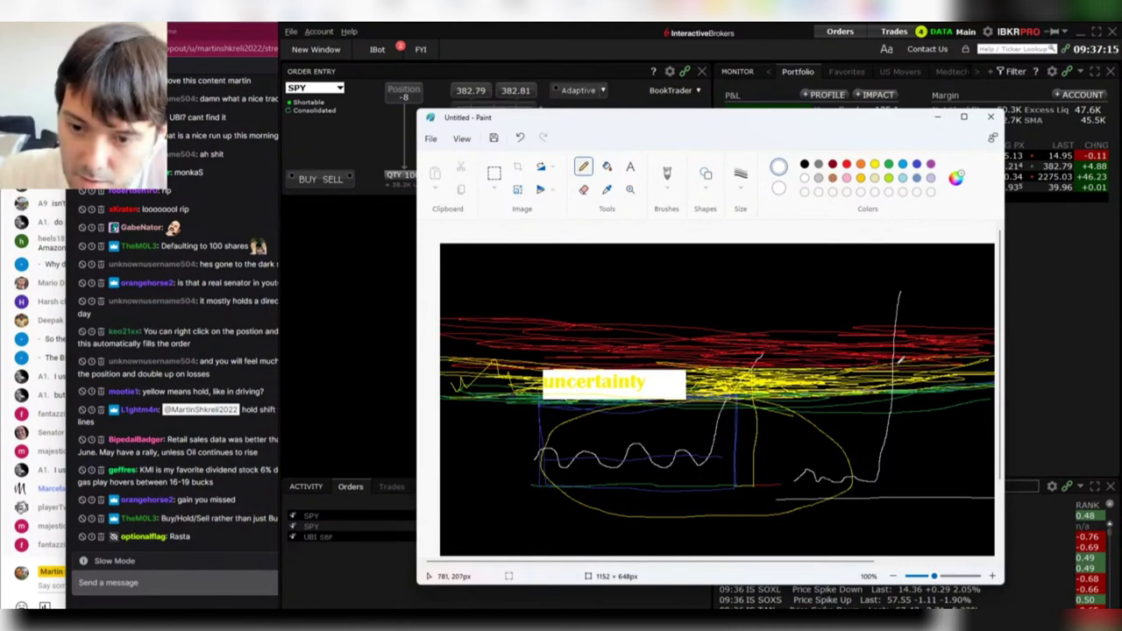
pyautogui.moveTo(897, 376)
pyautogui.mouseDown()
pyautogui.moveTo(900, 355)
pyautogui.moveTo(915, 370)
pyautogui.moveTo(895, 360)
pyautogui.moveTo(887, 382)
pyautogui.moveTo(903, 363)
pyautogui.moveTo(882, 368)
pyautogui.moveTo(894, 382)
pyautogui.moveTo(903, 368)
pyautogui.moveTo(903, 396)
pyautogui.moveTo(975, 404)
pyautogui.moveTo(938, 405)
pyautogui.mouseUp()
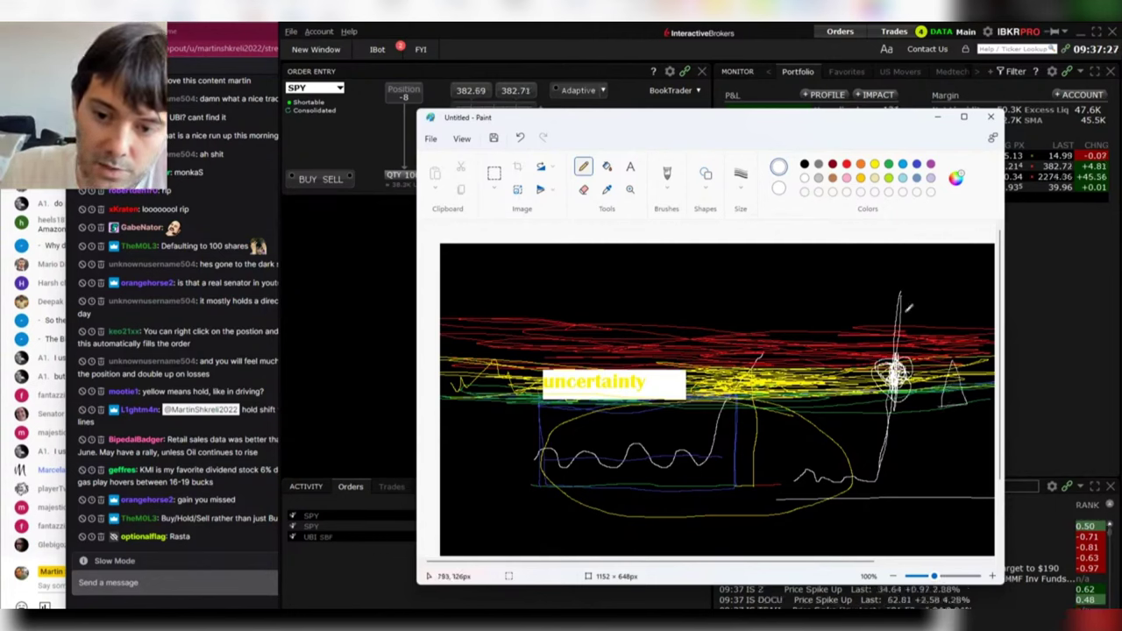
pyautogui.moveTo(881, 476)
pyautogui.mouseDown()
pyautogui.moveTo(892, 291)
pyautogui.moveTo(912, 360)
pyautogui.moveTo(931, 254)
pyautogui.moveTo(877, 420)
pyautogui.moveTo(920, 263)
pyautogui.mouseUp()
# - Close the drawing without saving it and select the SPY position in the trading portfolio
pyautogui.click(991, 117)
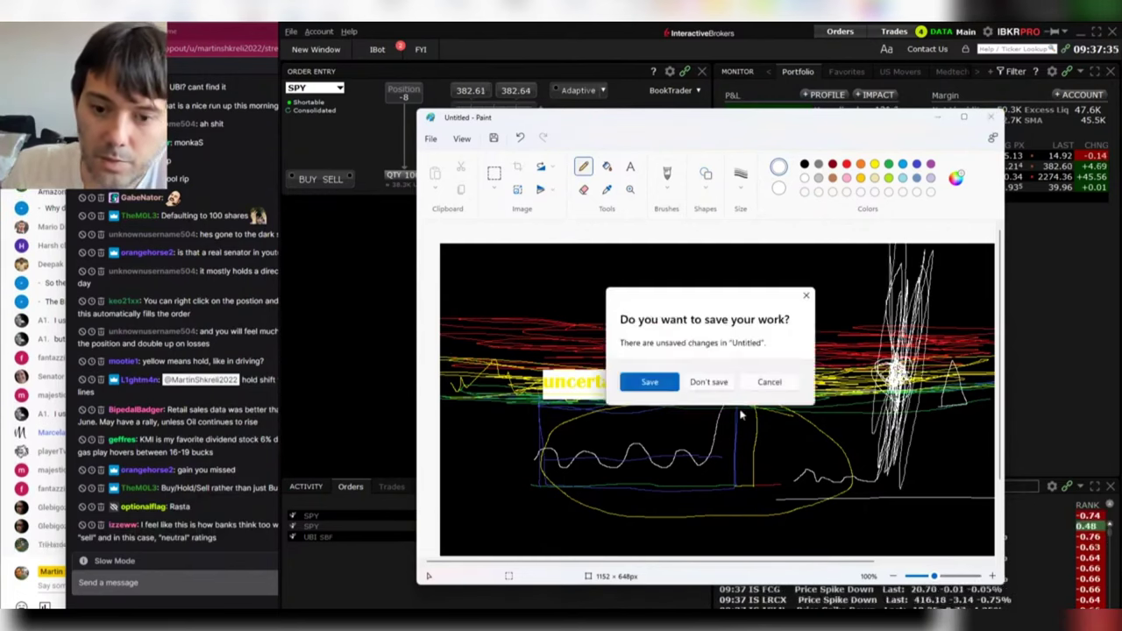
pyautogui.click(724, 382)
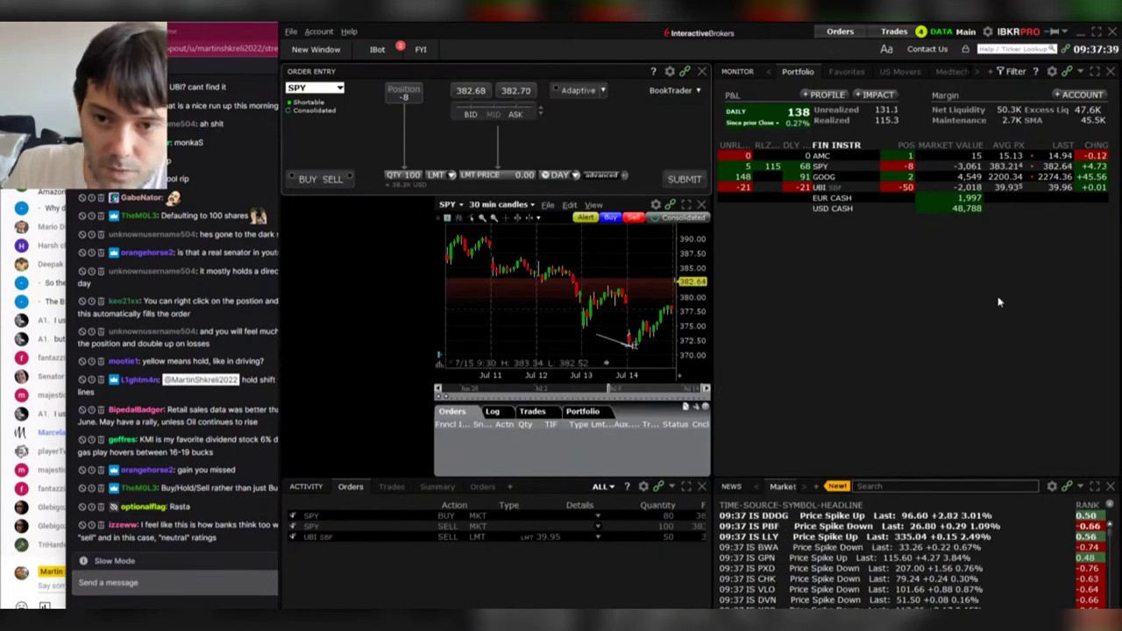
pyautogui.click(864, 167)
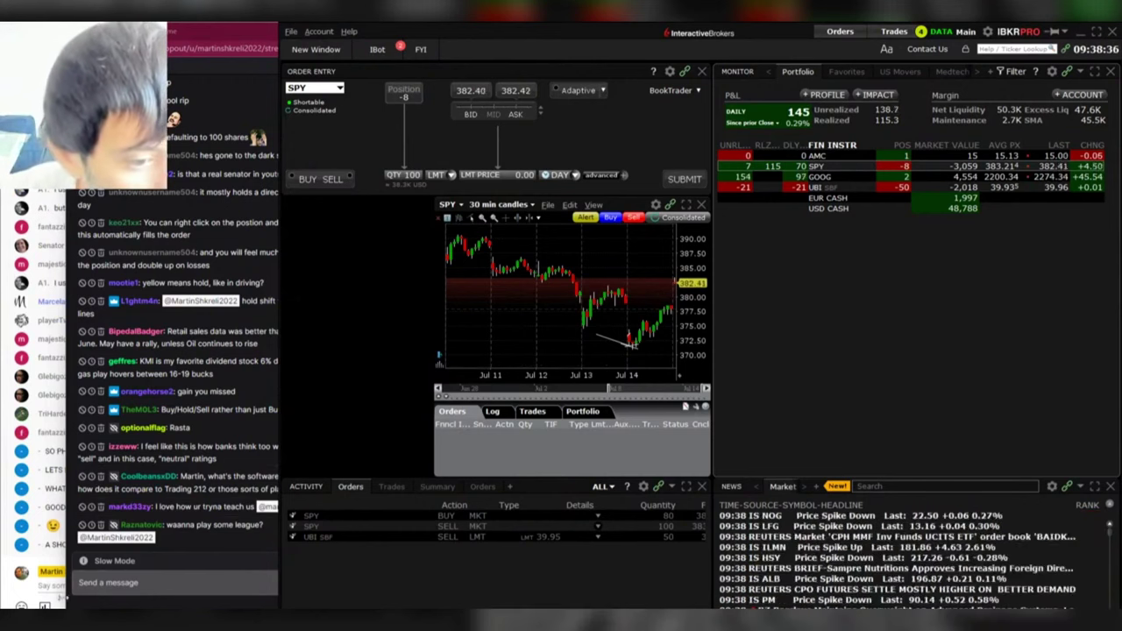
# - Post the message "what?" in the live stream chat
pyautogui.click(58, 584)
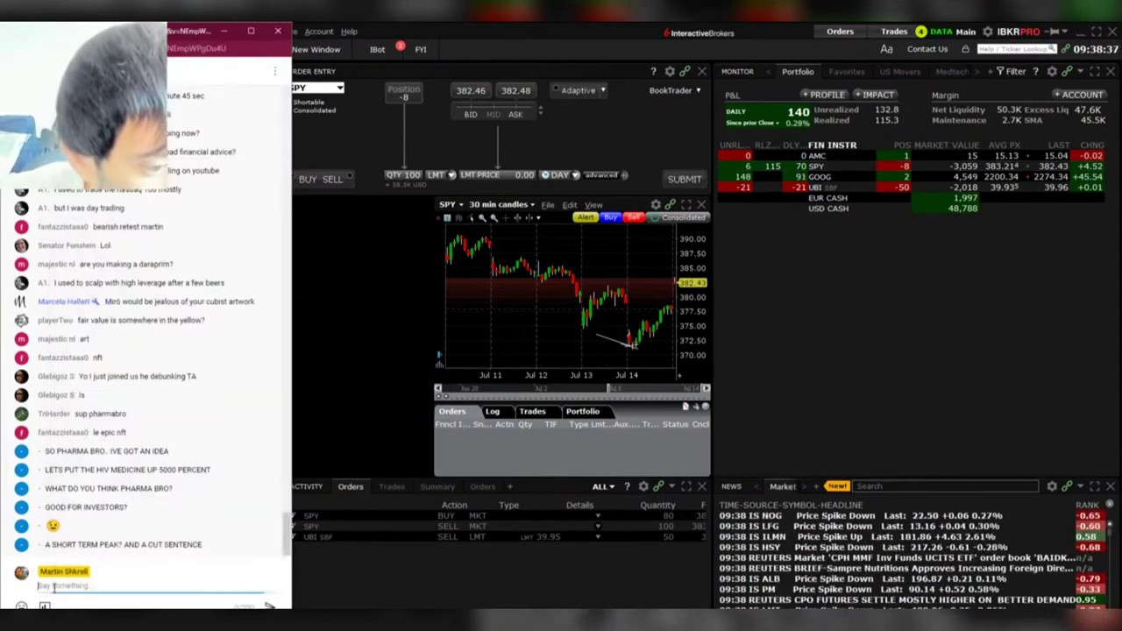
pyautogui.click(443, 568)
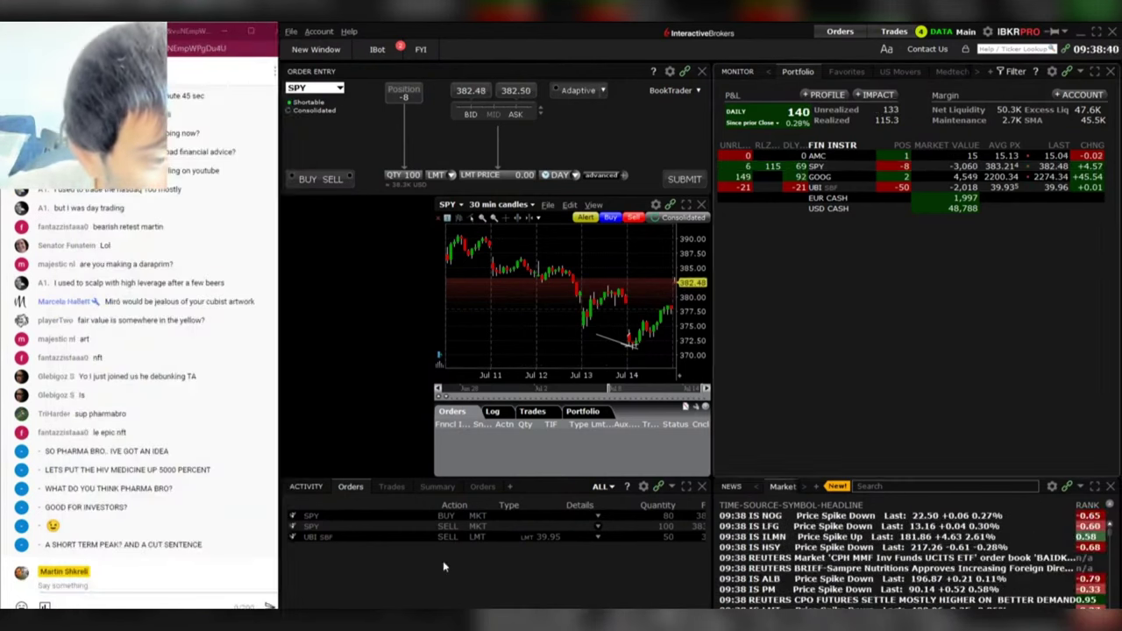
pyautogui.click(137, 589)
pyautogui.write('wha')
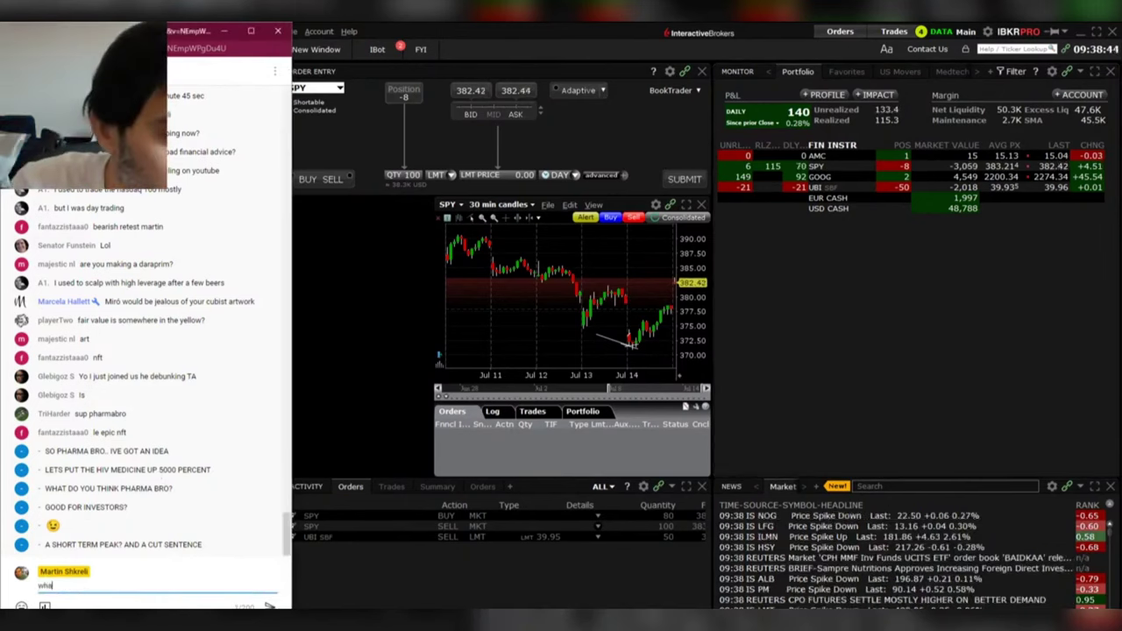
pyautogui.write('t?')
pyautogui.press('Return')
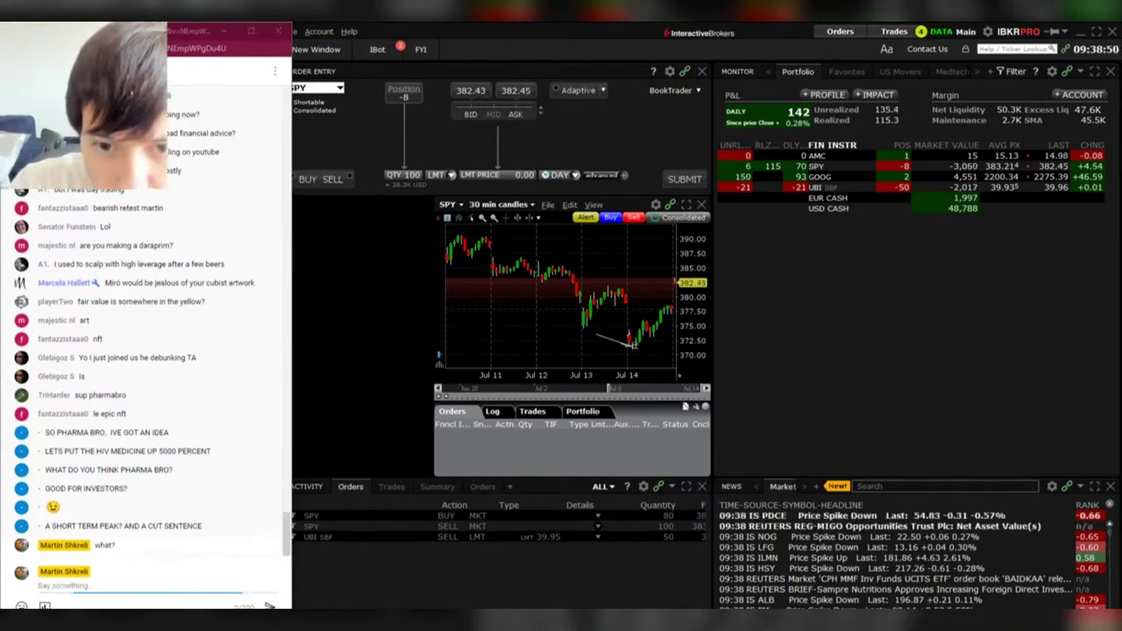
# - Switch to the AMZN workbook in Excel and bring up Amazon's quarterly results page in the browser beside it
pyautogui.hotkey('alt', 'Tab')
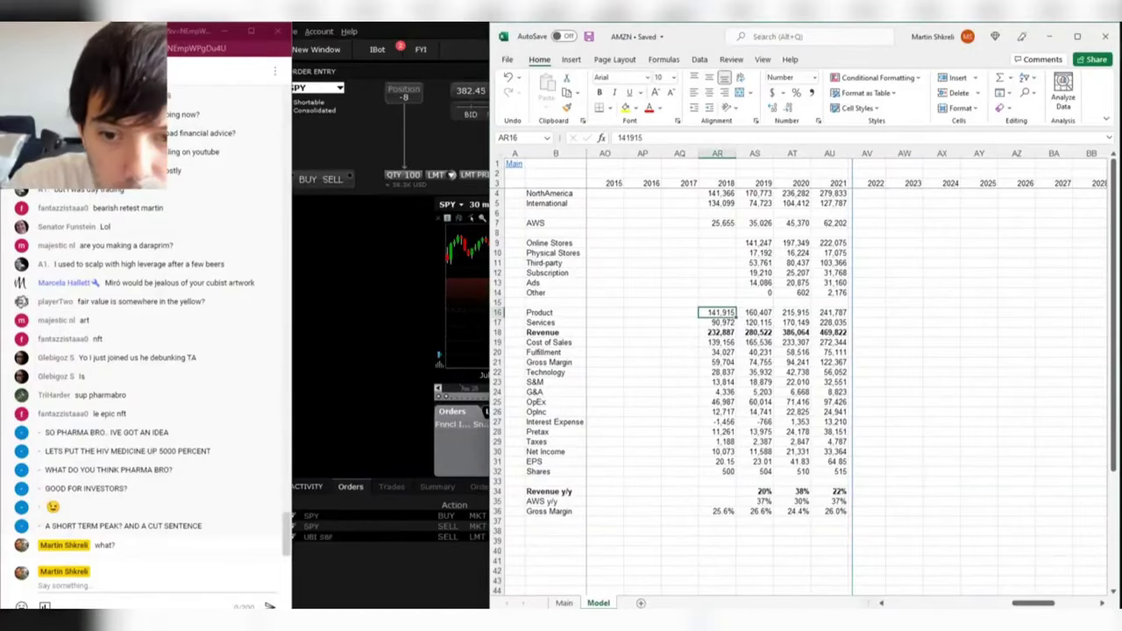
pyautogui.hotkey('alt', 'Tab')
pyautogui.hotkey('alt', 'Tab')
pyautogui.hotkey('alt', 'Tab')
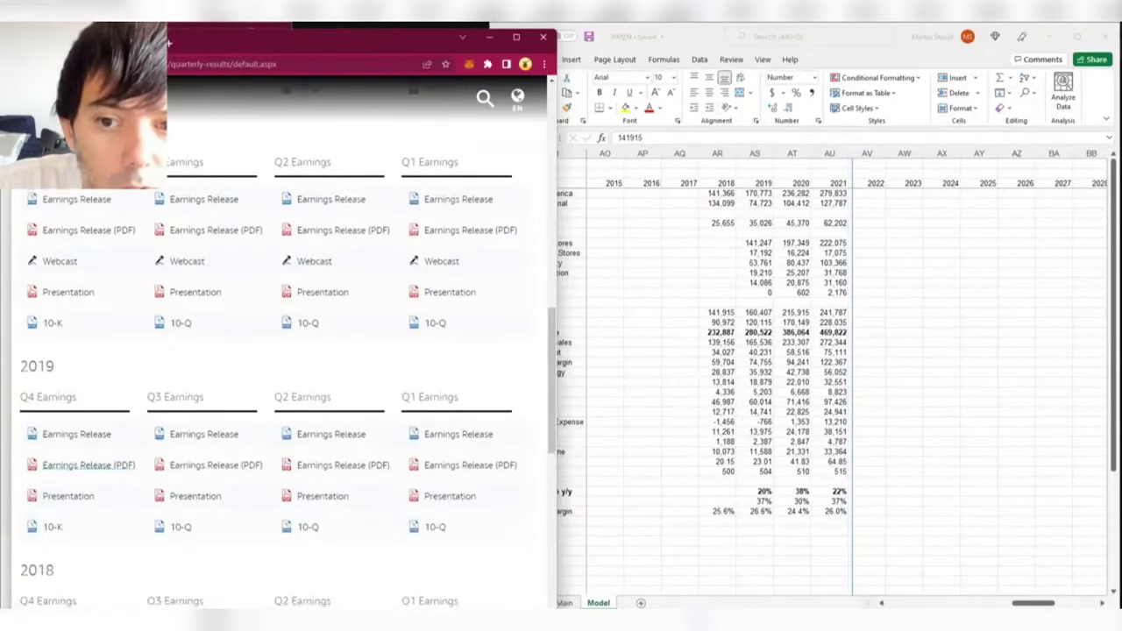
# - Open the PDF of the Q4 2018 earnings release from Amazon's quarterly results page
pyautogui.scroll(-3, 281, 351)
pyautogui.scroll(-2, 88, 324)
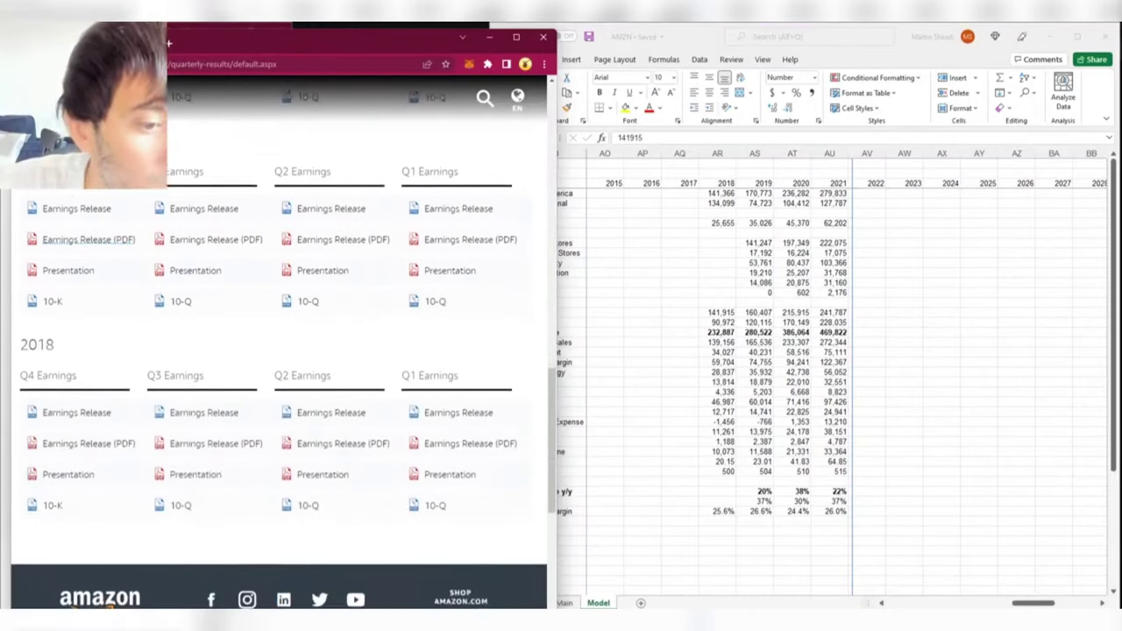
pyautogui.scroll(-2, 88, 238)
pyautogui.scroll(15, 183, 534)
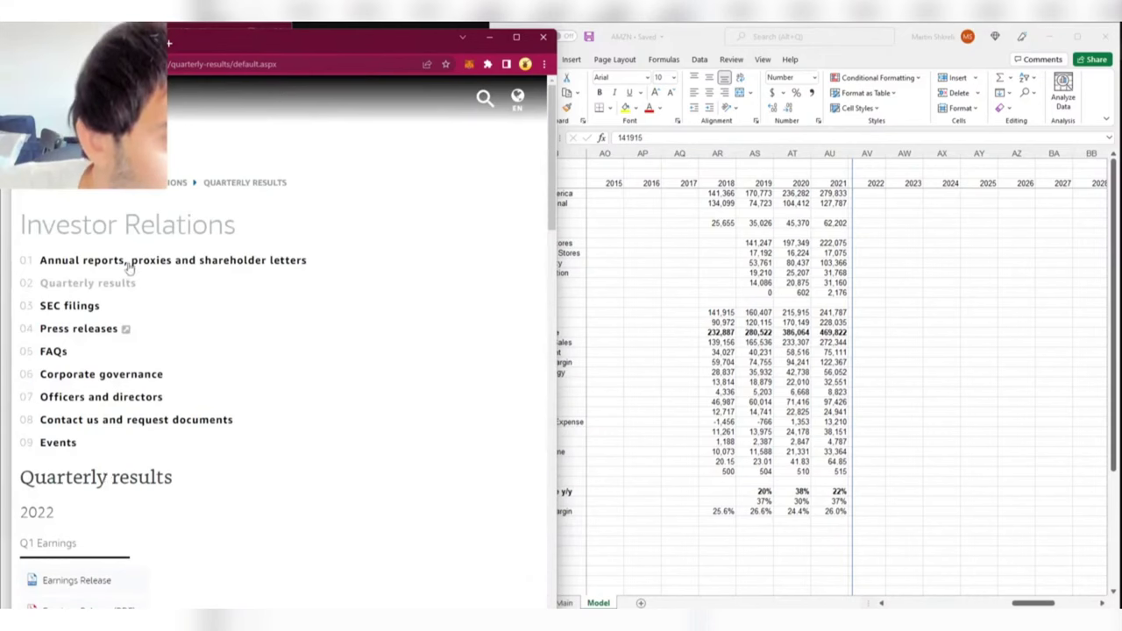
pyautogui.scroll(-8, 225, 369)
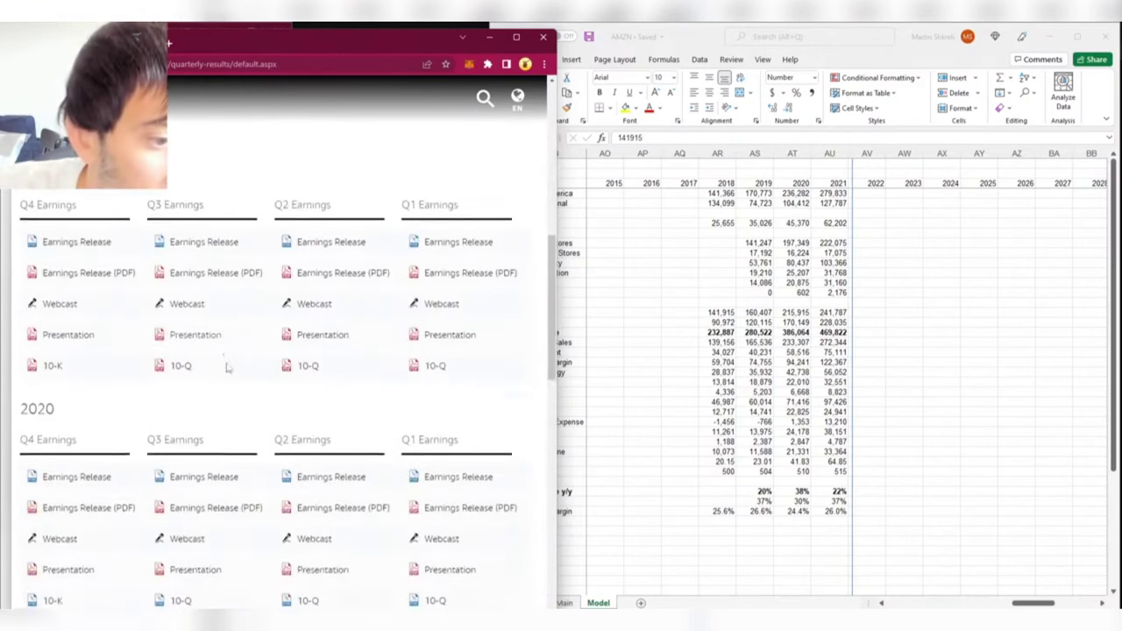
pyautogui.scroll(-5, 226, 369)
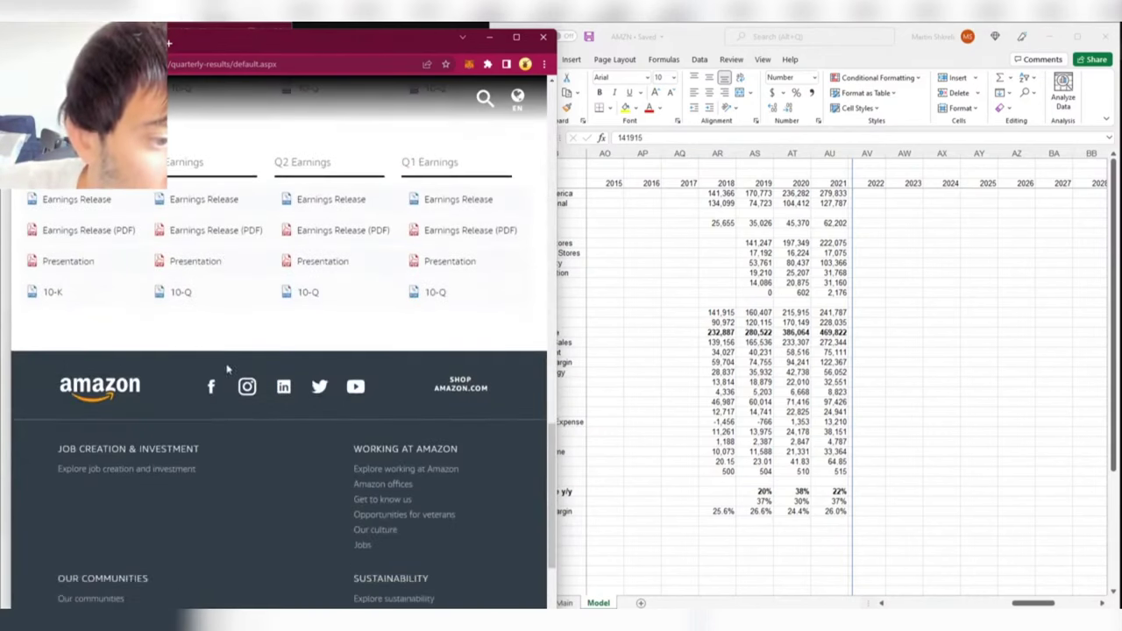
pyautogui.click(75, 232)
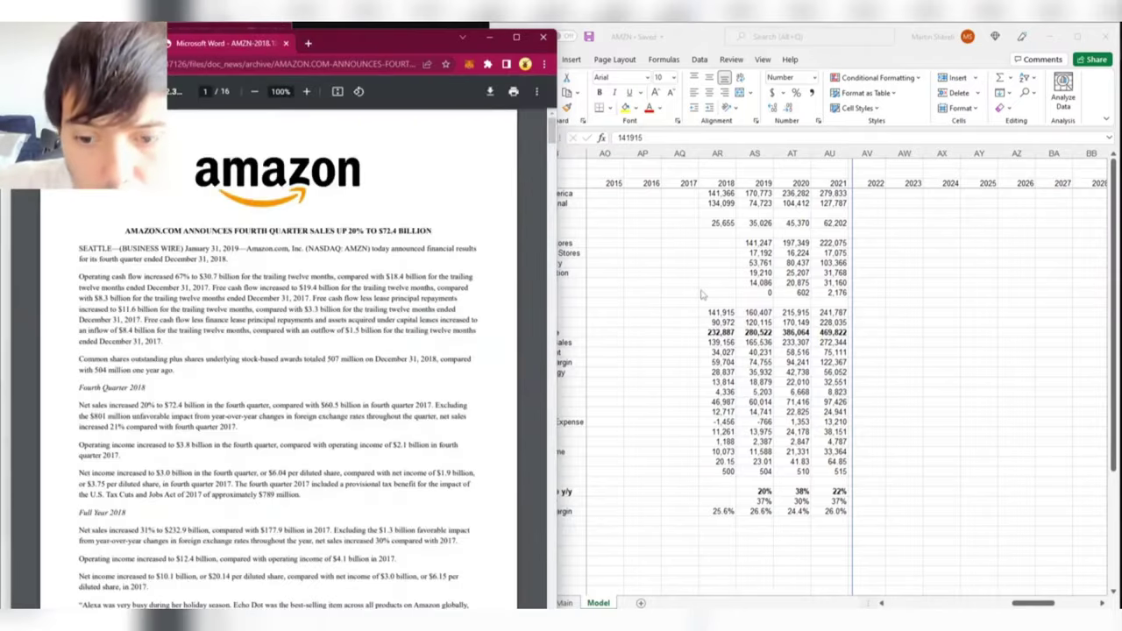
# - Find the Consolidated Statements of Operations in the Q4 2018 earnings release
pyautogui.scroll(-20, 279, 289)
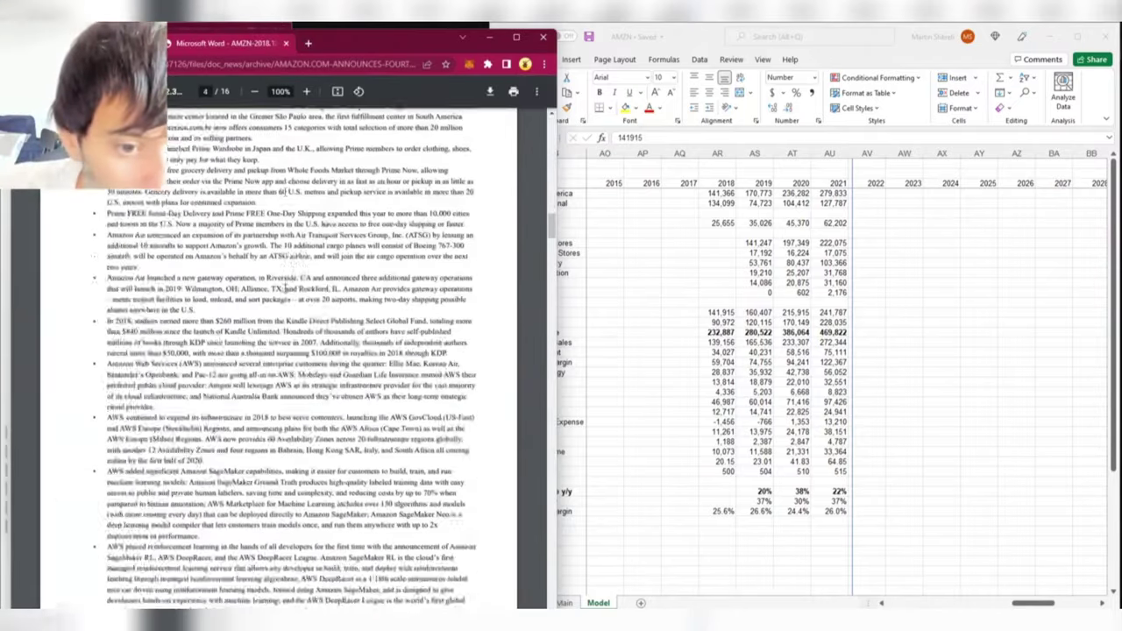
pyautogui.scroll(-20, 286, 290)
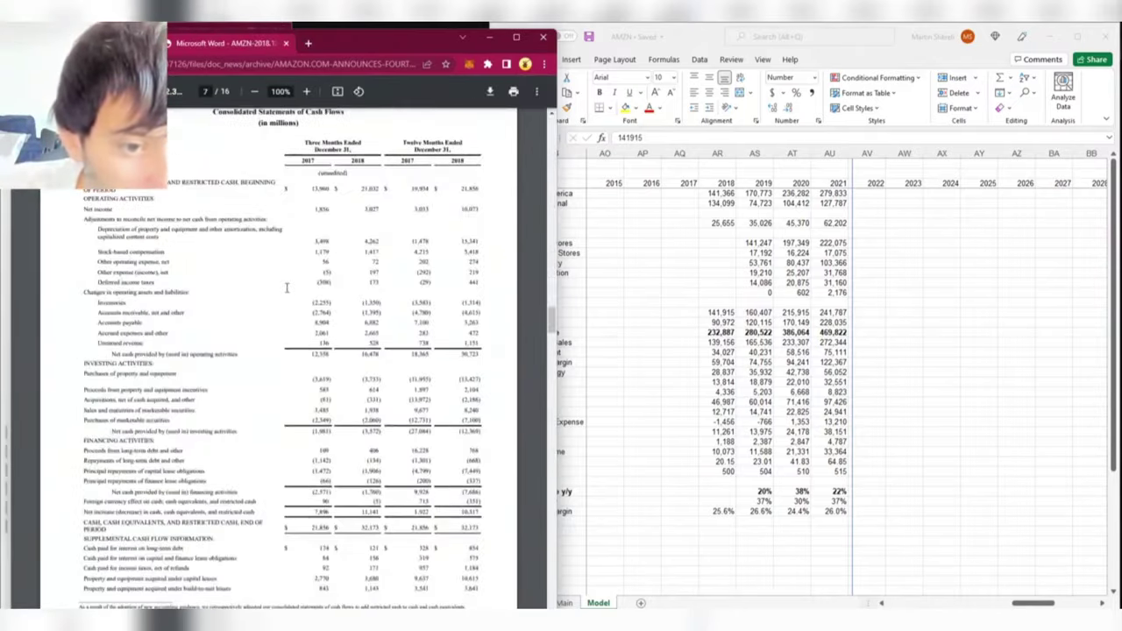
pyautogui.scroll(-15, 286, 290)
pyautogui.scroll(5, 289, 296)
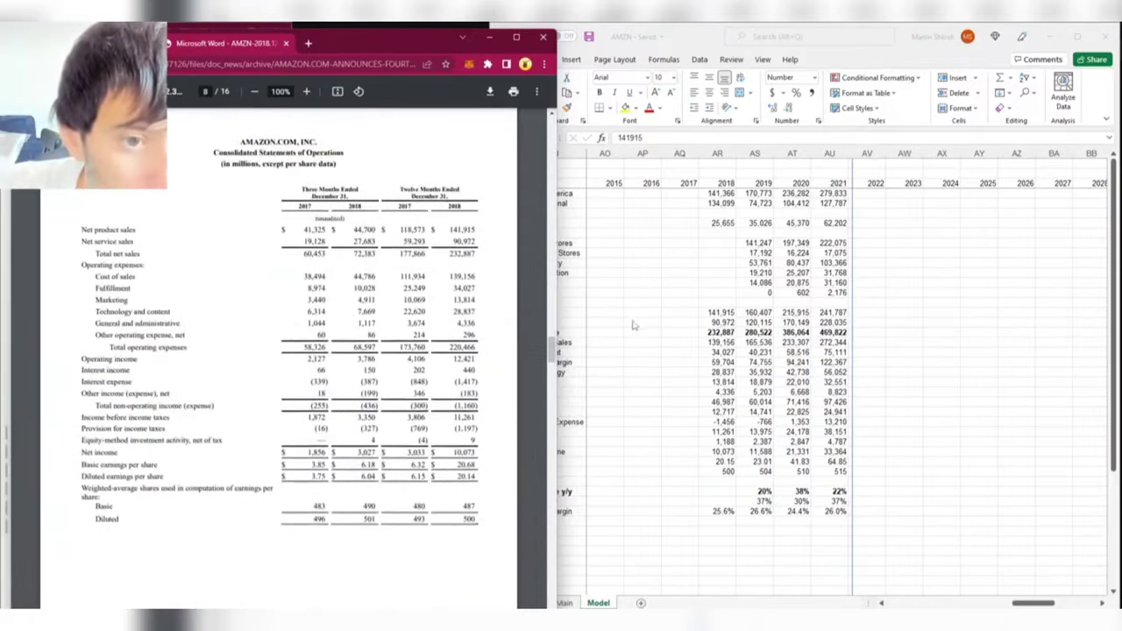
# - In the AMZN workbook, copy the 2018 column from NorthAmerica down to Gross Margin into the 2017 column
pyautogui.hotkey('alt', 'Tab')
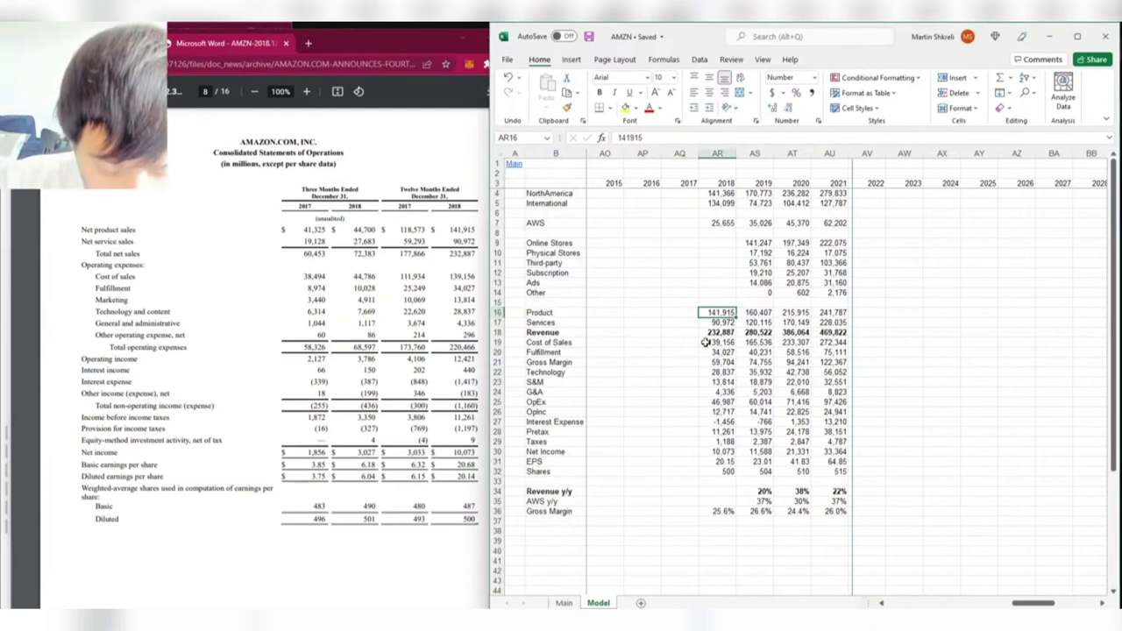
pyautogui.hotkey('ctrl', 'Up')
pyautogui.hotkey('ctrl', 'Up')
pyautogui.press('Up')
pyautogui.hotkey('ctrl', 'shift', 'Down')
pyautogui.hotkey('ctrl', 'shift', 'Down')
pyautogui.hotkey('ctrl', 'shift', 'Down')
pyautogui.hotkey('ctrl', 'shift', 'Down')
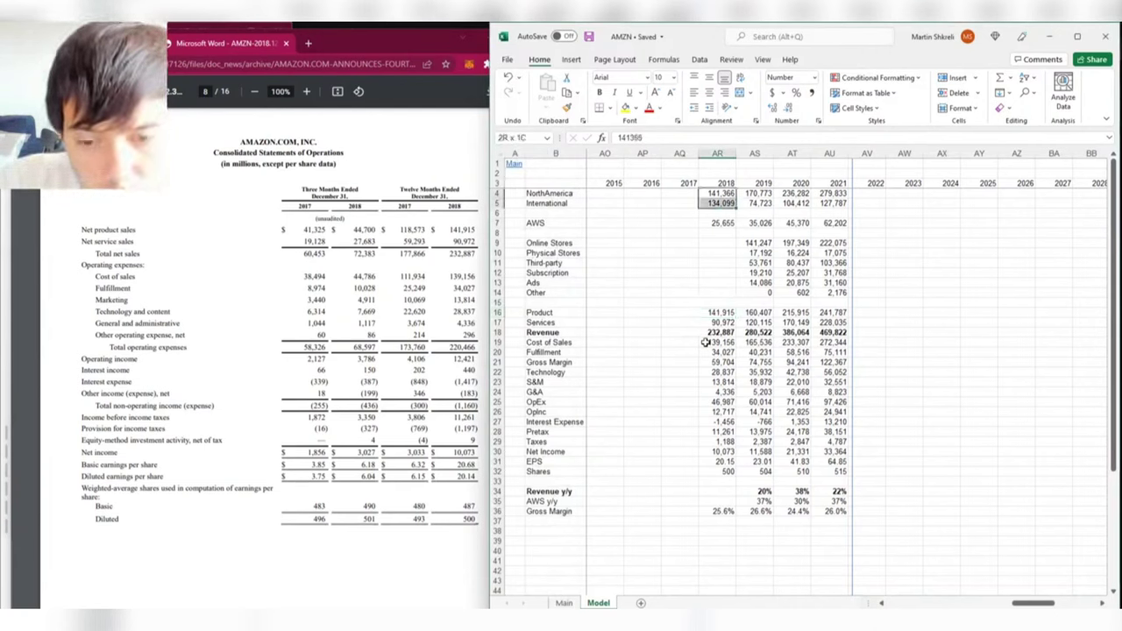
pyautogui.hotkey('ctrl', 'c')
pyautogui.press('Left')
pyautogui.hotkey('ctrl', 'v')
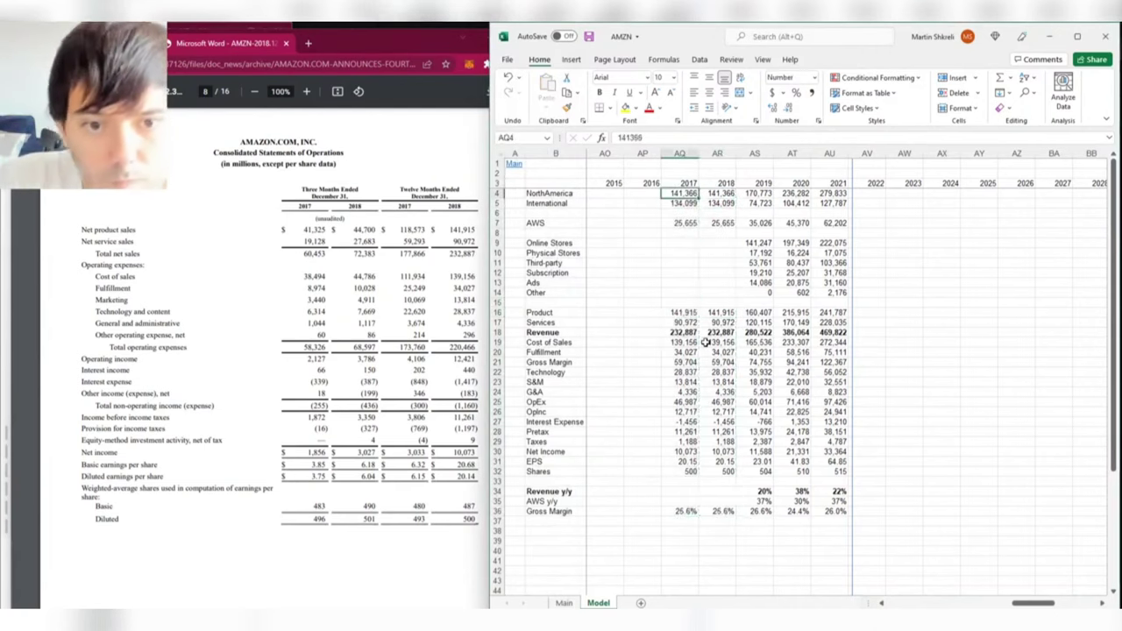
# - Clear the copied 2017 values for NorthAmerica, International and AWS
pyautogui.write('8573')
pyautogui.press('Return')
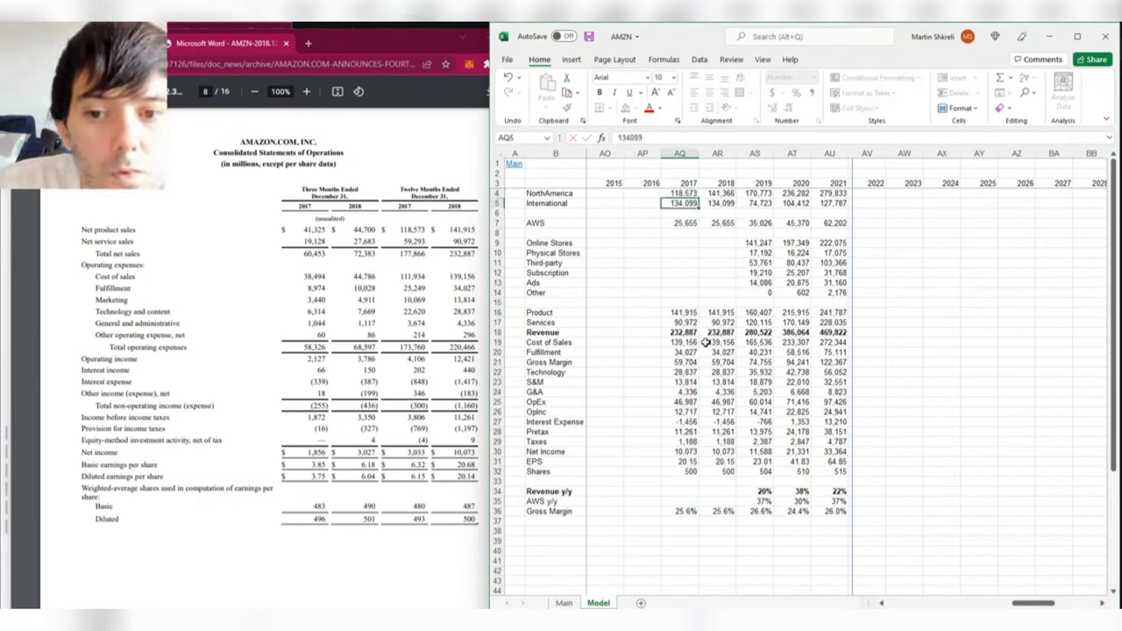
pyautogui.hotkey('ctrl', 'z')
pyautogui.hotkey('ctrl', 'z')
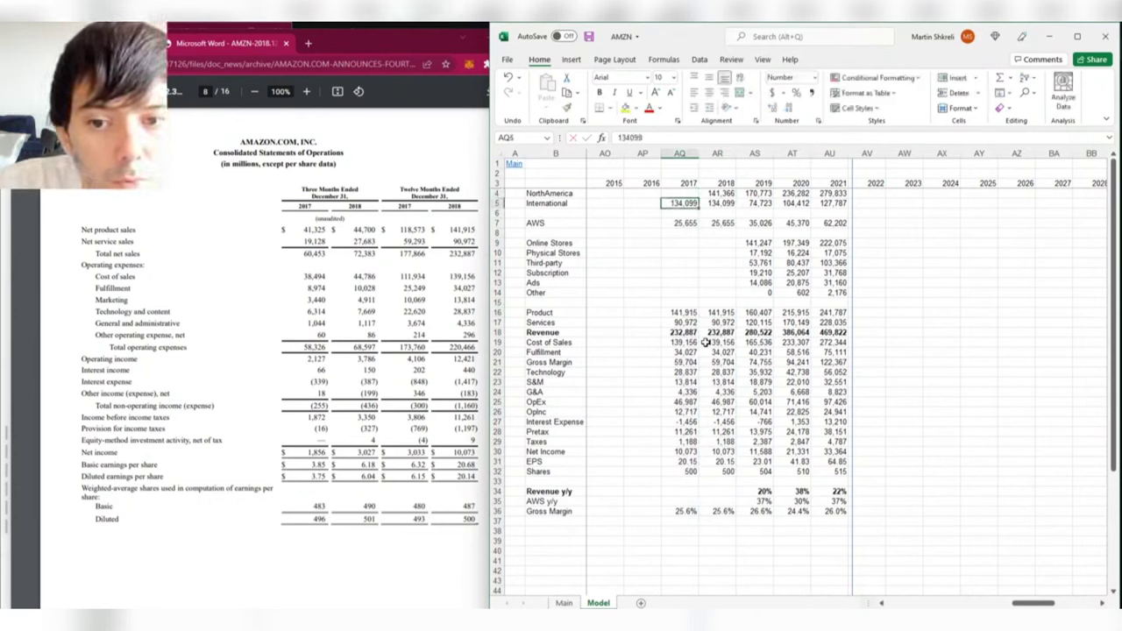
pyautogui.press('Down')
pyautogui.press('Down')
pyautogui.press('Delete')
# - Enter the 2017 sales figures: 118573 for Product and 59293 for Services
pyautogui.hotkey('ctrl', 'Down')
pyautogui.write('118573')
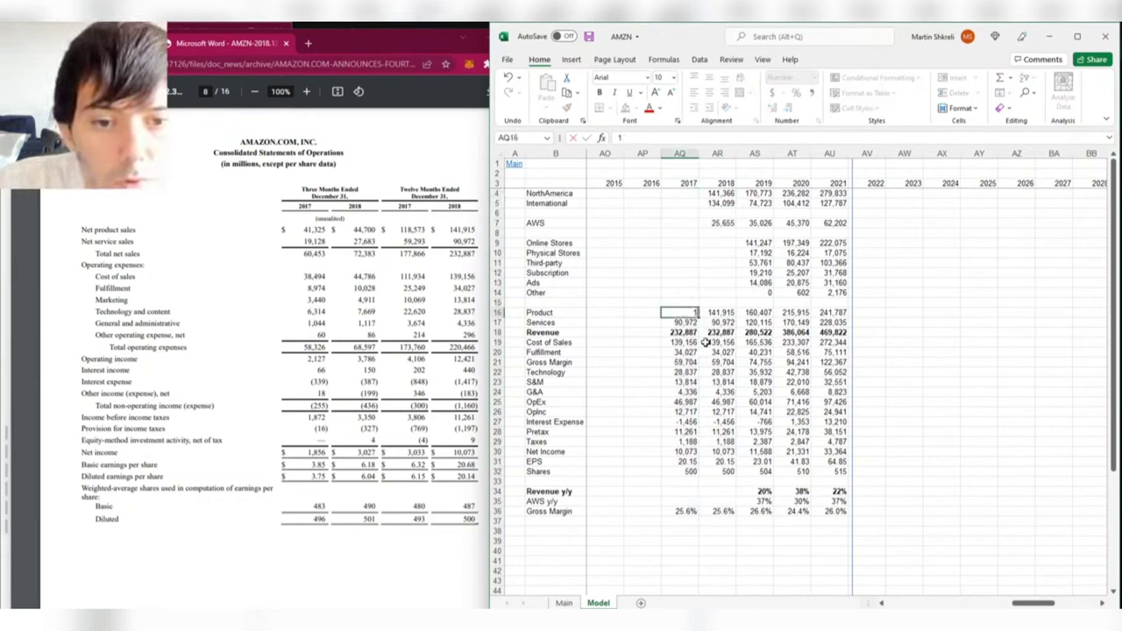
pyautogui.press('Return')
pyautogui.write('59293')
pyautogui.press('Return')
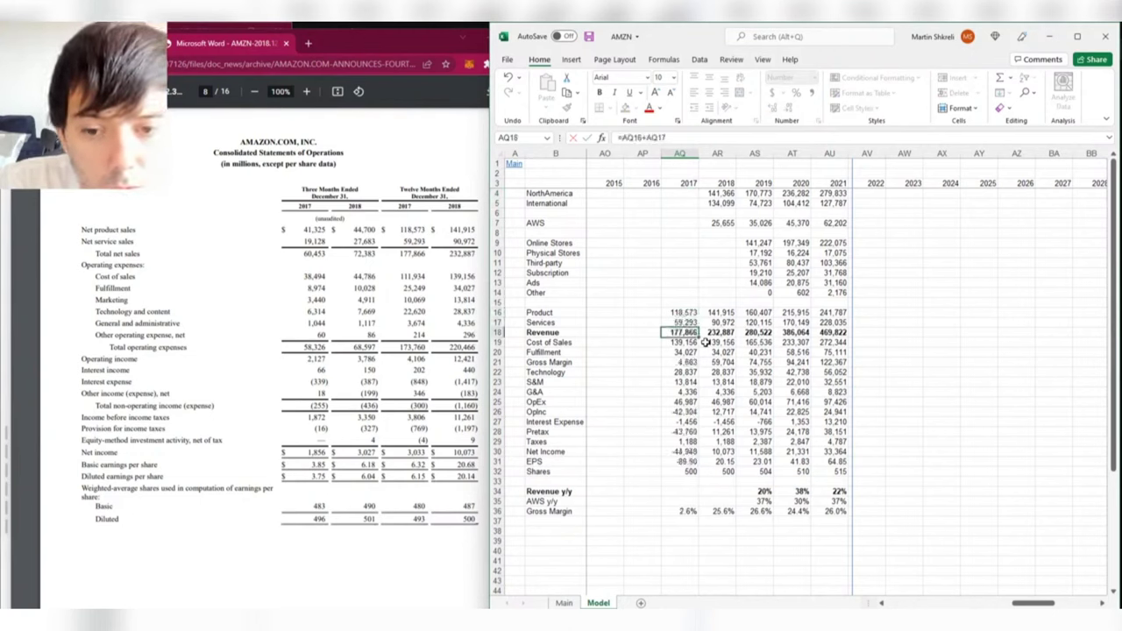
# - Enter 111934 for 2017 Cost of Sales and 25249 for Fulfillment
pyautogui.press('Down')
pyautogui.write('111934')
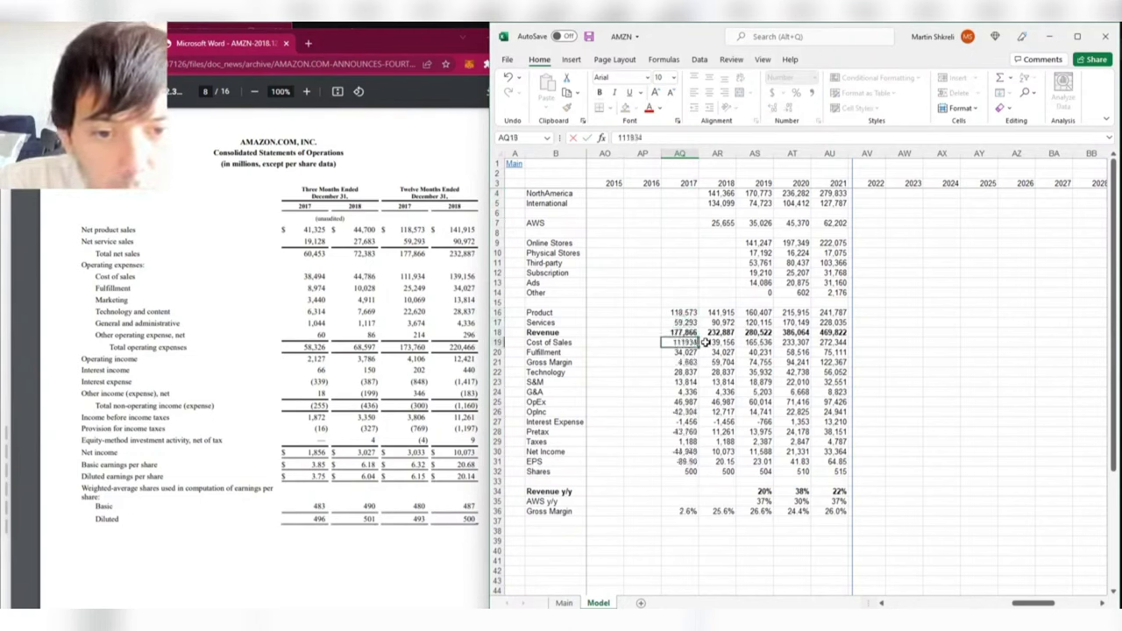
pyautogui.press('Return')
pyautogui.write('25,249')
pyautogui.press('Return')
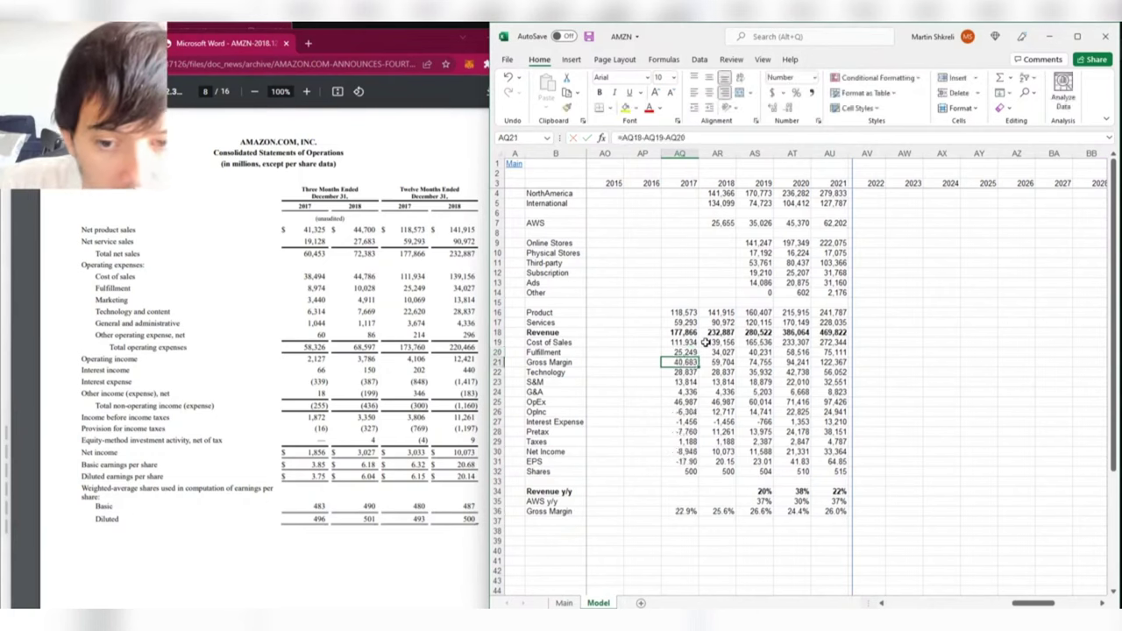
# - Enter the 2017 operating expenses: 22620 for Technology, 10069 for S&M and 3674 for G&A
pyautogui.press('Down')
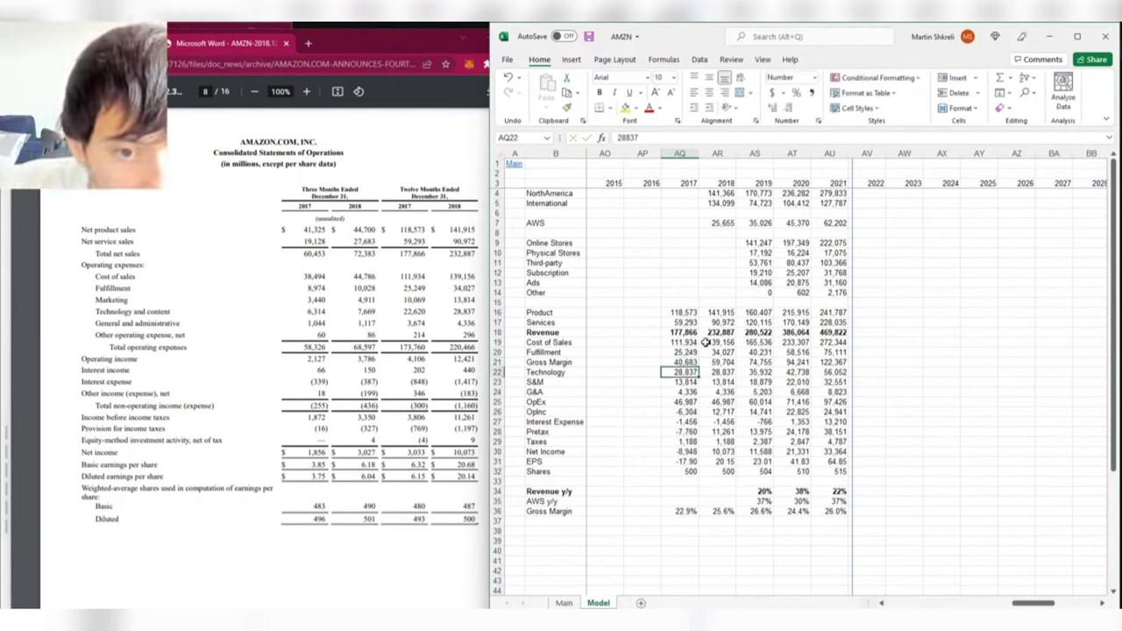
pyautogui.write('22620')
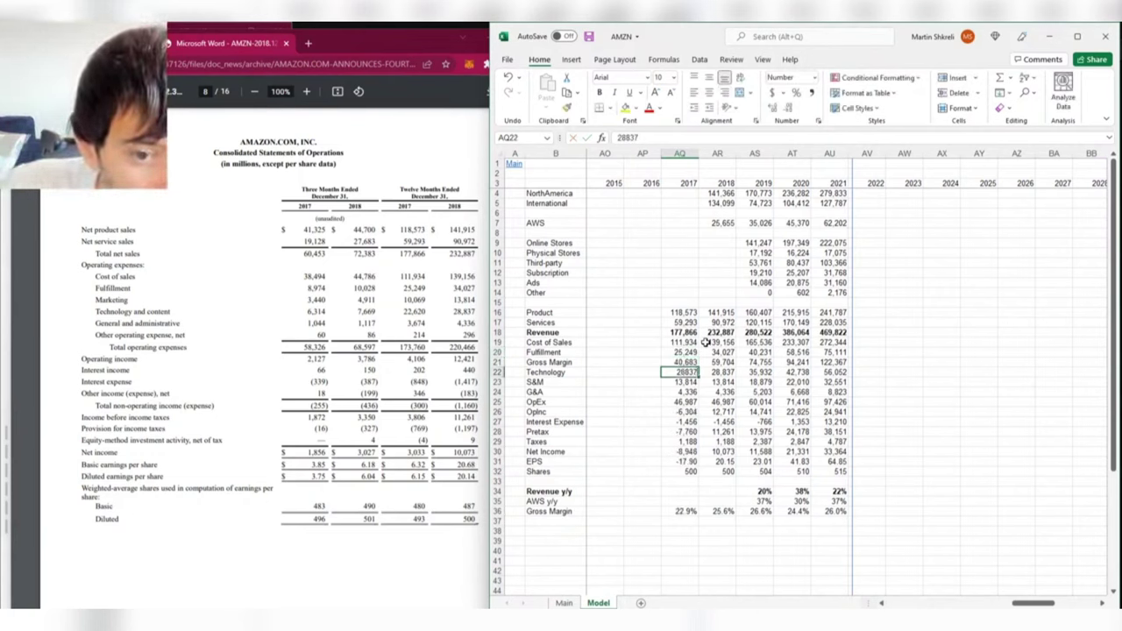
pyautogui.press('Return')
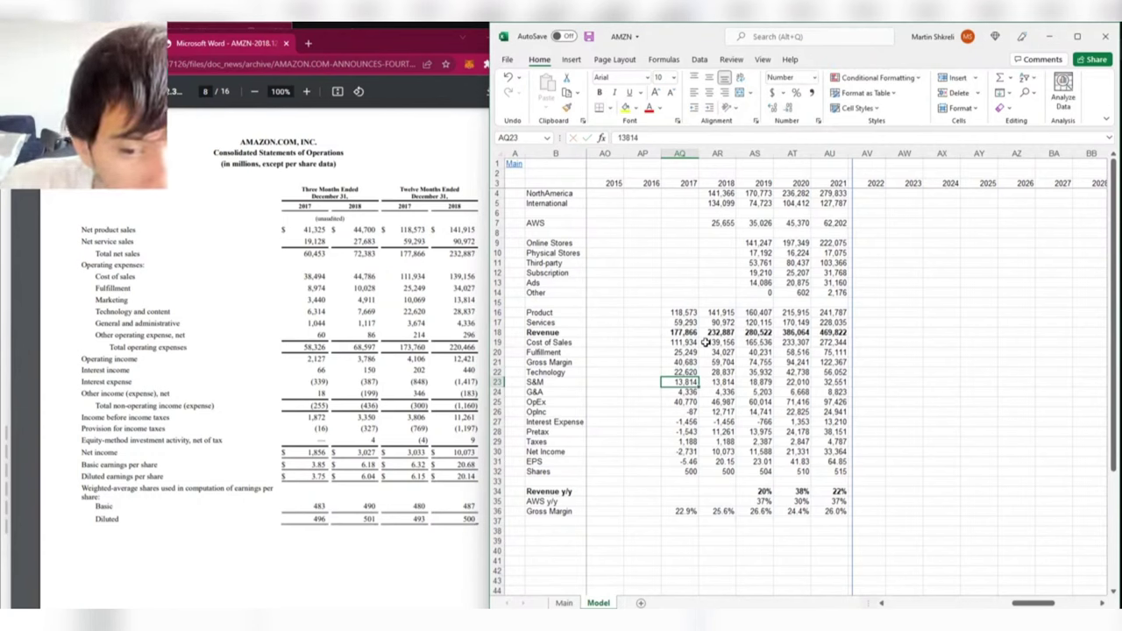
pyautogui.write('10069')
pyautogui.press('Return')
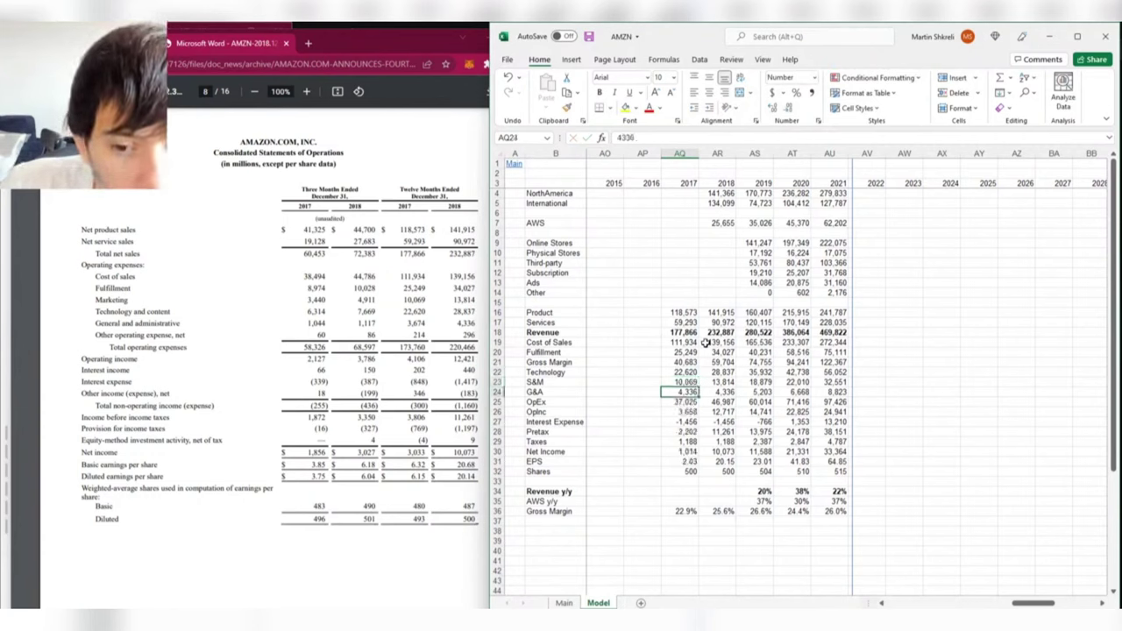
pyautogui.write('3674')
pyautogui.press('Return')
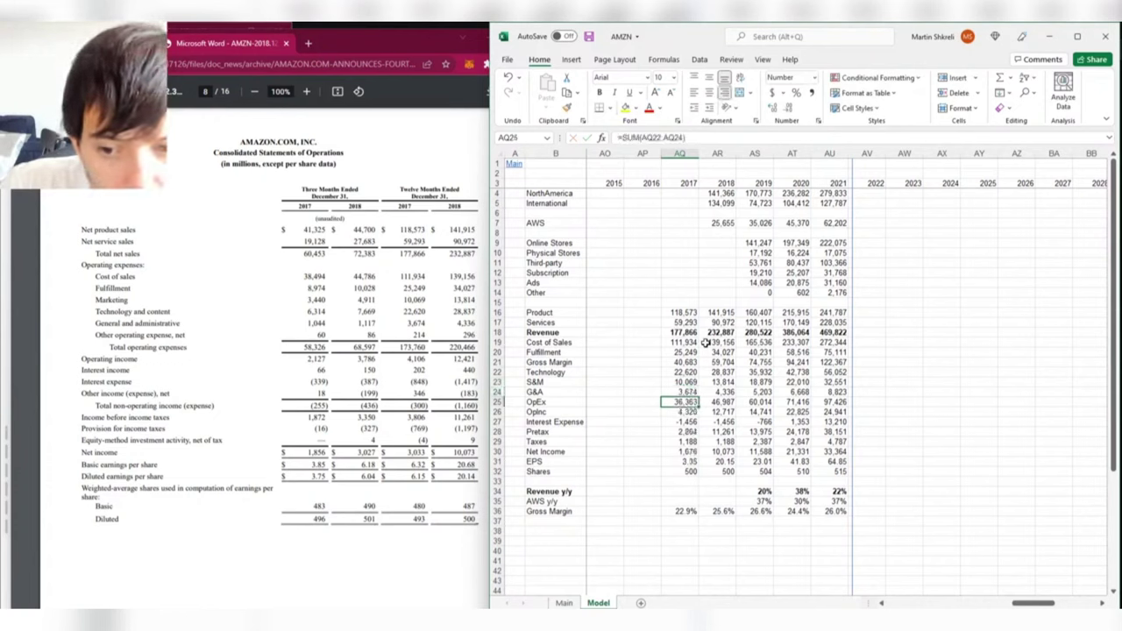
# - Set 2017 Interest Expense to the formula -214+202-848+346
pyautogui.press('Down')
pyautogui.press('Down')
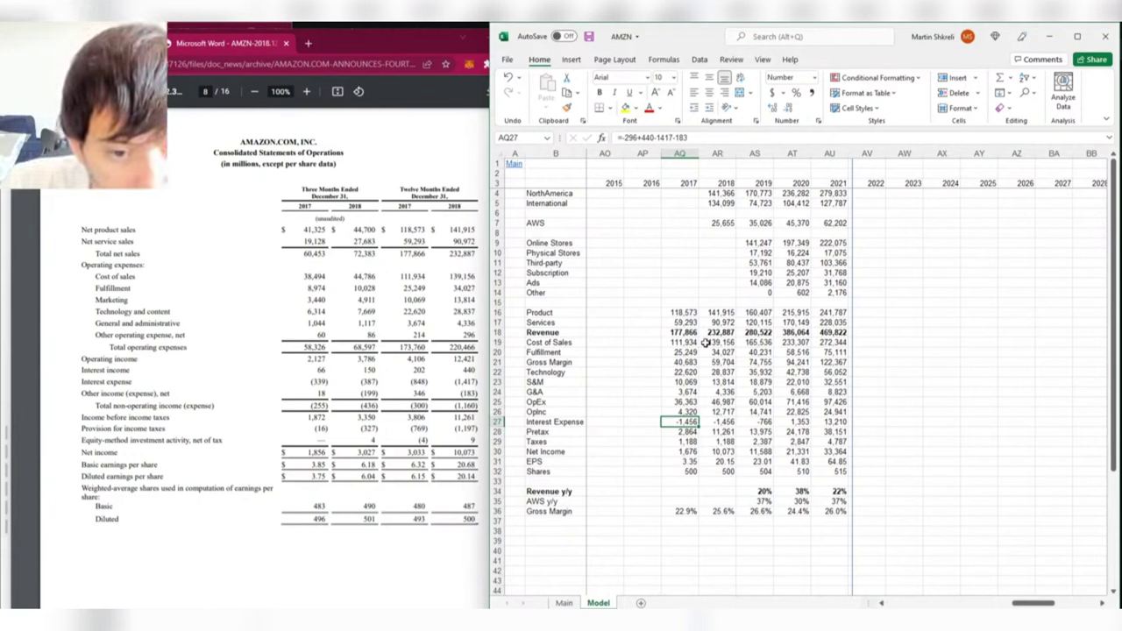
pyautogui.write('-214+')
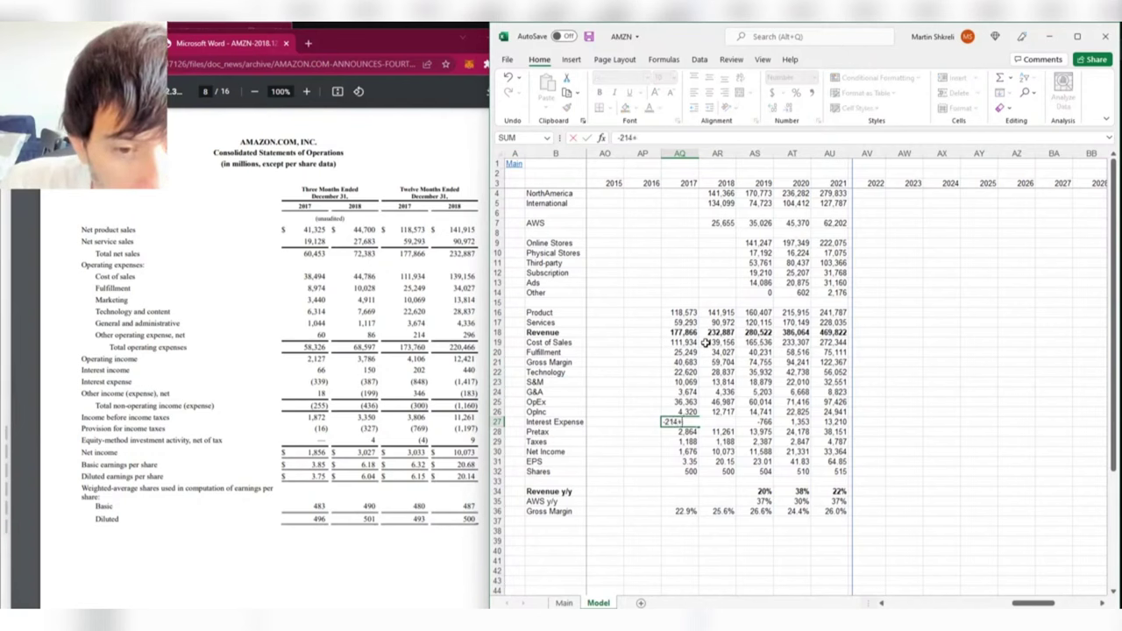
pyautogui.write('202')
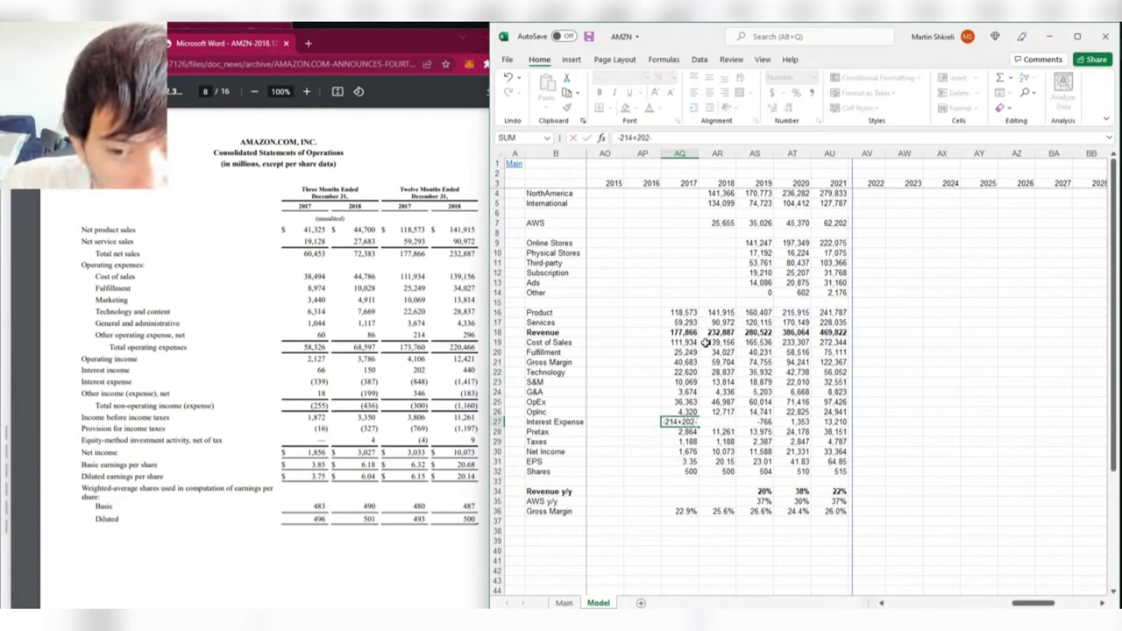
pyautogui.write('-848-')
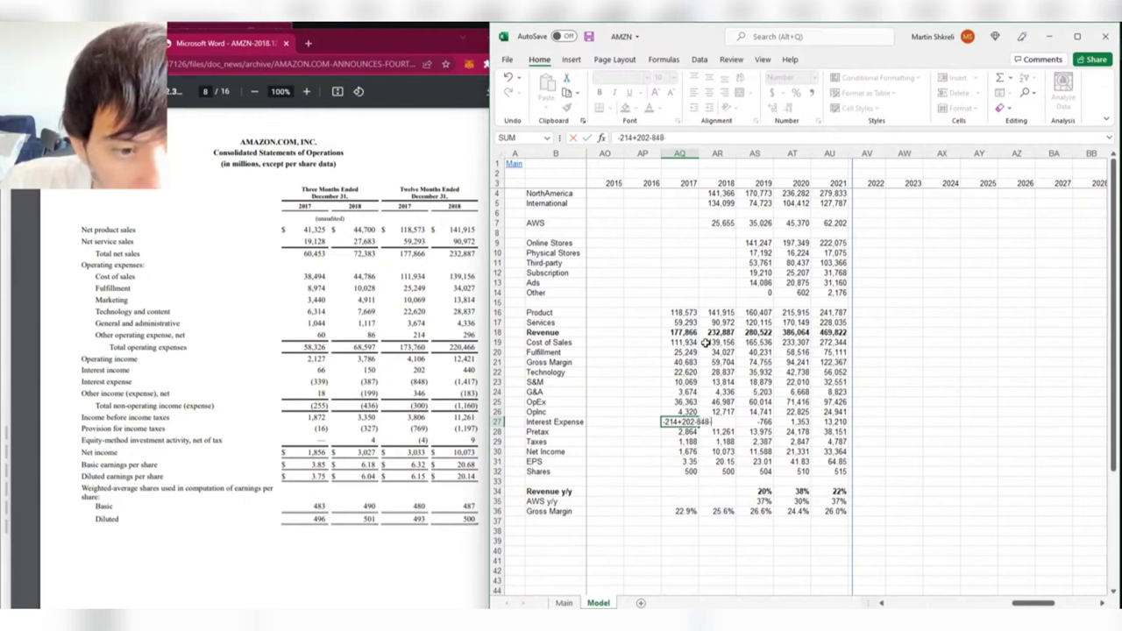
pyautogui.write('+346')
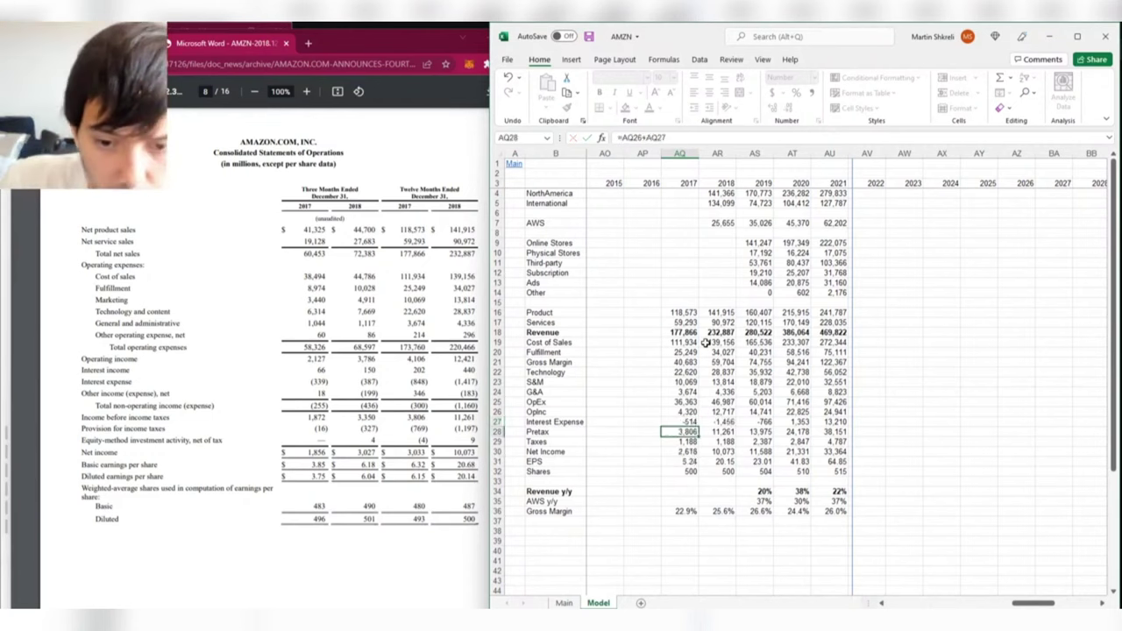
pyautogui.press('Return')
# - Set 2017 Taxes to the sum 769+4 and Shares to 493
pyautogui.press('Return')
pyautogui.write('=769+4')
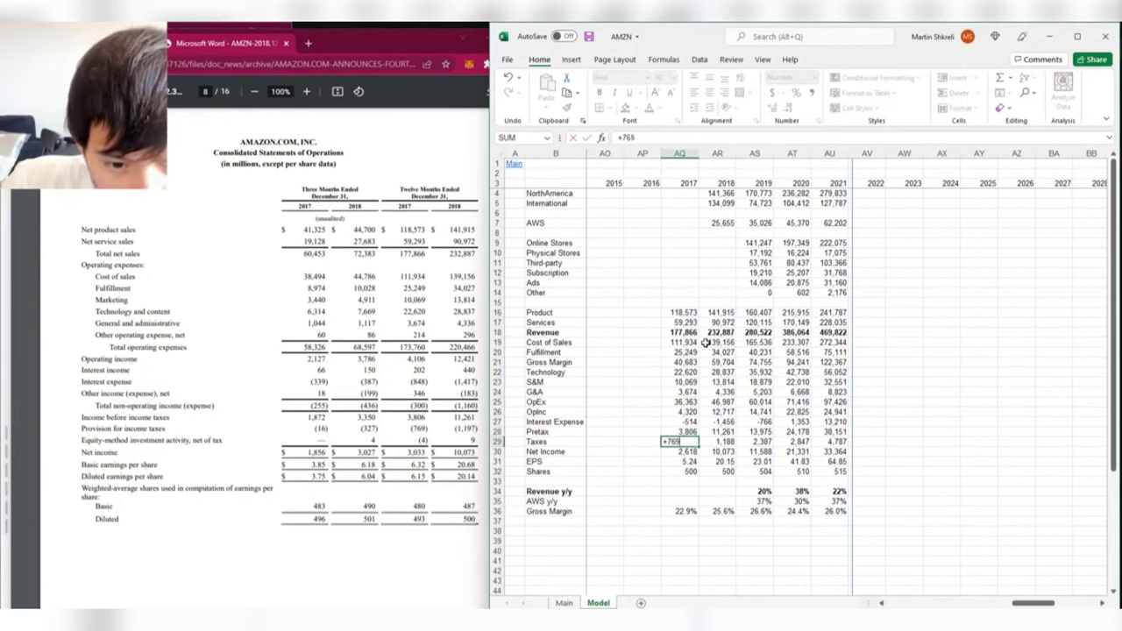
pyautogui.press('Return')
pyautogui.press('Return')
pyautogui.press('Return')
pyautogui.write('493')
pyautogui.press('Return')
pyautogui.press('Return')
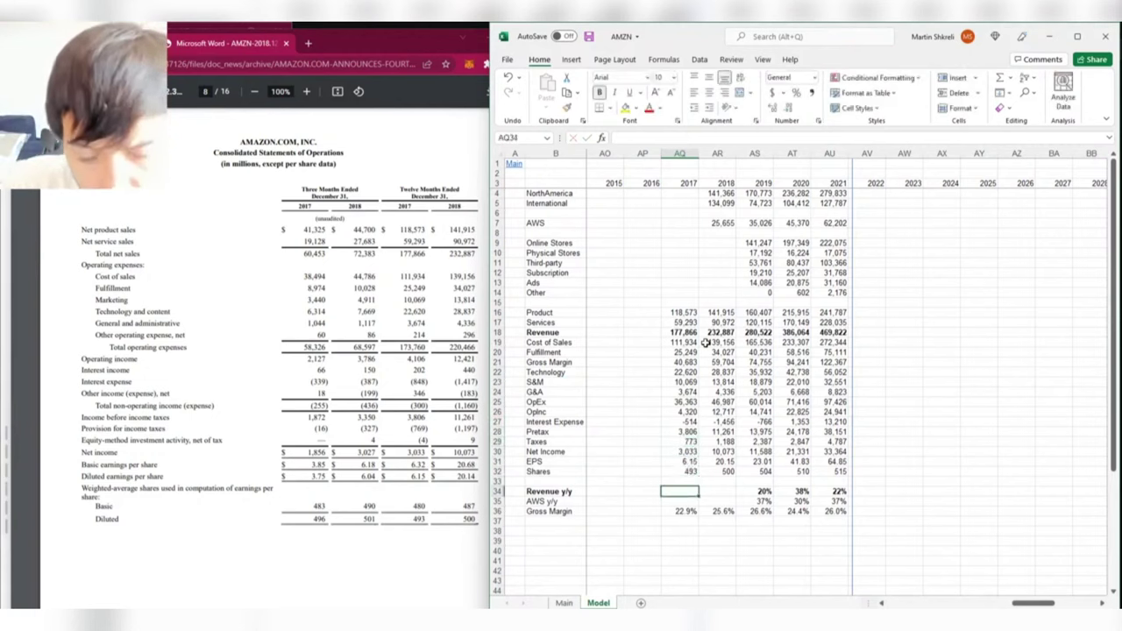
# - Copy the 2019 Revenue y/y and AWS y/y formulas into the 2018 column and save the workbook
pyautogui.press('Right')
pyautogui.press('Right')
pyautogui.hotkey('shift', 'Down')
pyautogui.hotkey('ctrl', 'c')
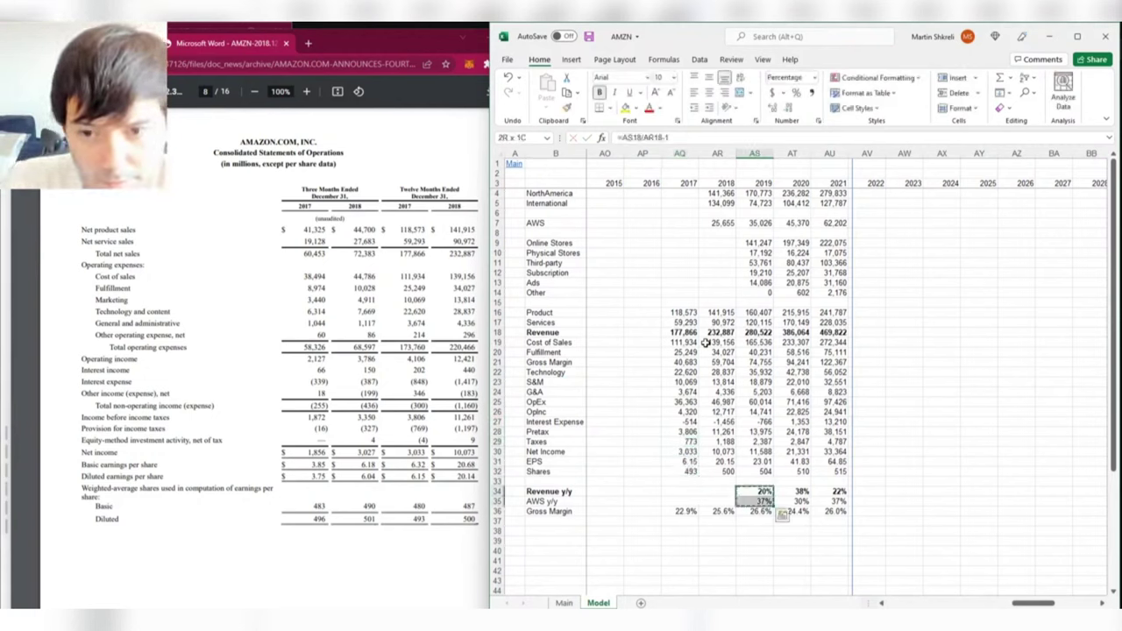
pyautogui.press('Left')
pyautogui.hotkey('ctrl', 'v')
pyautogui.hotkey('ctrl', 's')
# - Review the Revenue y/y growth rates for 2018, 2019 and 2020 in the model
pyautogui.hotkey('ctrl', 'Up')
pyautogui.hotkey('ctrl', 'Up')
pyautogui.hotkey('ctrl', 'Up')
pyautogui.hotkey('ctrl', 'Up')
pyautogui.press('Down')
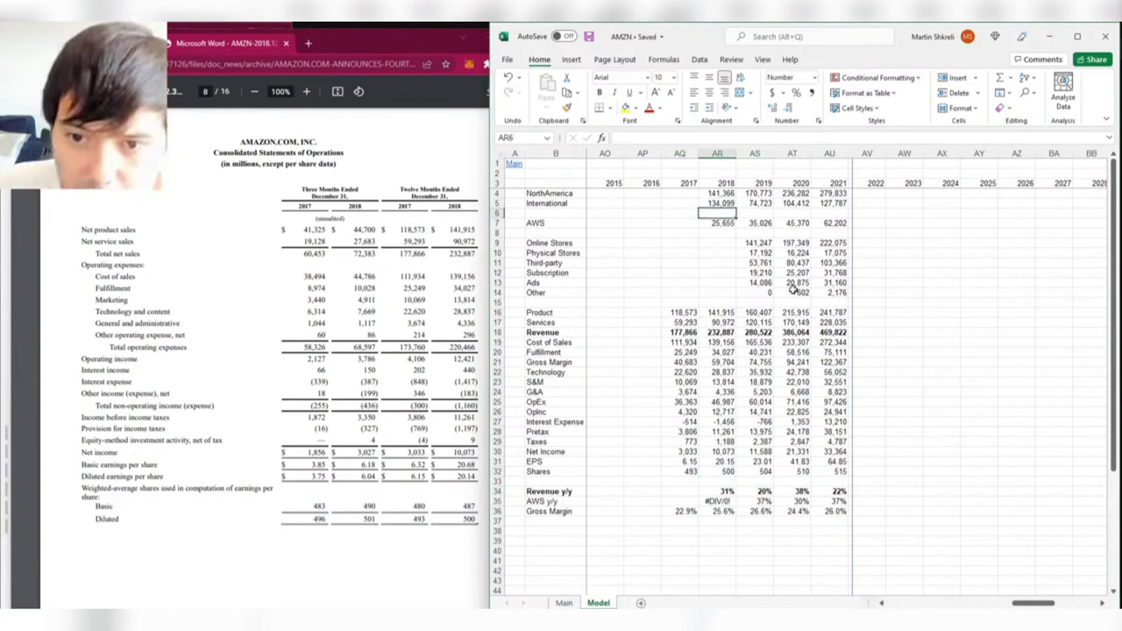
pyautogui.click(728, 492)
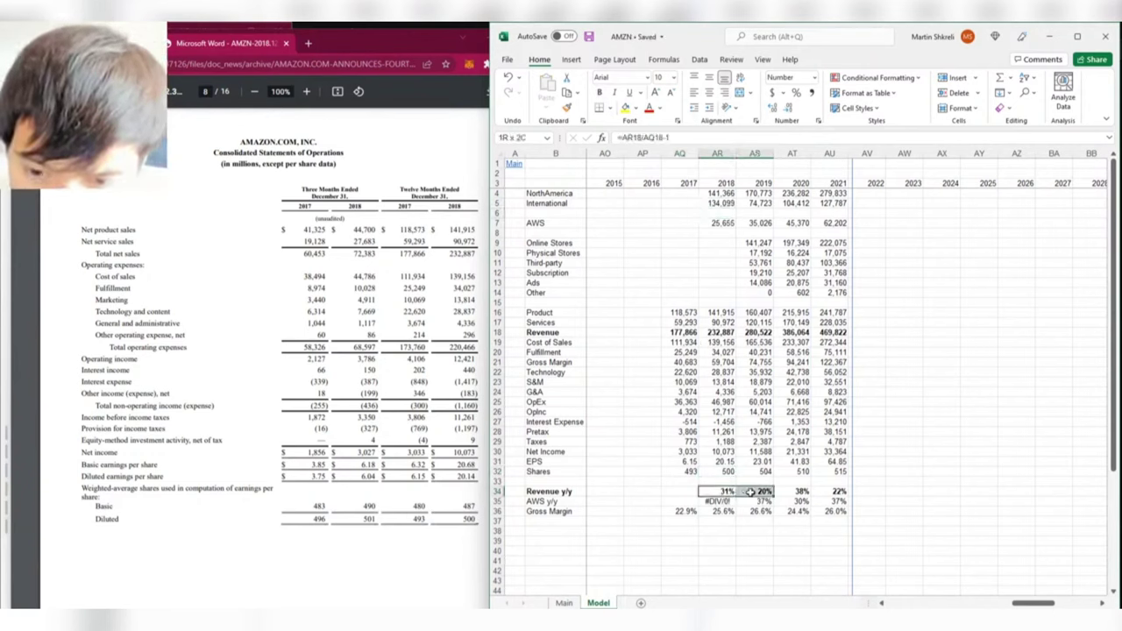
pyautogui.hotkey('ctrl', 'b')
pyautogui.hotkey('ctrl', 'shift', '5')
pyautogui.click(762, 490)
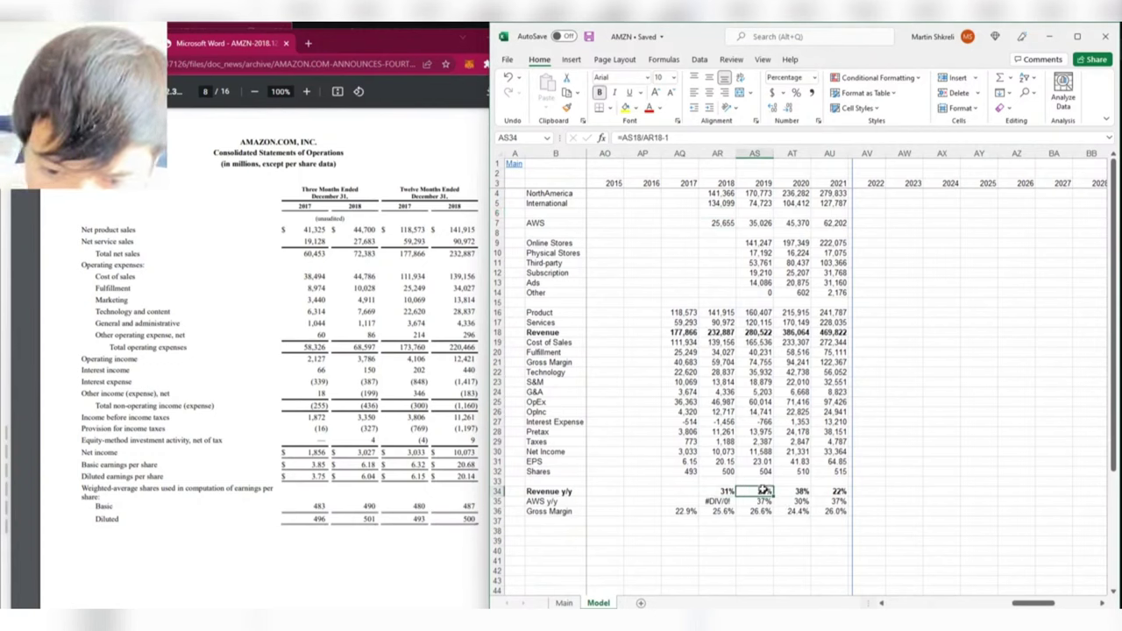
pyautogui.click(794, 489)
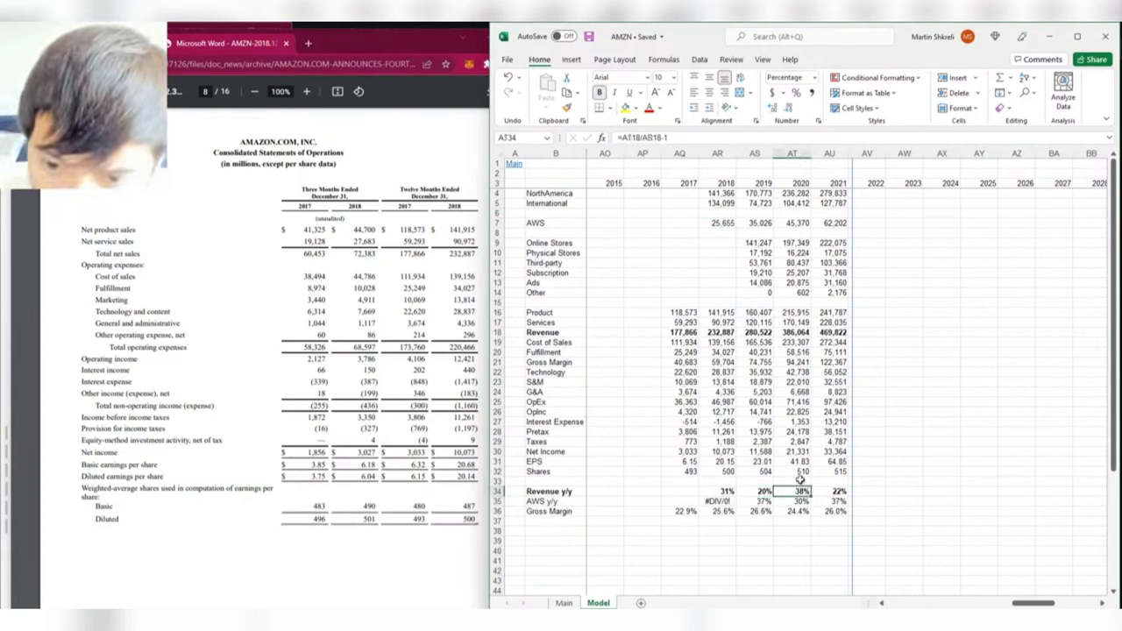
pyautogui.click(770, 183)
pyautogui.click(803, 183)
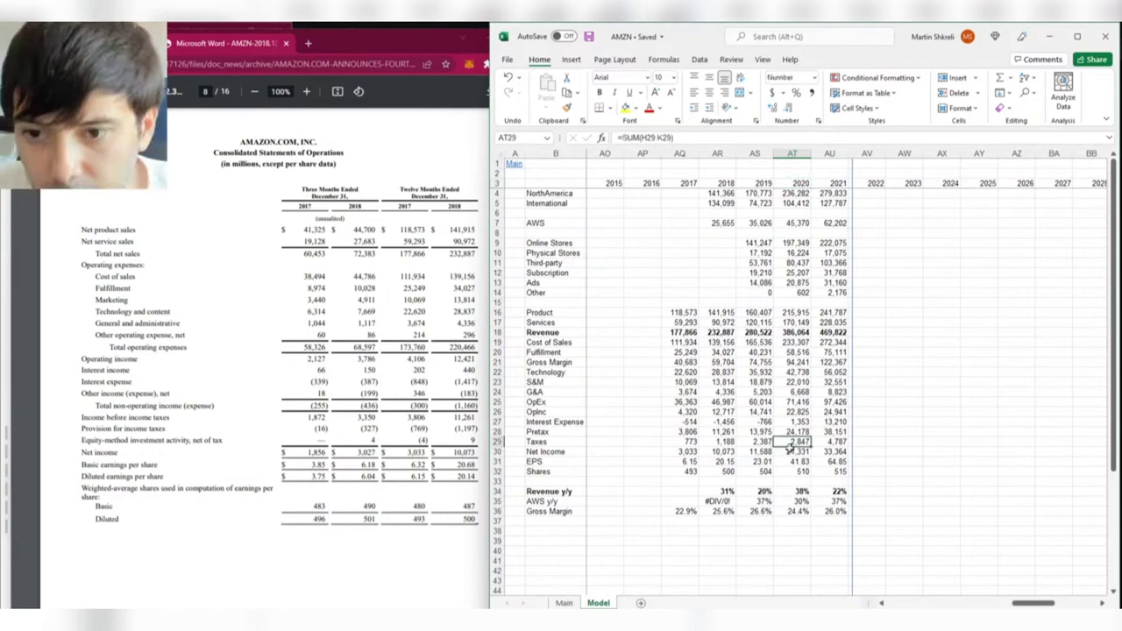
# - Review the 2017 column line by line, from Product through Shares, against the income statement in the earnings release
pyautogui.moveTo(802, 501); pyautogui.dragTo(801, 492)
pyautogui.moveTo(791, 422); pyautogui.dragTo(792, 188)
pyautogui.click(680, 223)
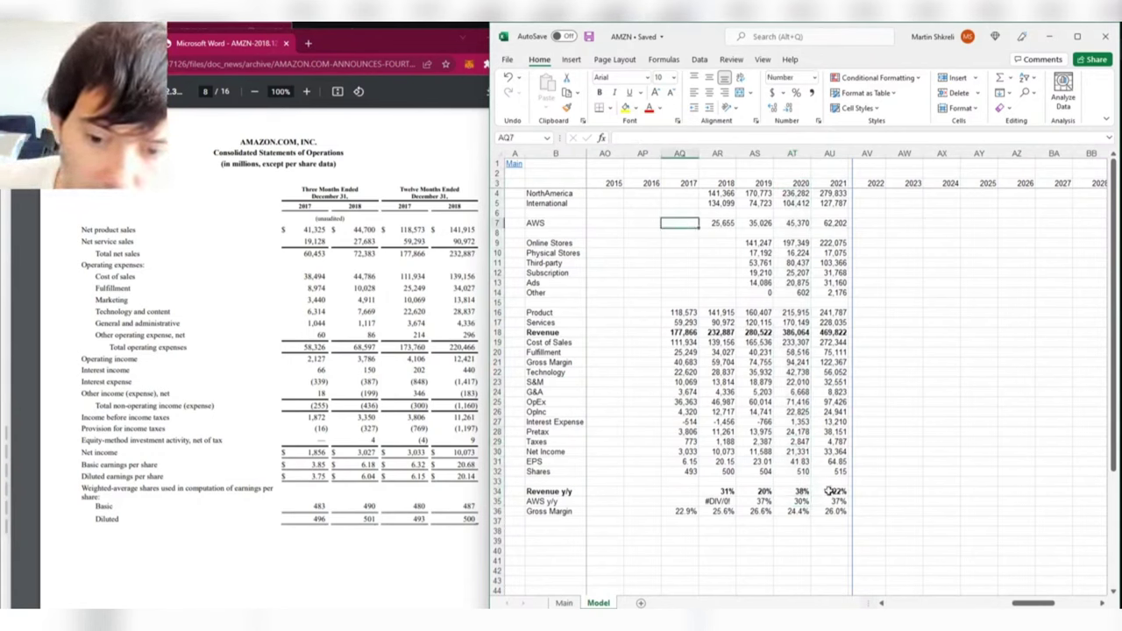
pyautogui.press('Up')
pyautogui.press('Up')
pyautogui.press('Up')
pyautogui.press('Up')
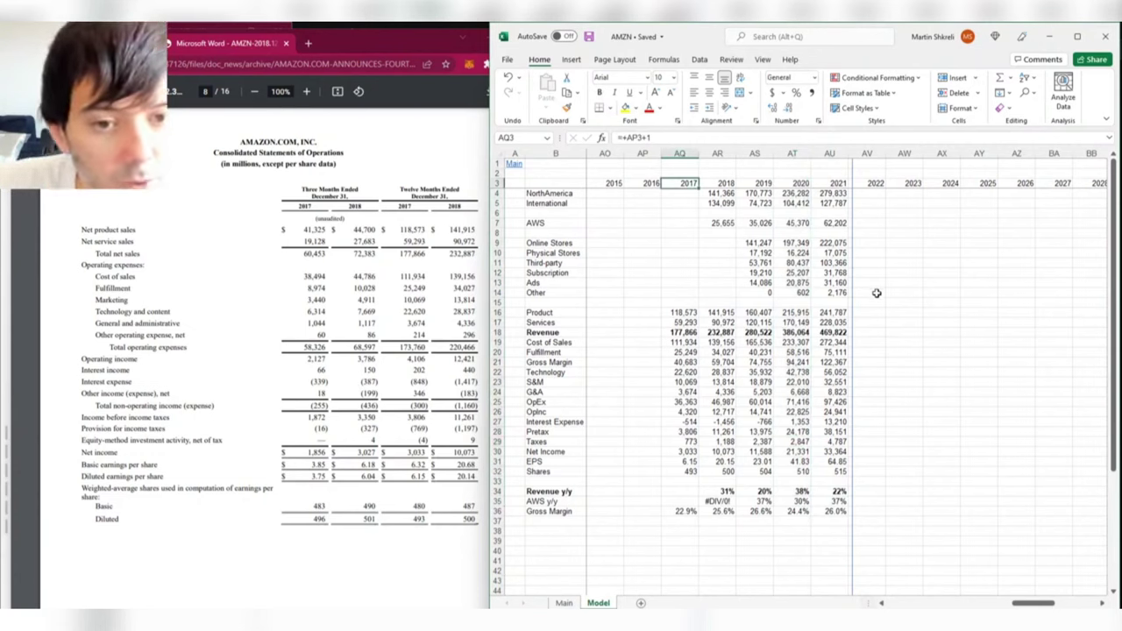
pyautogui.press('Down')
pyautogui.press('Down')
pyautogui.hotkey('ctrl', 'Down')
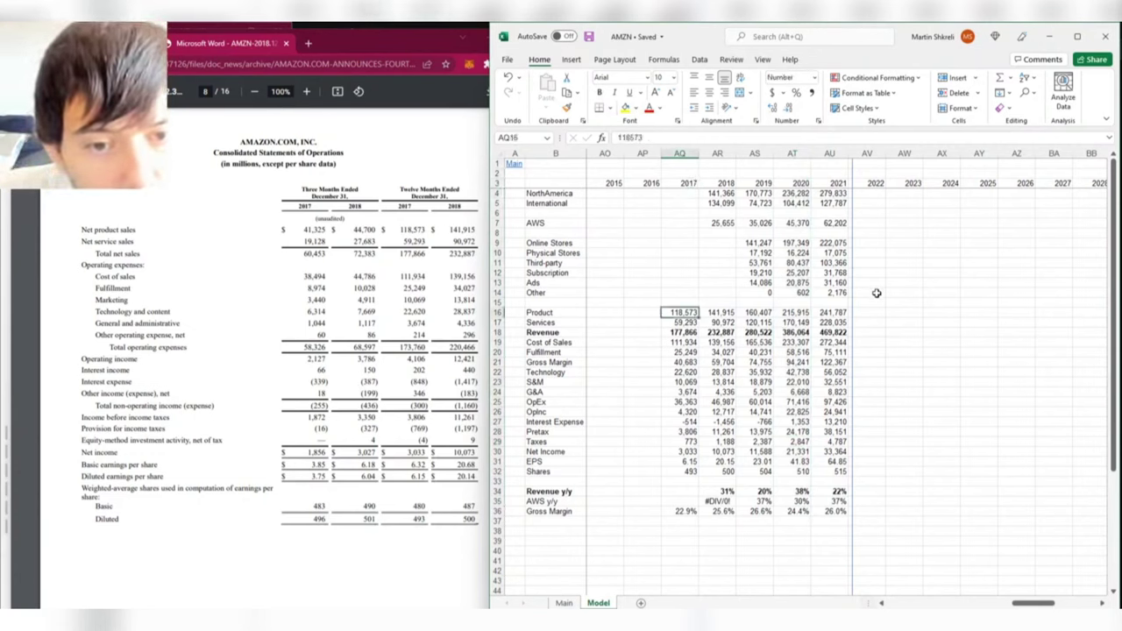
pyautogui.press('Down')
pyautogui.press('Down')
pyautogui.press('Down')
pyautogui.press('Down')
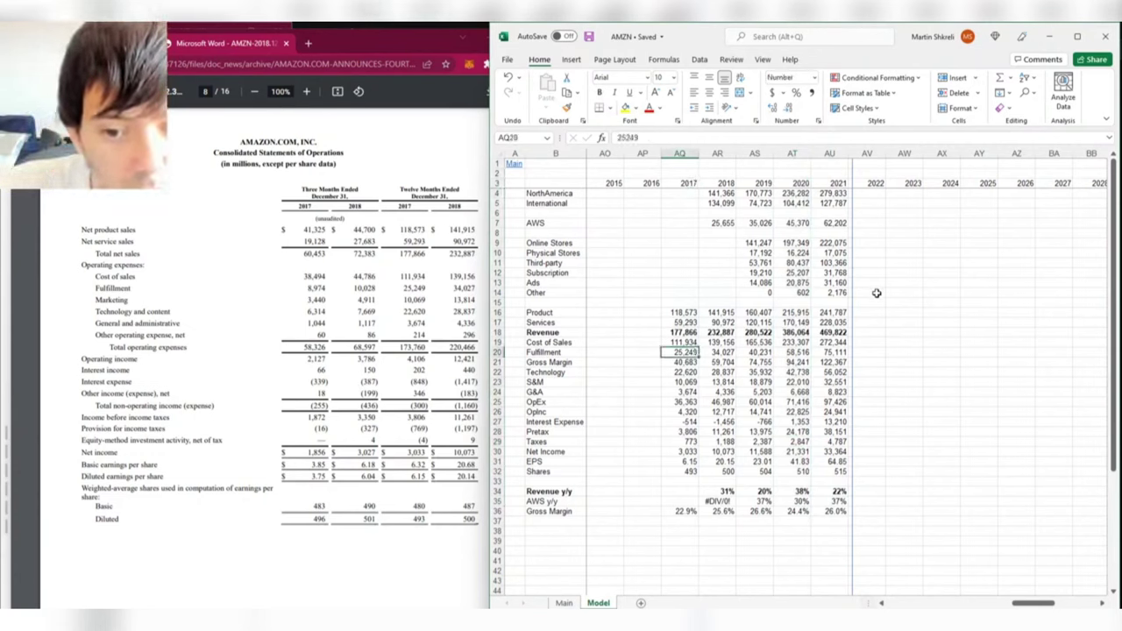
pyautogui.press('Down')
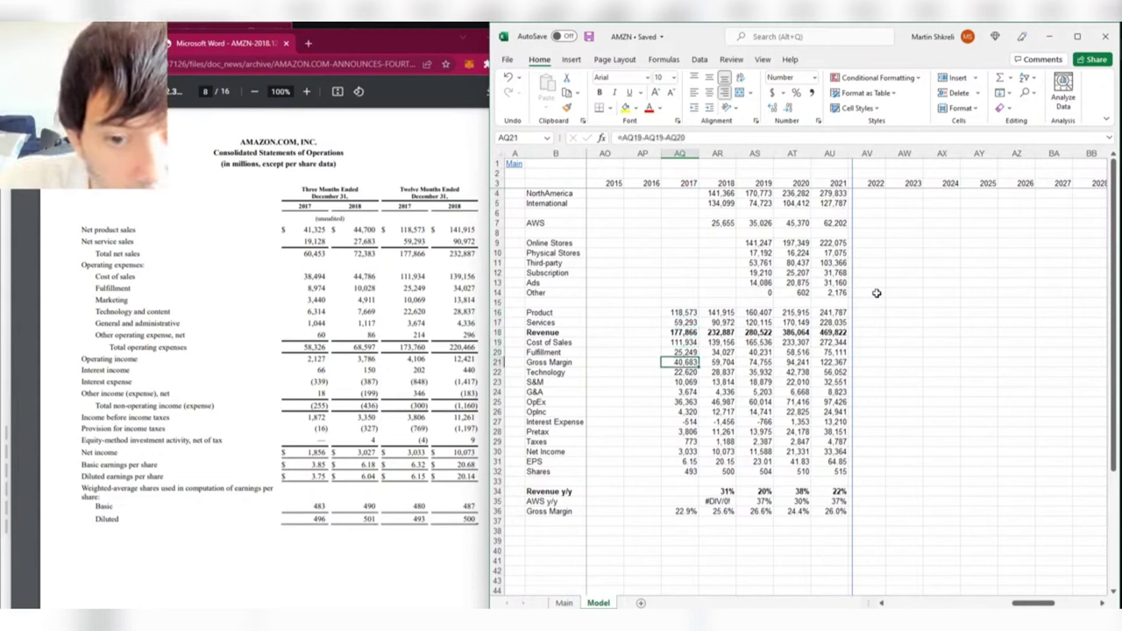
pyautogui.press('Down')
pyautogui.press('Down')
pyautogui.press('Down')
pyautogui.press('Down')
pyautogui.press('Down')
pyautogui.press('Down')
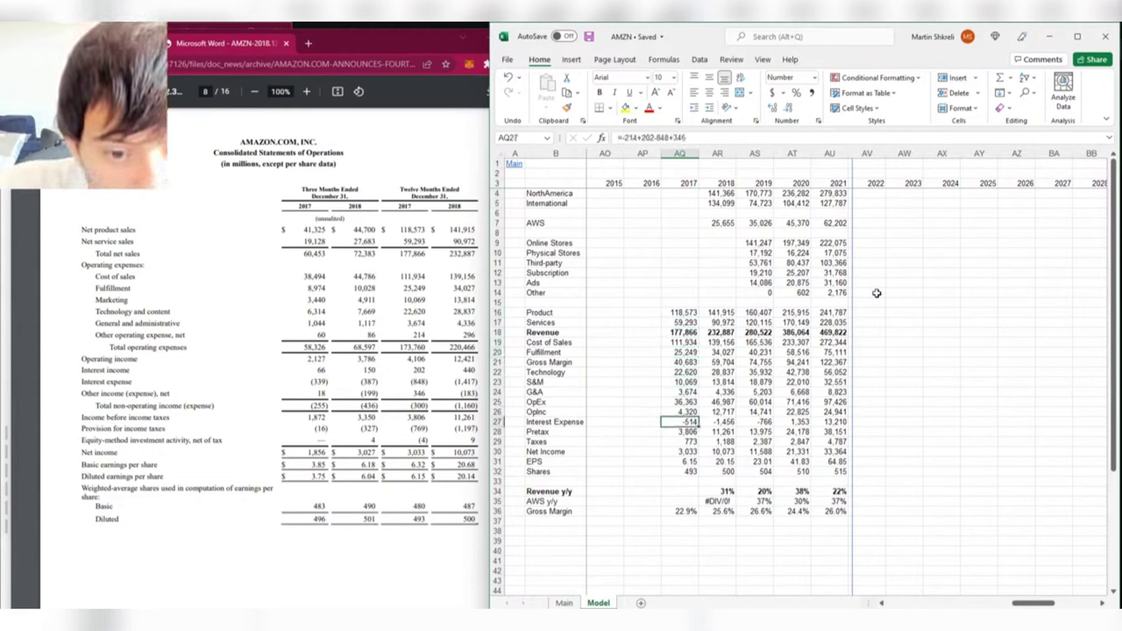
pyautogui.press('Down')
pyautogui.press('Down')
pyautogui.press('Down')
pyautogui.press('Down')
pyautogui.press('Down')
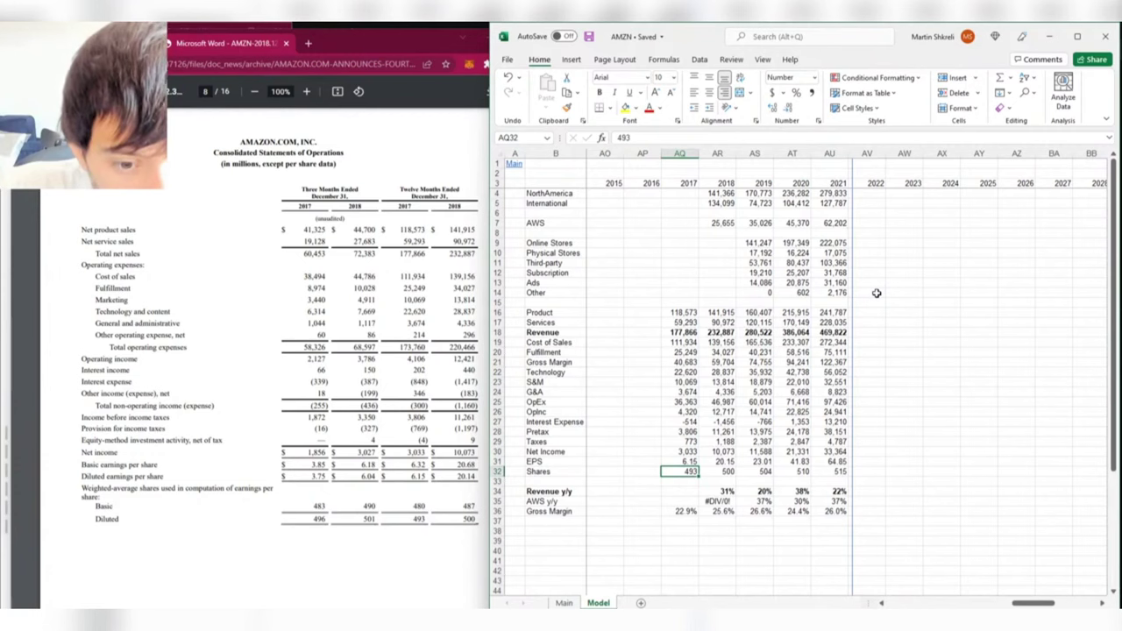
pyautogui.press('Up')
pyautogui.press('Up')
pyautogui.press('Up')
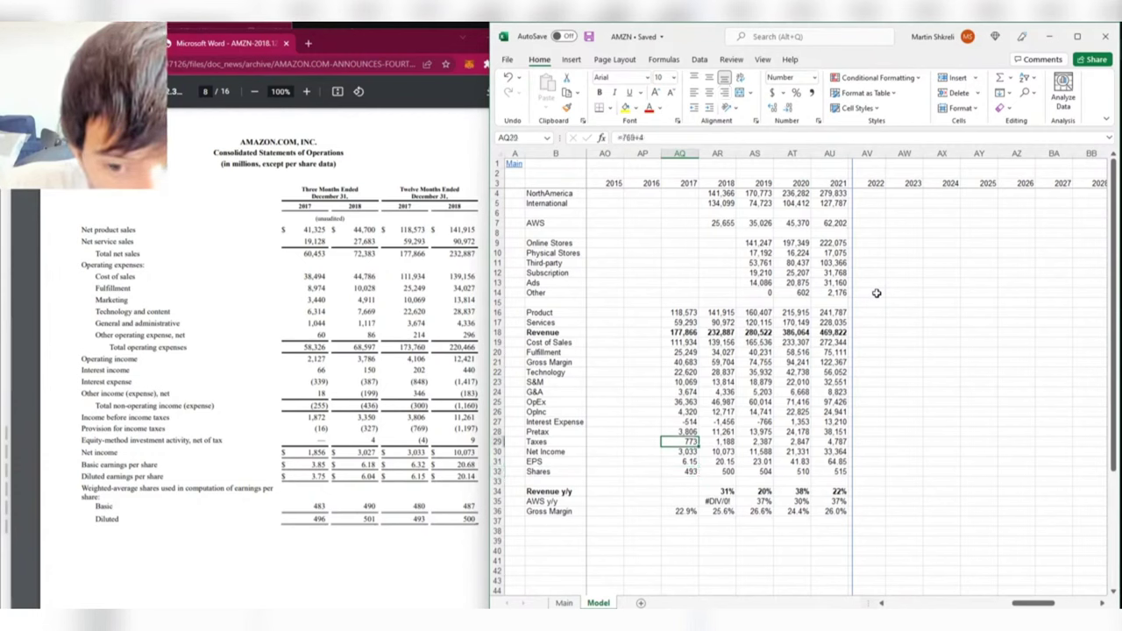
pyautogui.press('Up')
pyautogui.press('Up')
pyautogui.press('Down')
pyautogui.press('Down')
pyautogui.press('Down')
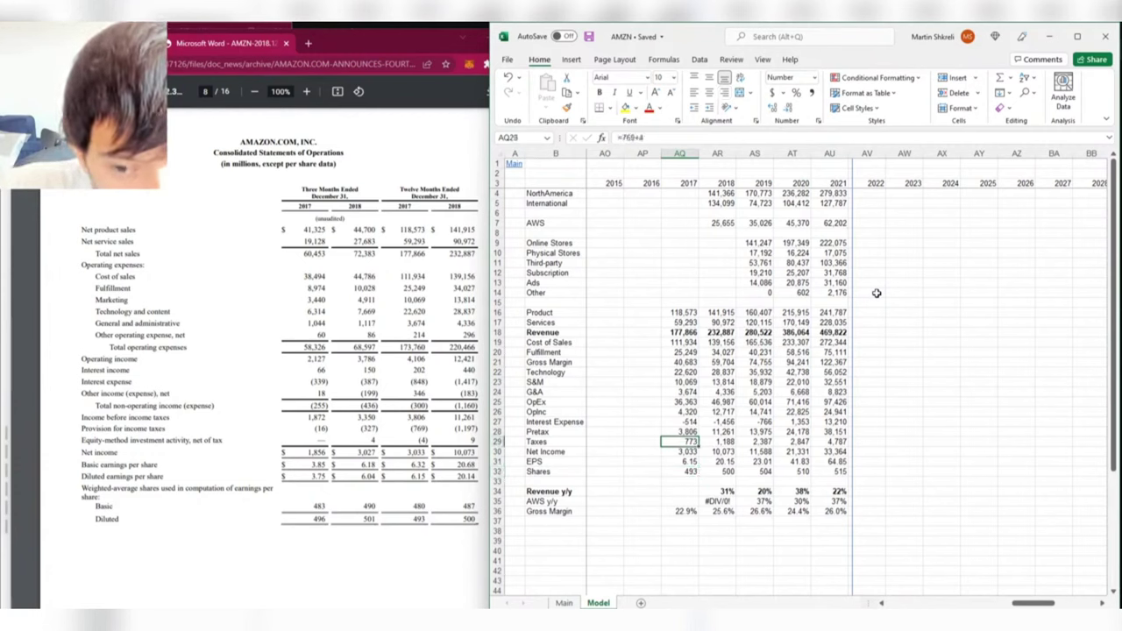
pyautogui.press('Down')
pyautogui.press('Down')
pyautogui.press('Down')
pyautogui.press('Down')
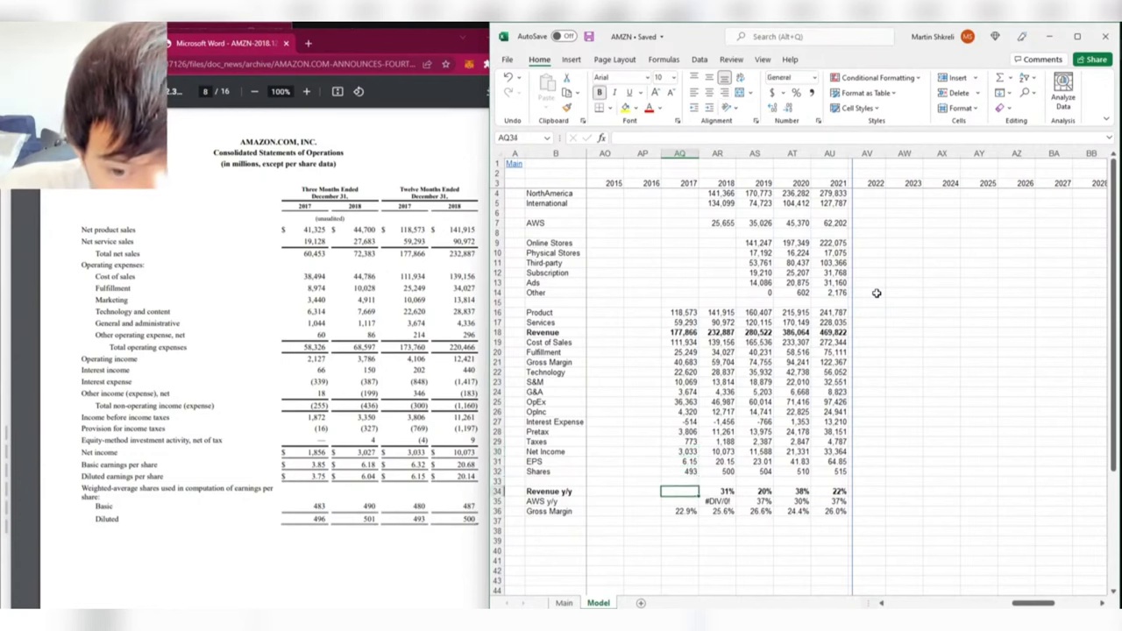
pyautogui.press('Right')
# - Bring up the Segment Information page of Amazon's earnings release PDF beside the model
pyautogui.hotkey('alt', 'Tab')
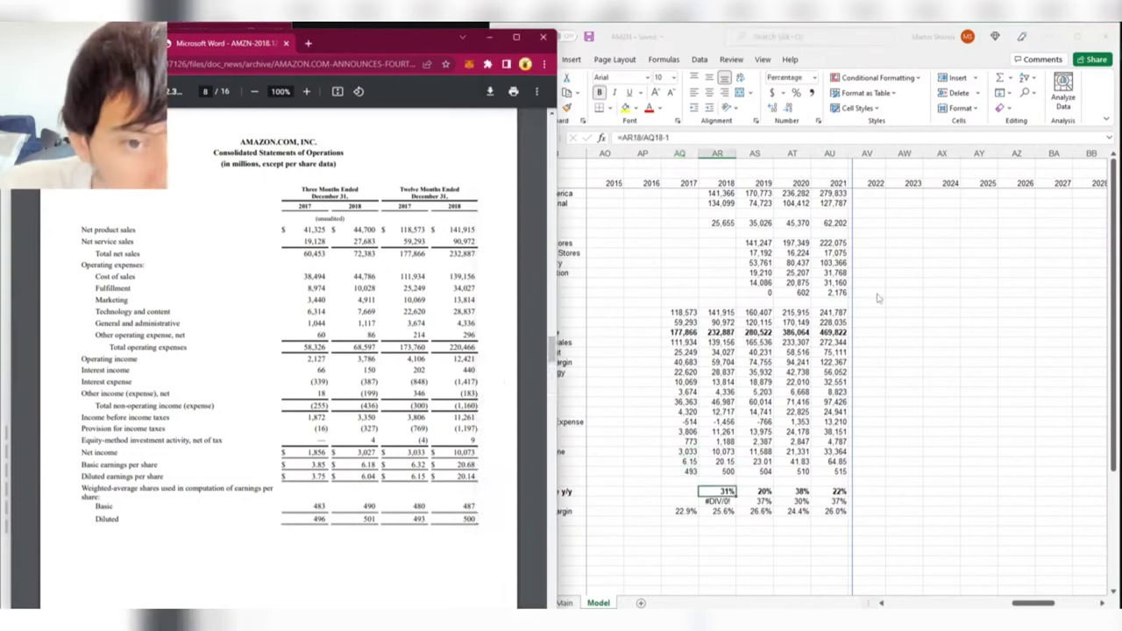
pyautogui.press('pagedown')
pyautogui.press('pagedown')
pyautogui.hotkey('alt', 'Tab')
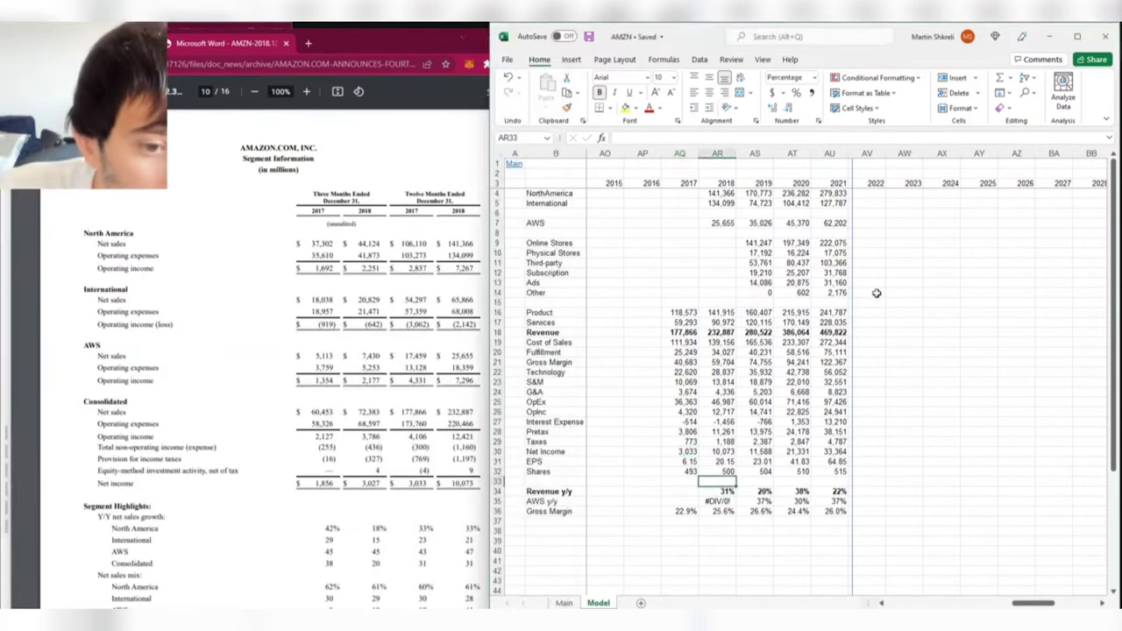
# - Enter 17,459 as the 2017 AWS net sales and save the workbook
pyautogui.press('Up')
pyautogui.press('Up')
pyautogui.press('Up')
pyautogui.press('Up')
pyautogui.press('Up')
pyautogui.press('Up')
pyautogui.press('Up')
pyautogui.press('Up')
pyautogui.press('Up')
pyautogui.press('Up')
pyautogui.press('Up')
pyautogui.press('Up')
pyautogui.press('Up')
pyautogui.press('Up')
pyautogui.press('Up')
pyautogui.press('Up')
pyautogui.press('Up')
pyautogui.press('Up')
pyautogui.press('Up')
pyautogui.press('Up')
pyautogui.press('Down')
pyautogui.press('Down')
pyautogui.press('Down')
pyautogui.press('Down')
pyautogui.press('Down')
pyautogui.press('Down')
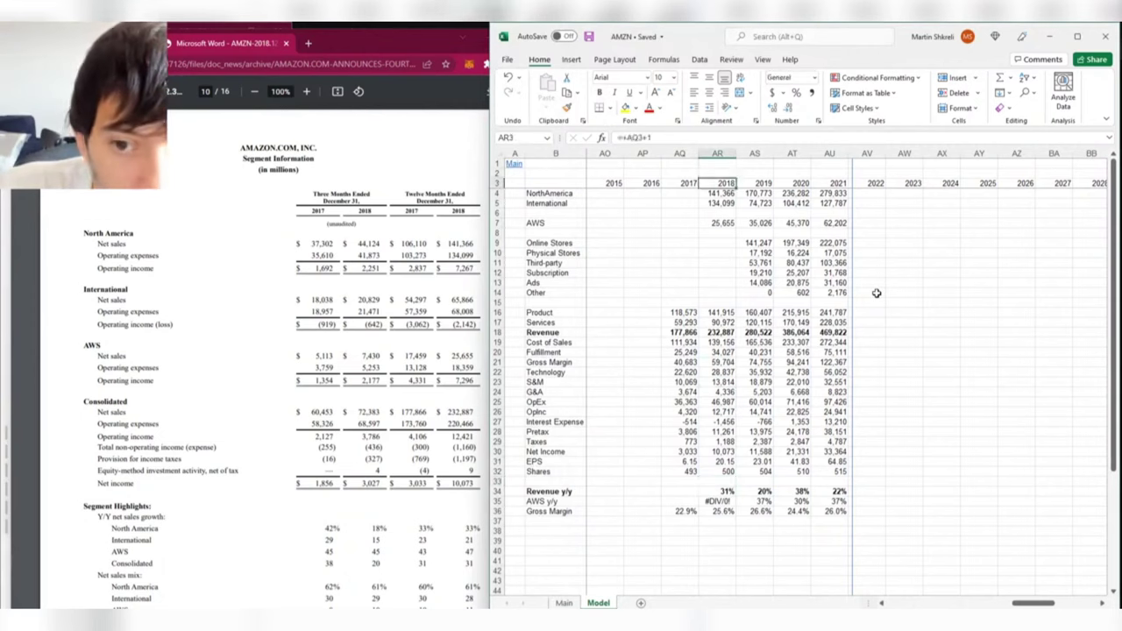
pyautogui.press('Left')
pyautogui.write('17,459')
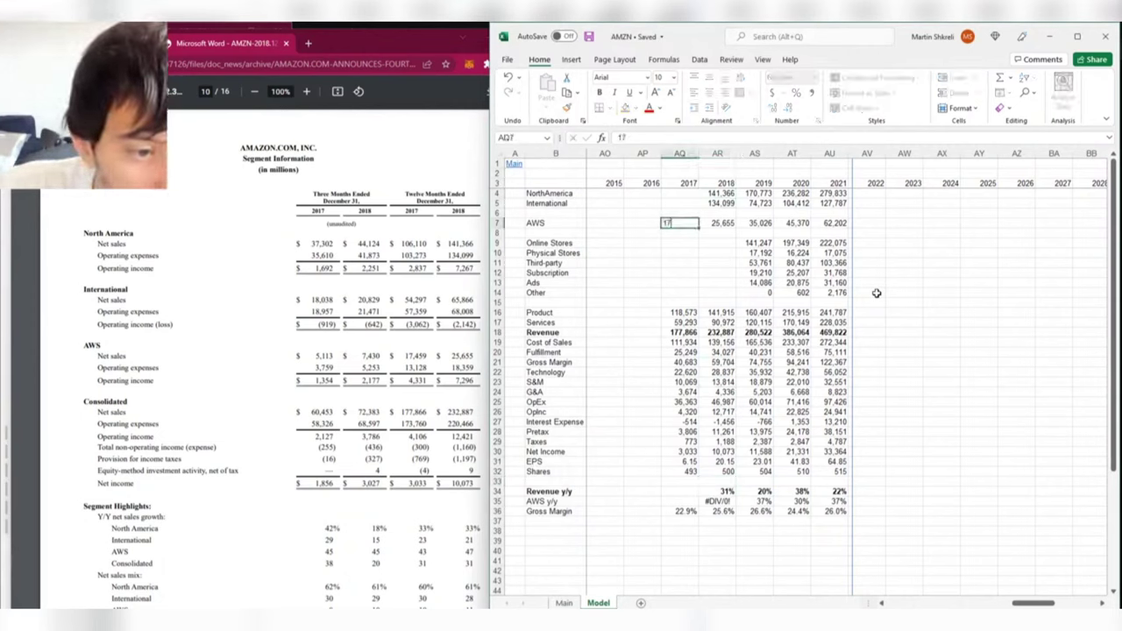
pyautogui.press('Return')
pyautogui.hotkey('ctrl', 's')
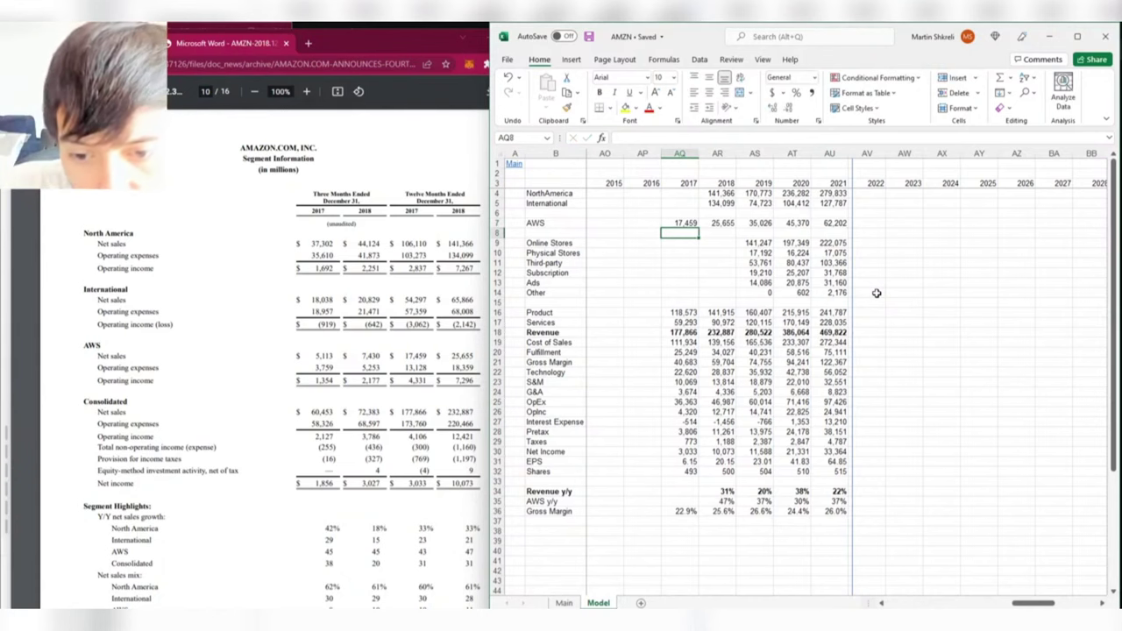
# - Review the AWS y/y growth rates from 2018 through 2021
pyautogui.hotkey('ctrl', 'Down')
pyautogui.hotkey('ctrl', 'Down')
pyautogui.hotkey('ctrl', 'Down')
pyautogui.press('Right')
pyautogui.press('Up')
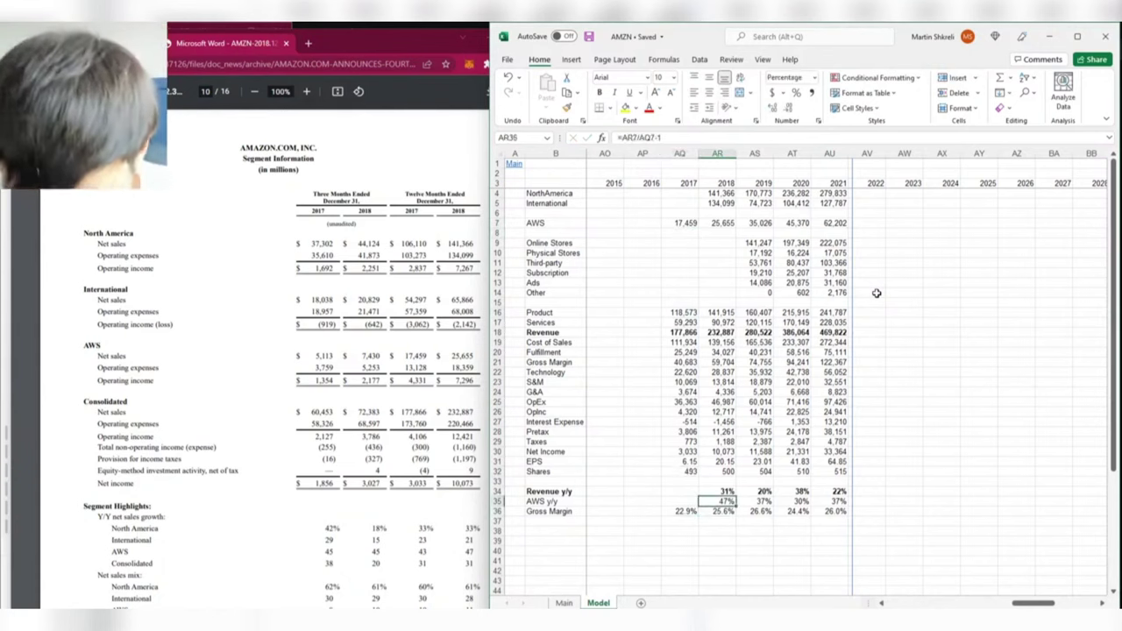
pyautogui.hotkey('shift', 'Right')
pyautogui.hotkey('shift', 'Right')
pyautogui.hotkey('shift', 'Right')
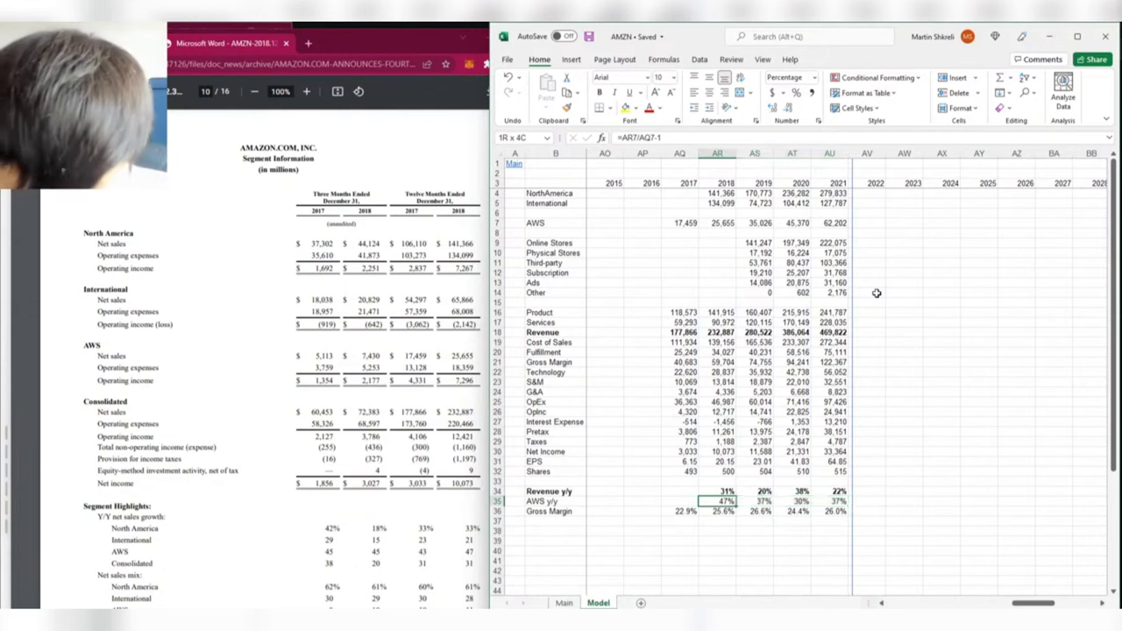
pyautogui.press('Left')
pyautogui.press('Left')
pyautogui.hotkey('ctrl', 'Up')
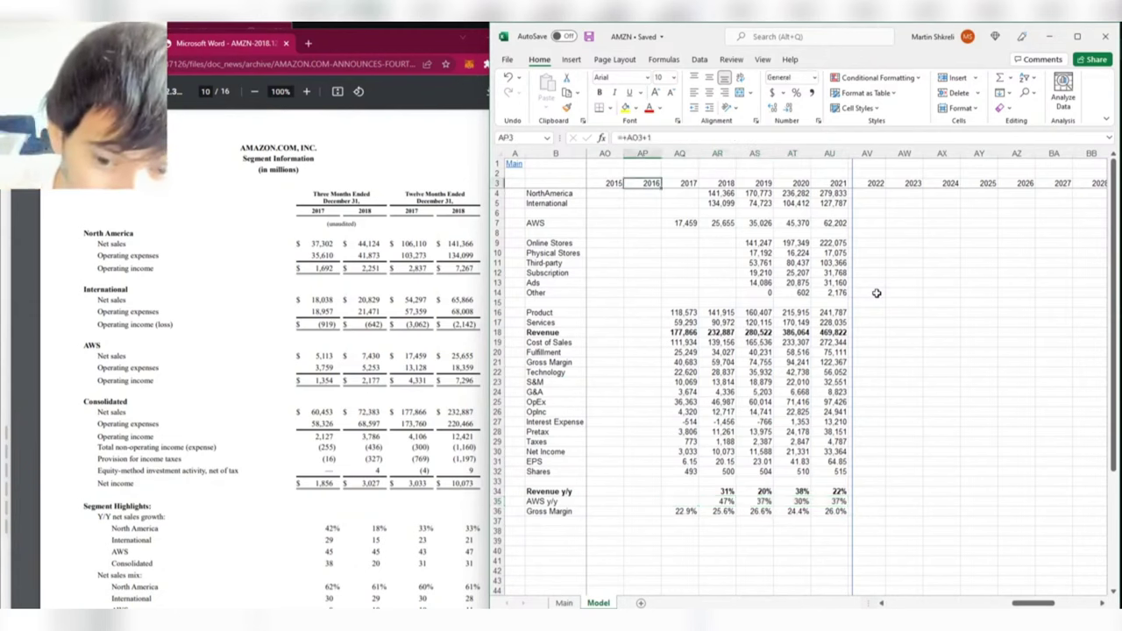
pyautogui.press('Down')
pyautogui.press('Down')
pyautogui.press('Down')
pyautogui.press('Down')
pyautogui.press('Down')
pyautogui.press('Down')
pyautogui.press('Down')
pyautogui.press('Down')
pyautogui.press('Down')
pyautogui.press('Down')
pyautogui.press('Down')
pyautogui.press('Up')
pyautogui.press('Up')
pyautogui.press('Up')
pyautogui.press('Up')
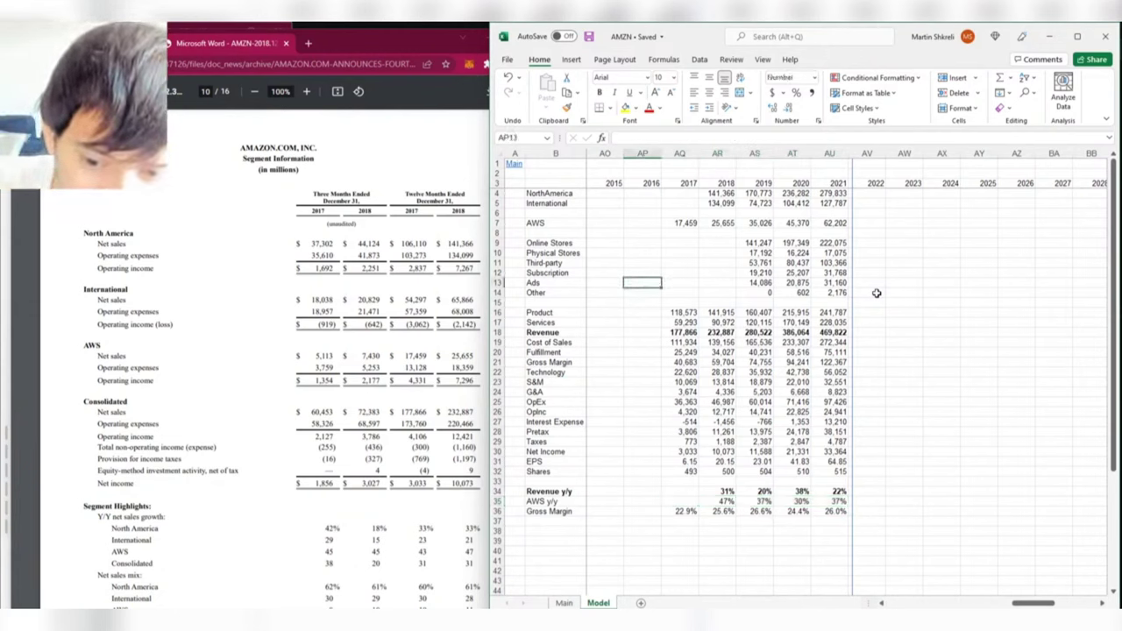
# - Enter the 2017 segment figures: 106110 for NorthAmerica and 103273 for International
pyautogui.hotkey('ctrl', 'Up')
pyautogui.hotkey('ctrl', 'Up')
pyautogui.press('Right')
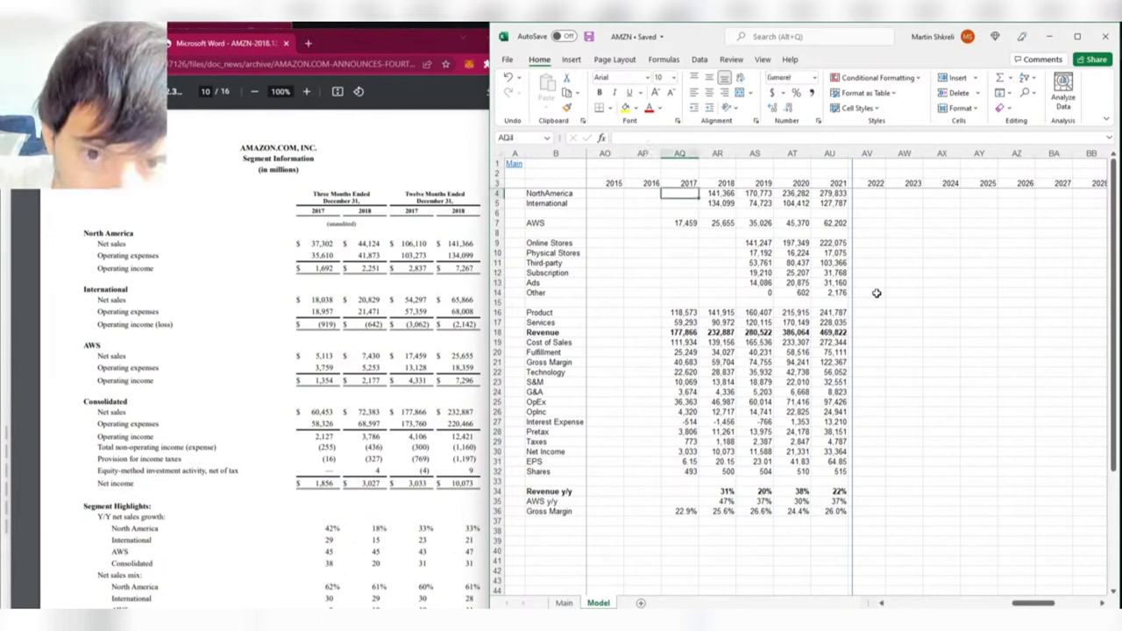
pyautogui.press('Down')
pyautogui.press('Down')
pyautogui.press('Down')
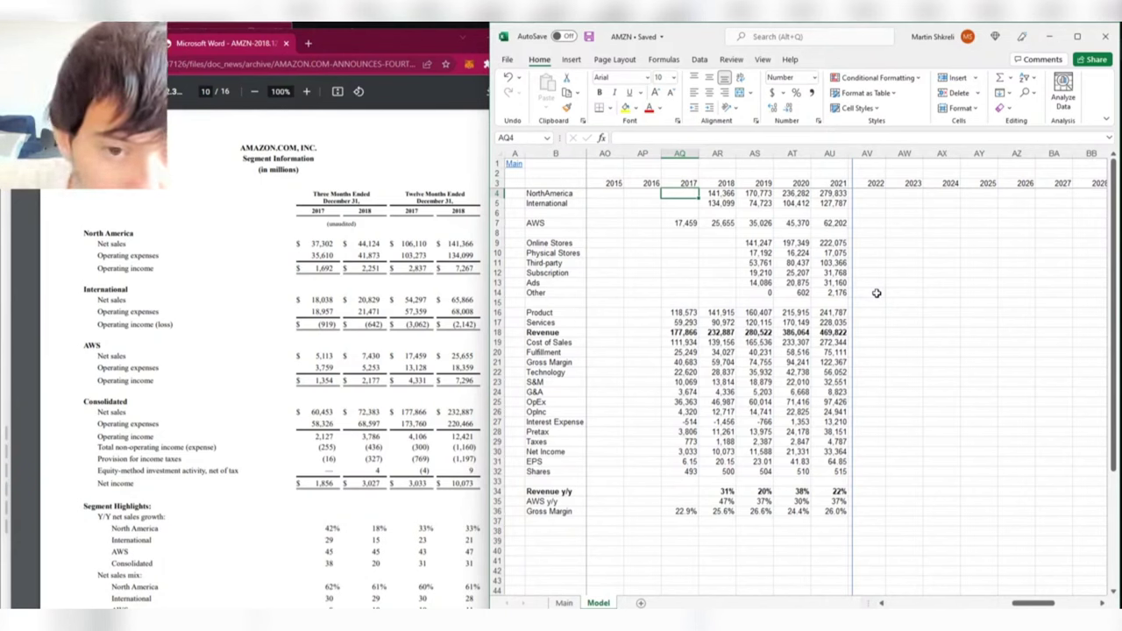
pyautogui.write('106110')
pyautogui.press('Return')
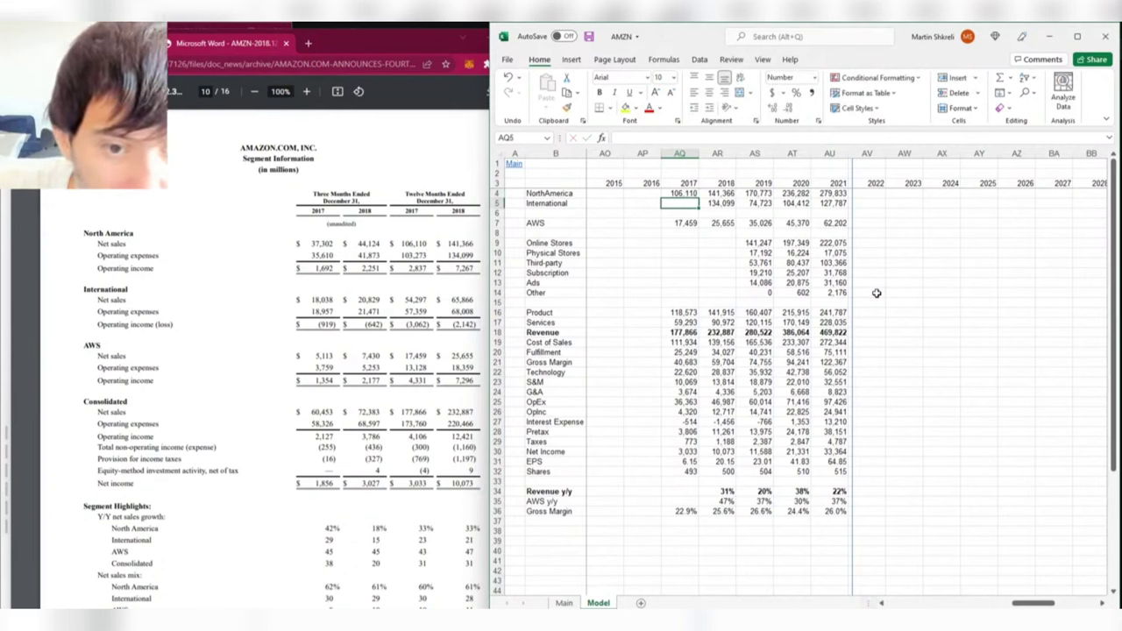
pyautogui.write('103273')
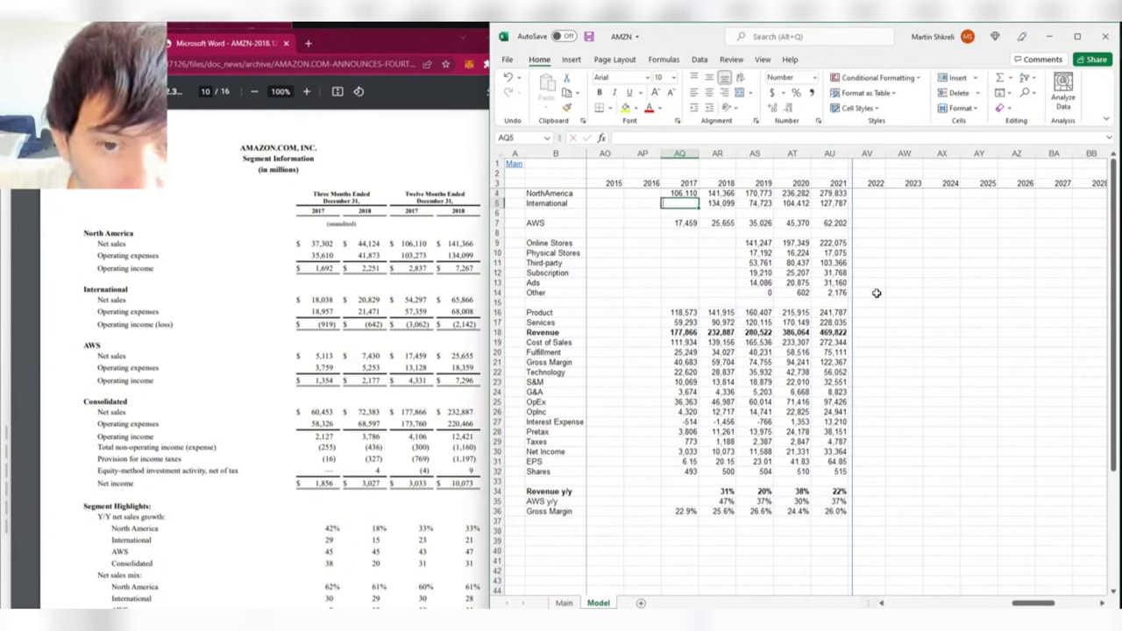
pyautogui.press('Return')
# - Insert a row directly below Revenue y/y and label it NorthAm y/y
pyautogui.press('Down')
pyautogui.press('Down')
pyautogui.press('Down')
pyautogui.press('Down')
pyautogui.press('Down')
pyautogui.press('Down')
pyautogui.press('Down')
pyautogui.press('Down')
pyautogui.press('Down')
pyautogui.press('Down')
pyautogui.press('Down')
pyautogui.press('Down')
pyautogui.press('Down')
pyautogui.press('Down')
pyautogui.press('Down')
pyautogui.press('Down')
pyautogui.press('Down')
pyautogui.press('Down')
pyautogui.press('Down')
pyautogui.press('Down')
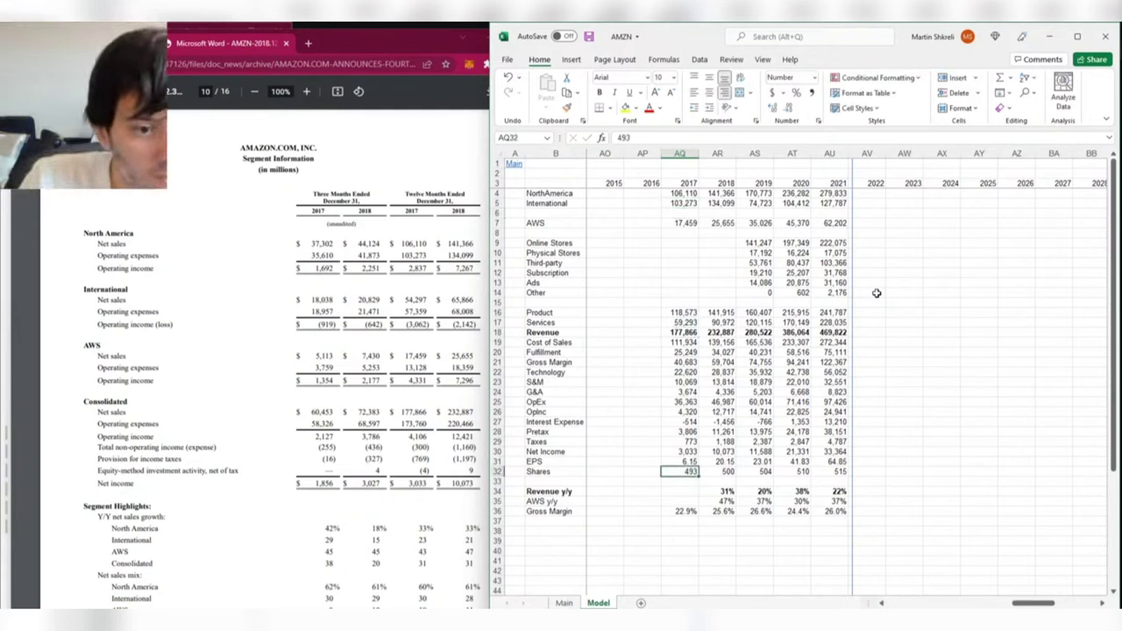
pyautogui.press('Down')
pyautogui.press('Down')
pyautogui.press('Down')
pyautogui.hotkey('shift', 'space')
pyautogui.hotkey('ctrl', 'shift', '+')
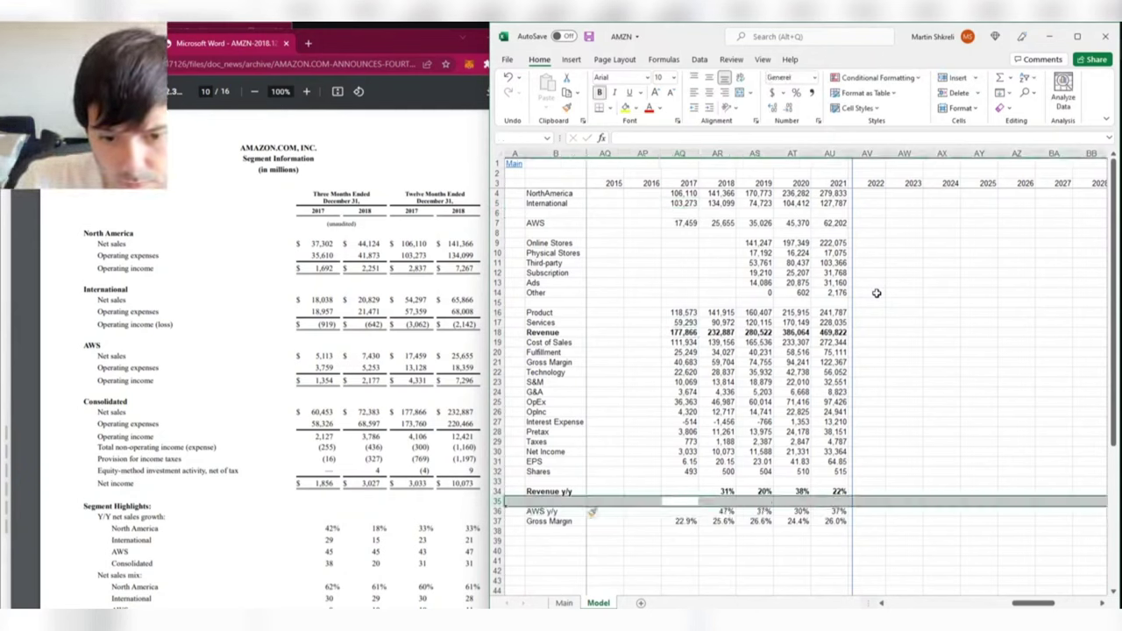
pyautogui.press('Left')
pyautogui.press('Left')
pyautogui.press('Left')
pyautogui.write('North')
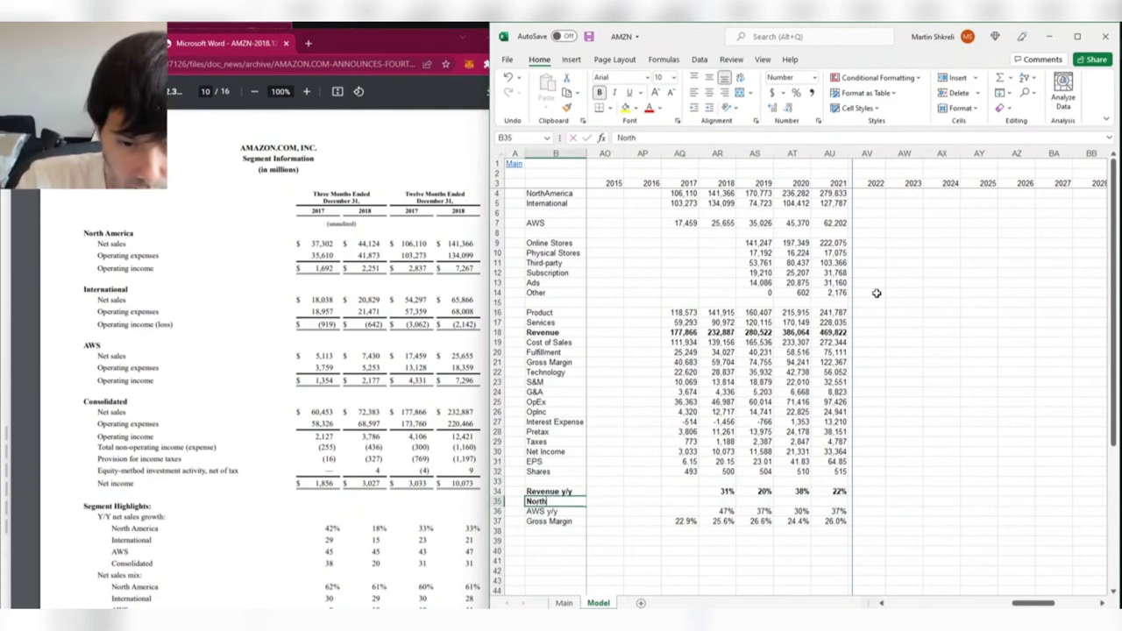
pyautogui.write('Am y/y')
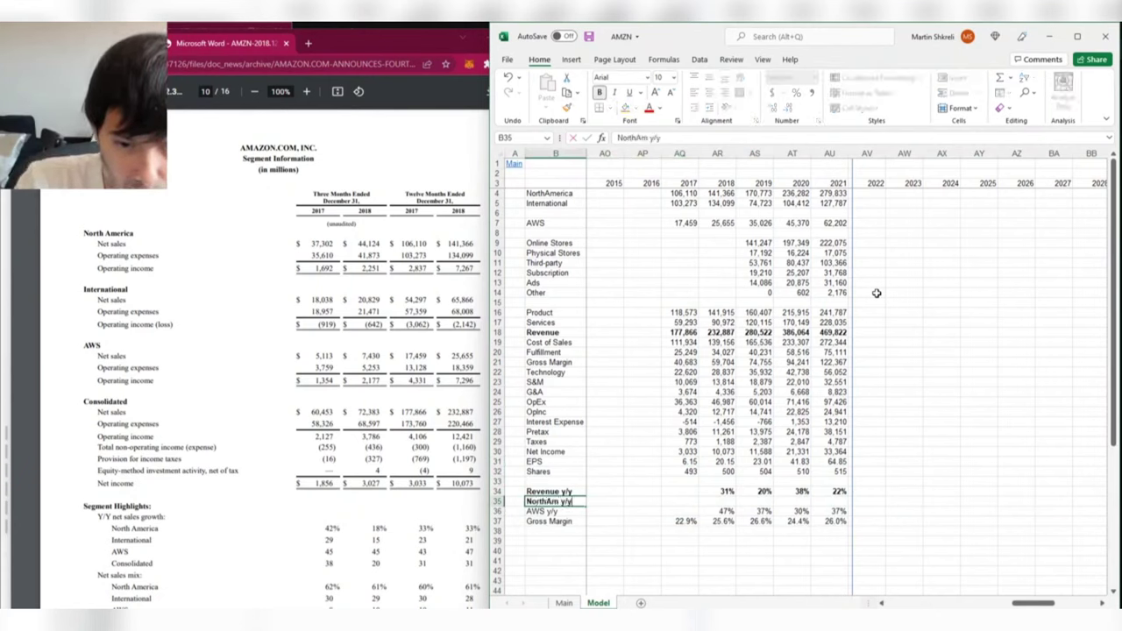
pyautogui.press('Return')
# - Insert a row above AWS y/y labelled Intl y/y, and remove the bold formatting from both new growth rows
pyautogui.hotkey('shift', 'space')
pyautogui.hotkey('ctrl', 'shift', '+')
pyautogui.press('Up')
pyautogui.hotkey('shift', 'space')
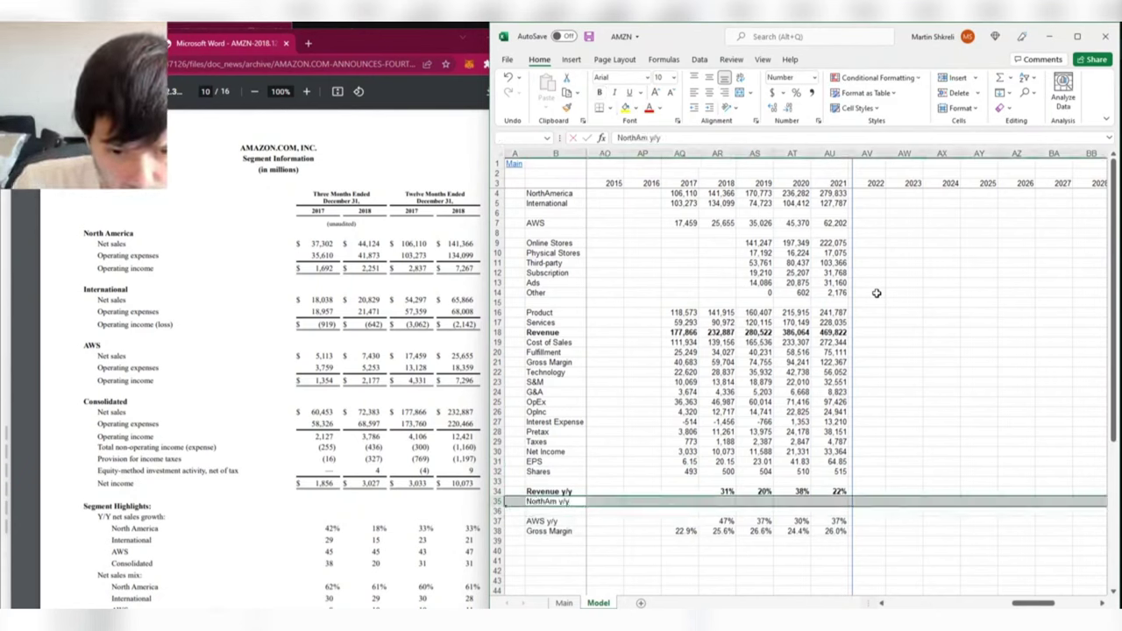
pyautogui.press('Down')
pyautogui.write('I')
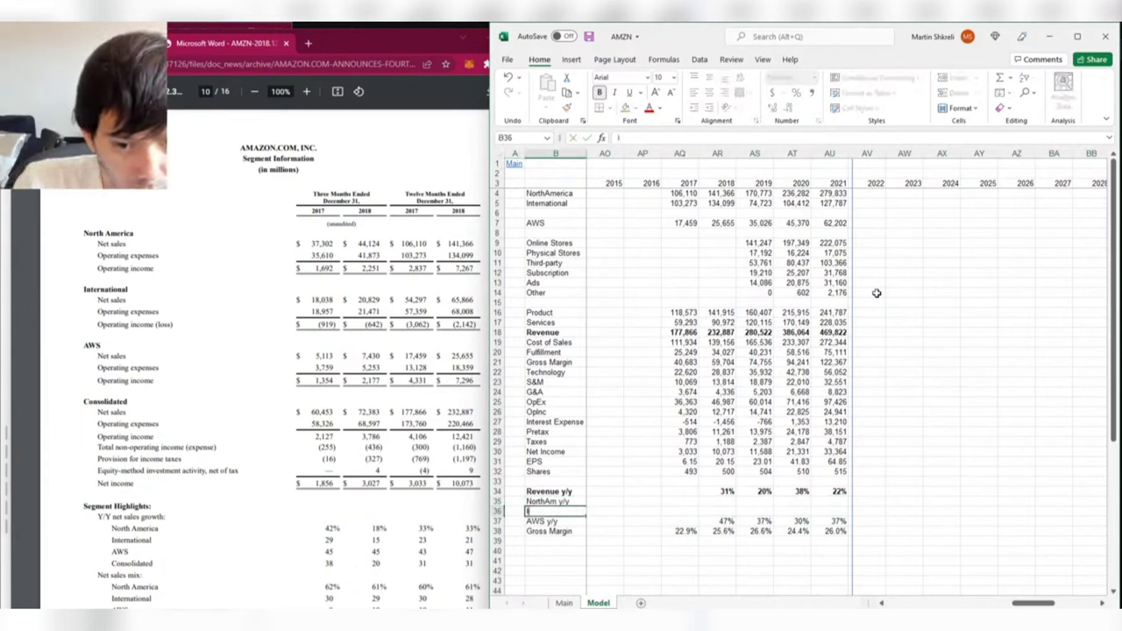
pyautogui.write('ntl y/y')
pyautogui.press('Return')
pyautogui.press('Up')
pyautogui.hotkey('shift', 'space')
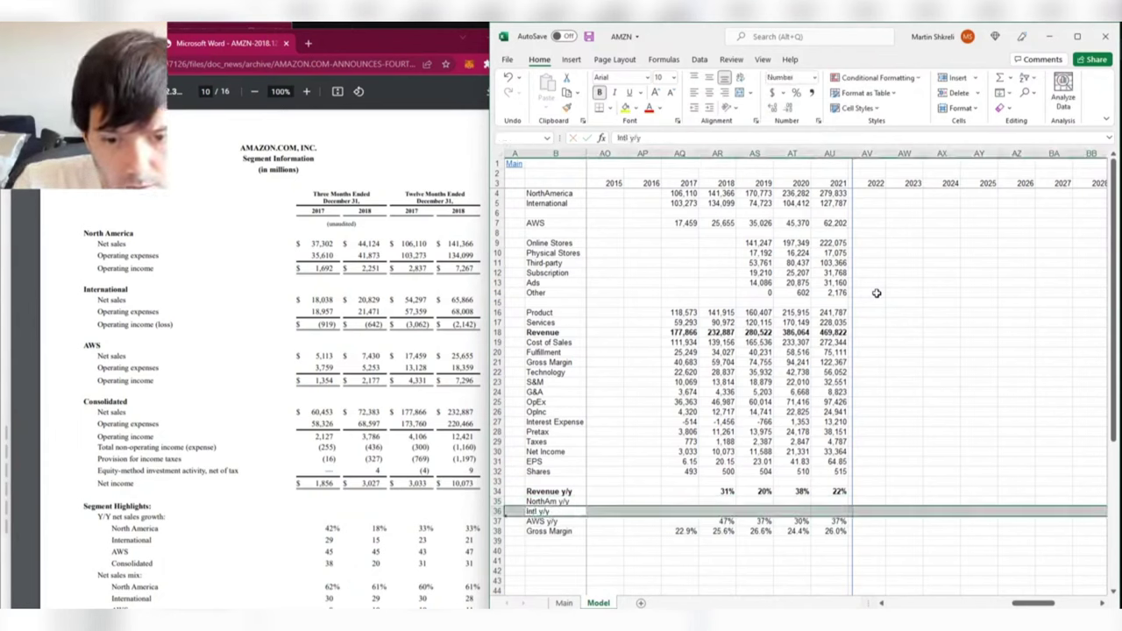
pyautogui.click(833, 500)
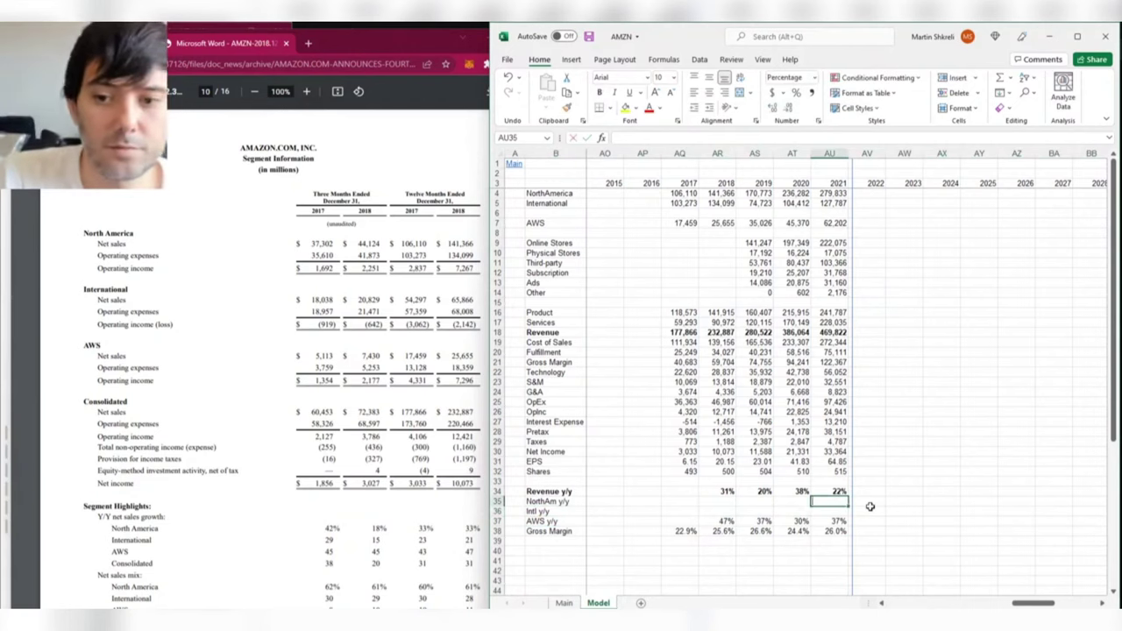
pyautogui.write('=')
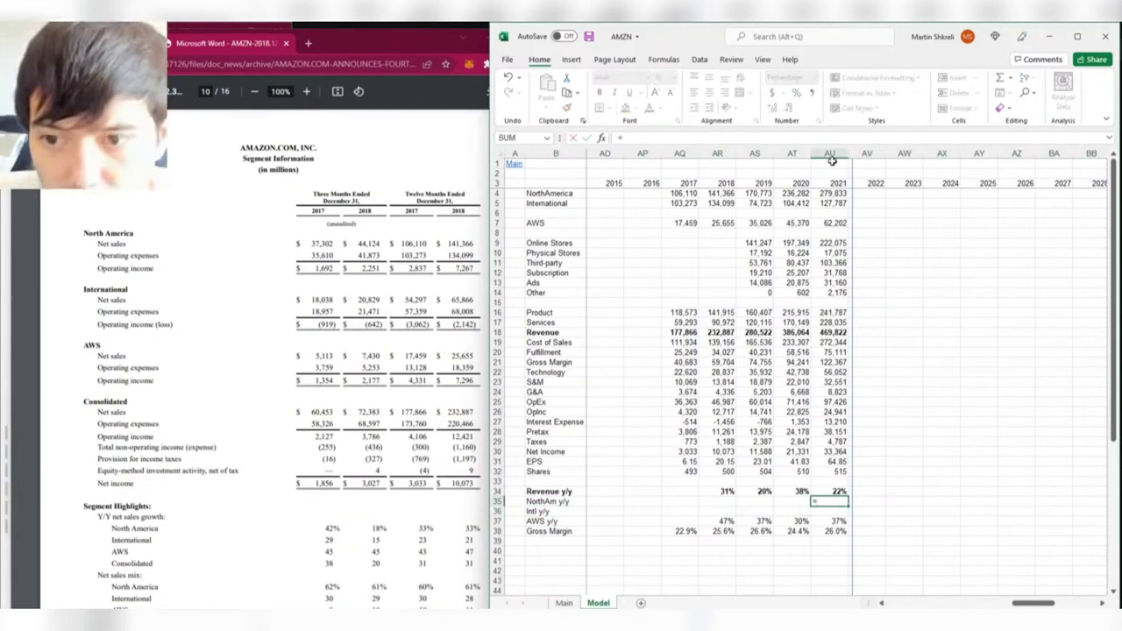
pyautogui.click(837, 194)
pyautogui.write('/')
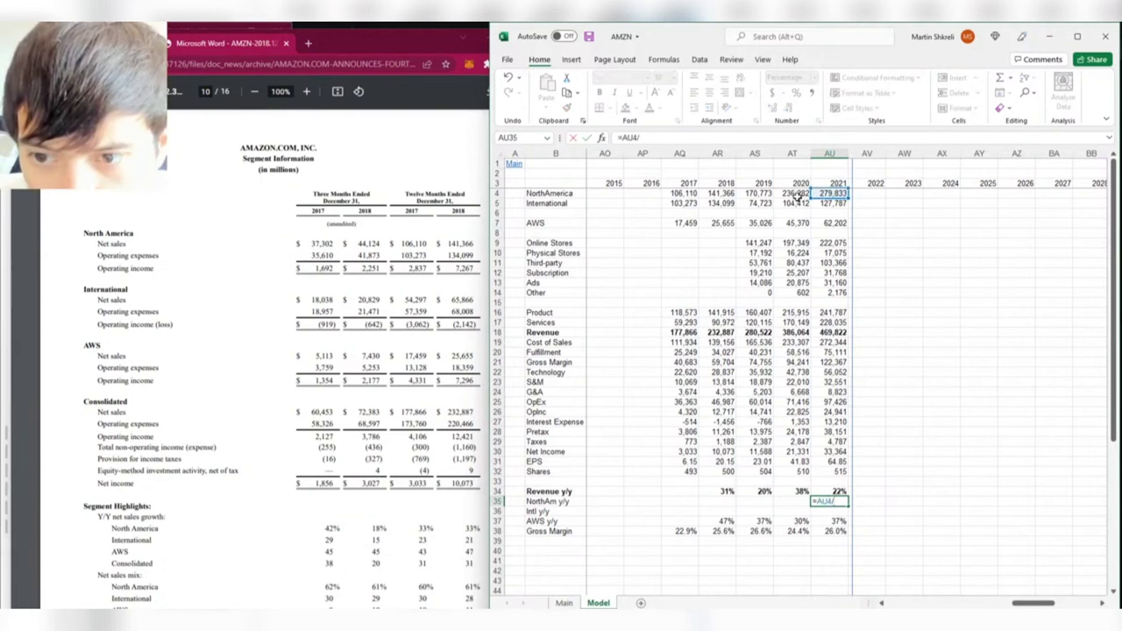
pyautogui.click(796, 193)
pyautogui.press('Escape')
pyautogui.press('Down')
pyautogui.press('Down')
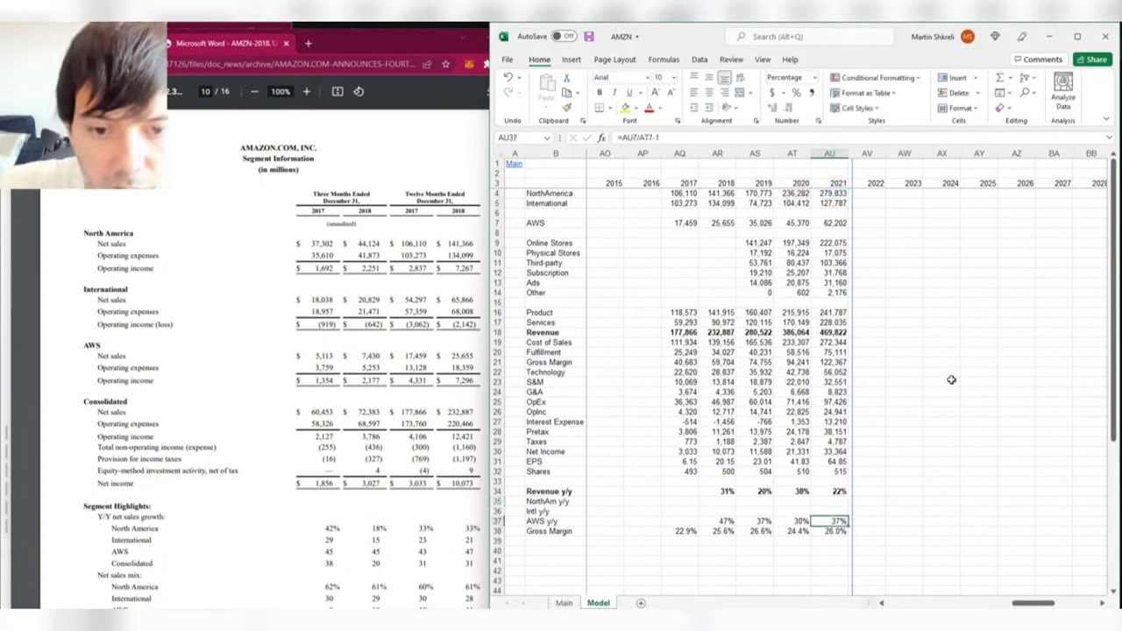
# - Replace the NorthAm y/y row label with a new label beginning with O
pyautogui.click(550, 501)
pyautogui.write('O')
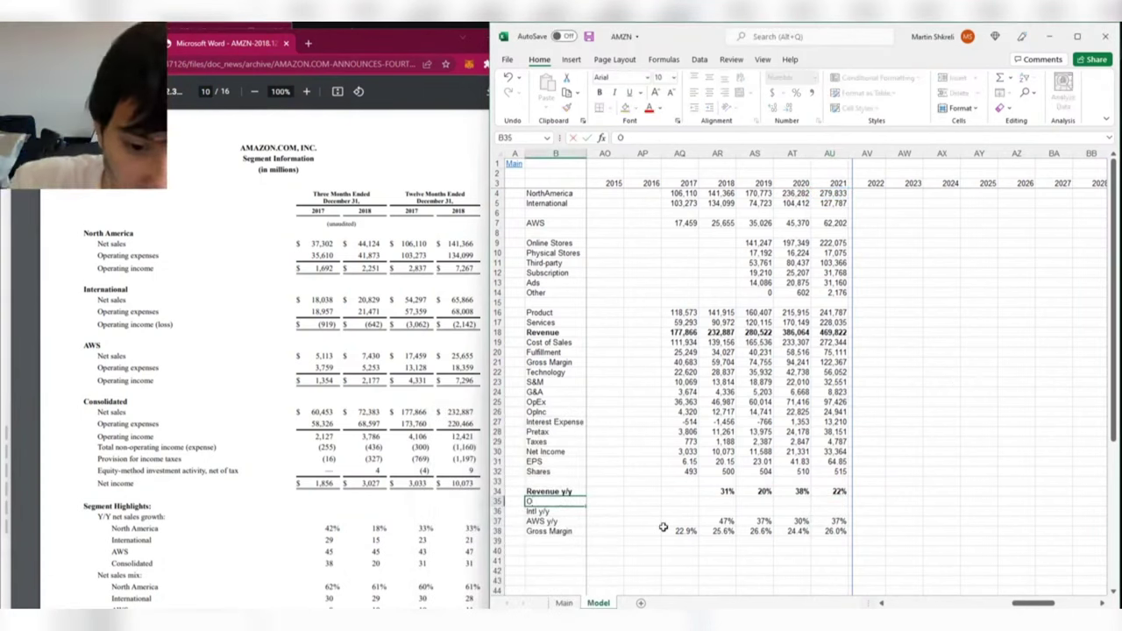